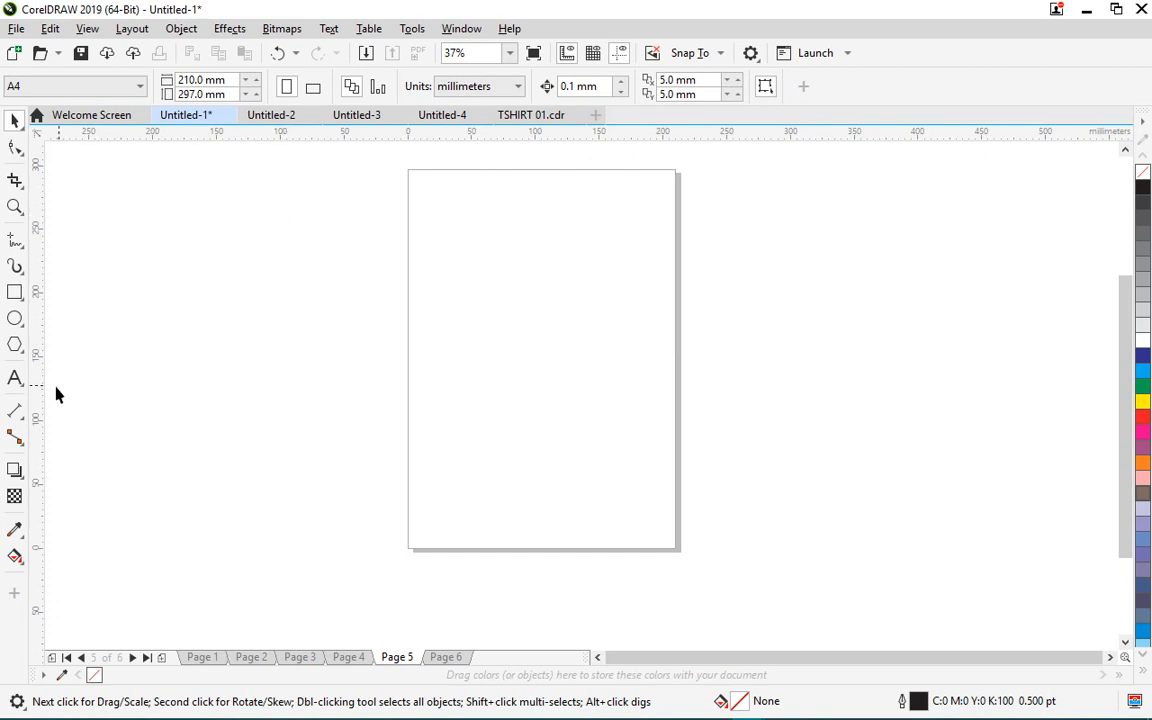
- Start an artistic text object outside the page's left edge with the line "HOW TO CREATES"
{"action": "left_click", "coordinate": [16, 380]}
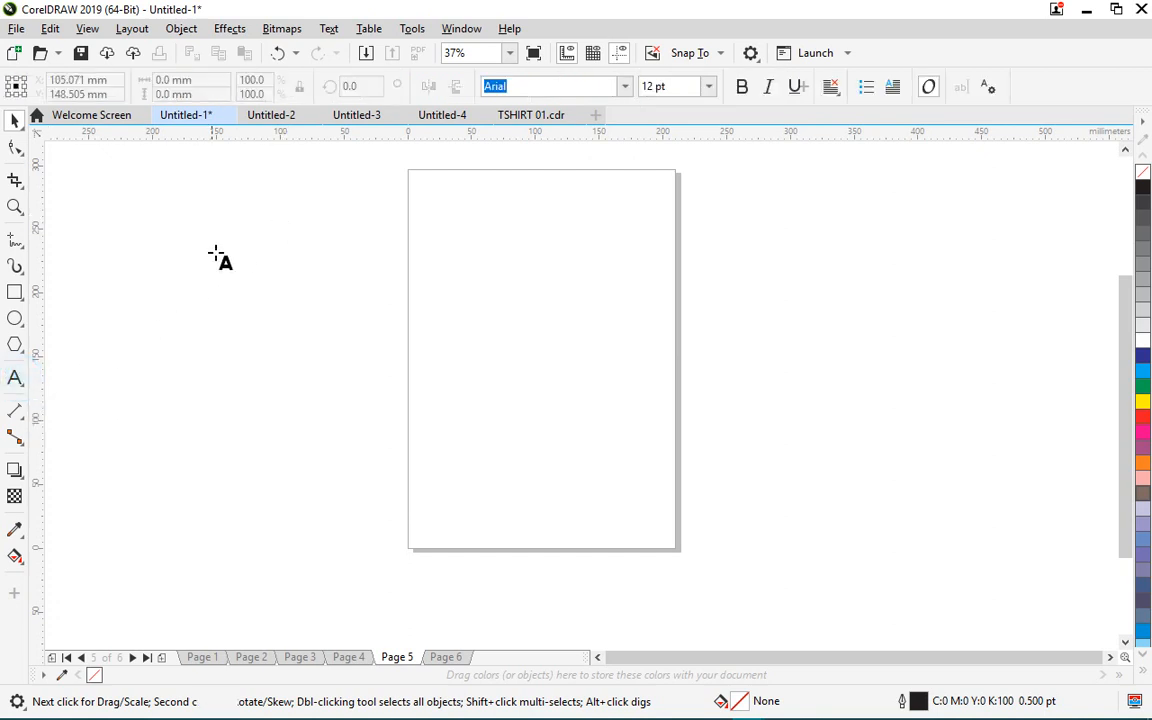
{"action": "left_click", "coordinate": [224, 214]}
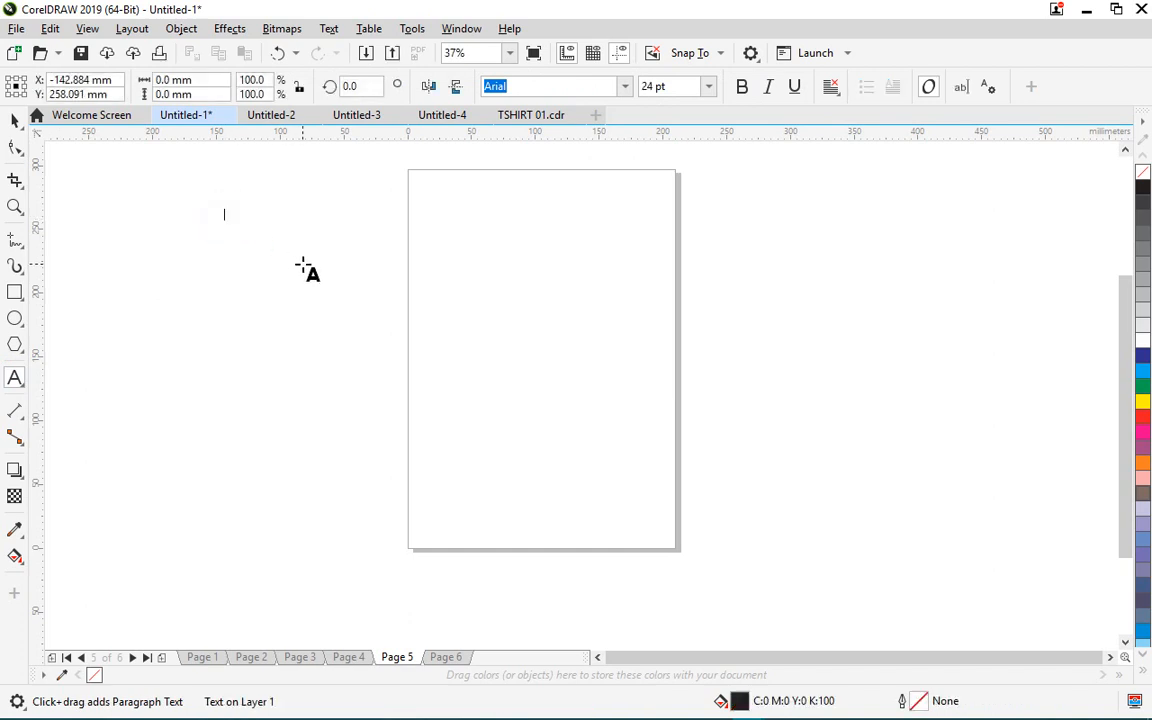
{"action": "type", "text": "HOW"}
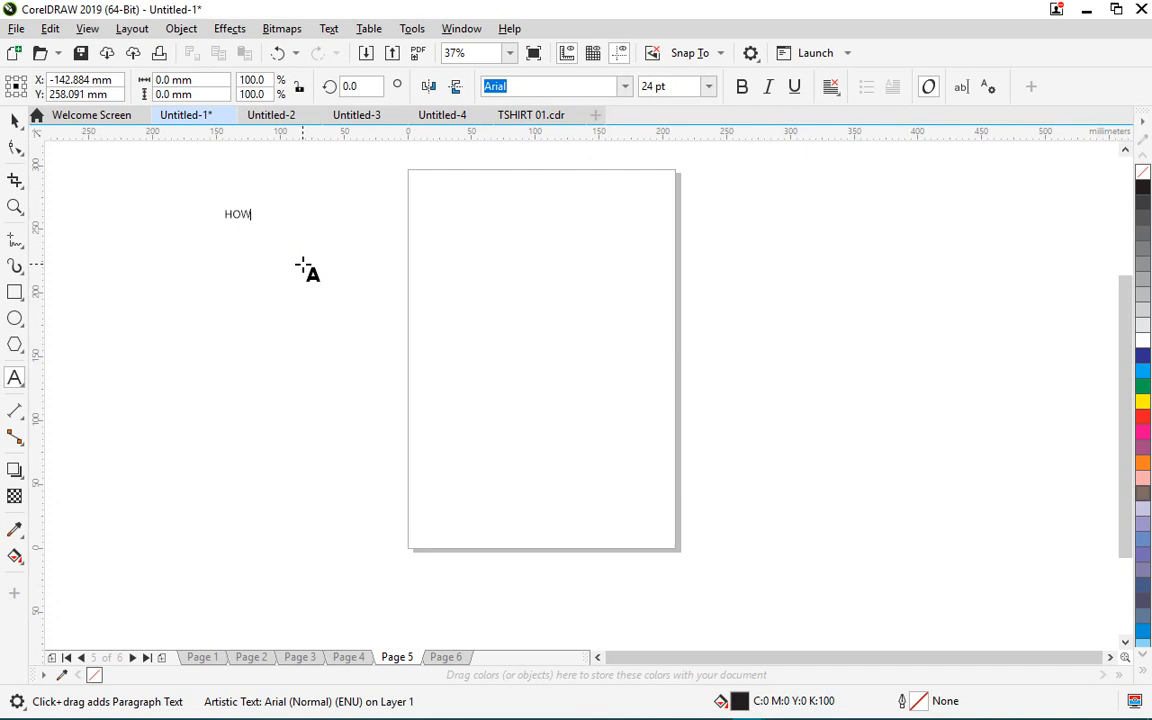
{"action": "type", "text": "TO"}
{"action": "key", "text": "BackSpace"}
{"action": "key", "text": "BackSpace"}
{"action": "key", "text": "BackSpace"}
{"action": "type", "text": "TO CRE"}
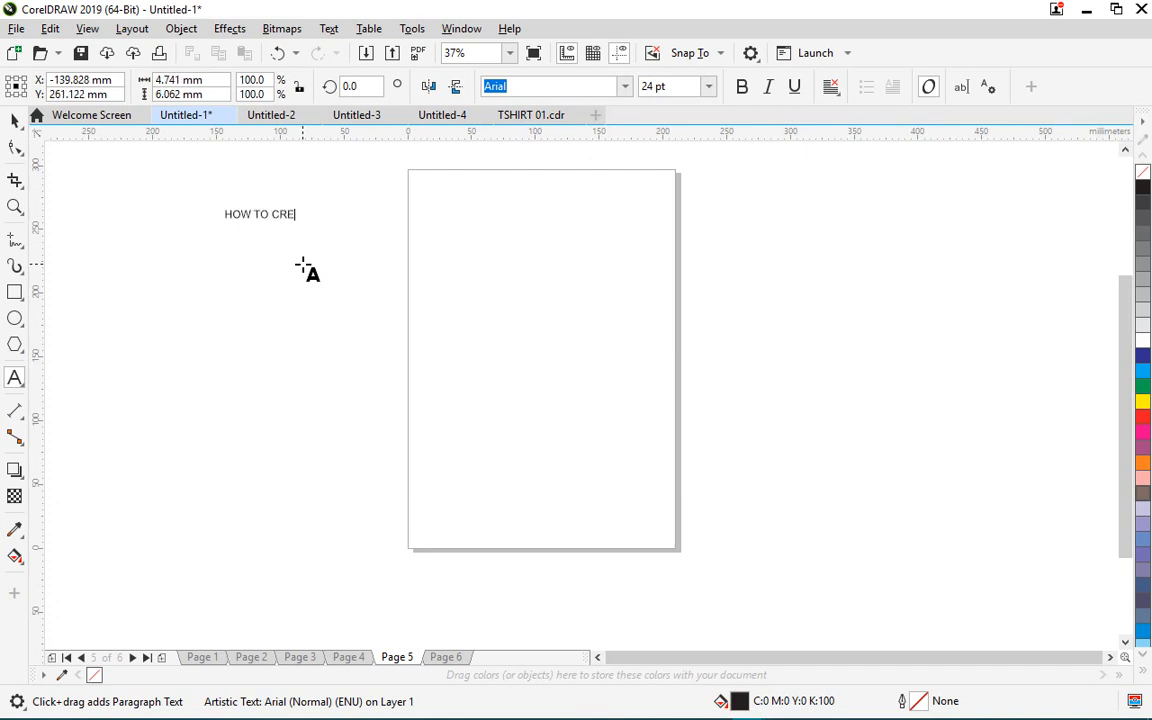
{"action": "type", "text": "ATES"}
- Add the lines "HOW TO ADD TEXT" and "HOW TO ADJUST" below the first line of the text
{"action": "key", "text": "Return"}
{"action": "type", "text": "HOTE"}
{"action": "key", "text": "BackSpace"}
{"action": "key", "text": "BackSpace"}
{"action": "type", "text": "W TO ADD"}
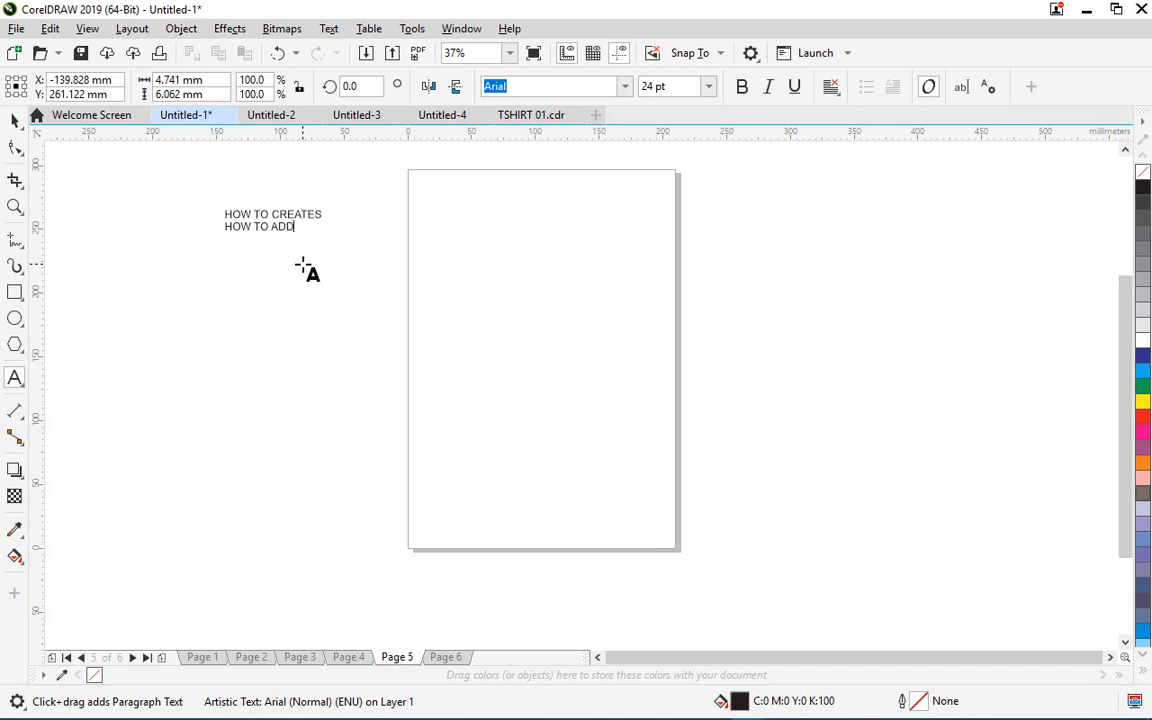
{"action": "type", "text": " TEXT"}
{"action": "type", "text": "HOW T"}
{"action": "type", "text": "O ADJUST "}
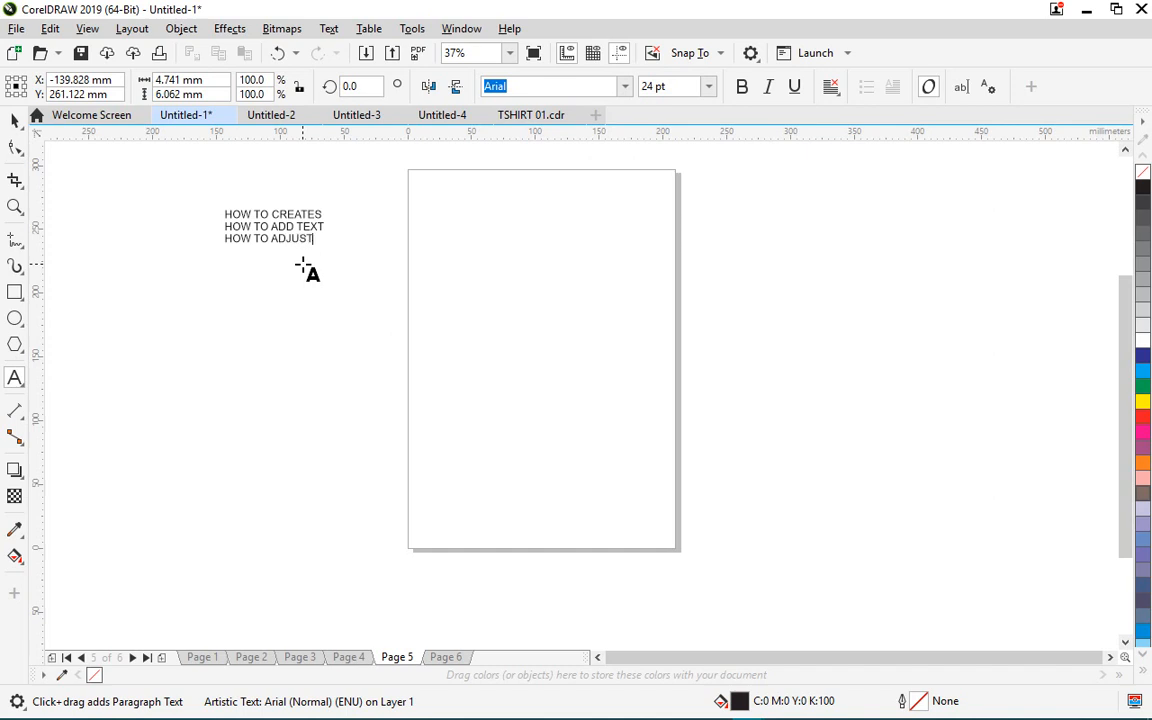
- Continue the list with the lines "ADDING FILL COLOUR" and "ADDING OUTLINE COLOUR"
{"action": "type", "text": "ADDING FILL COLOUR"}
{"action": "key", "text": "Return"}
{"action": "type", "text": "ADDI"}
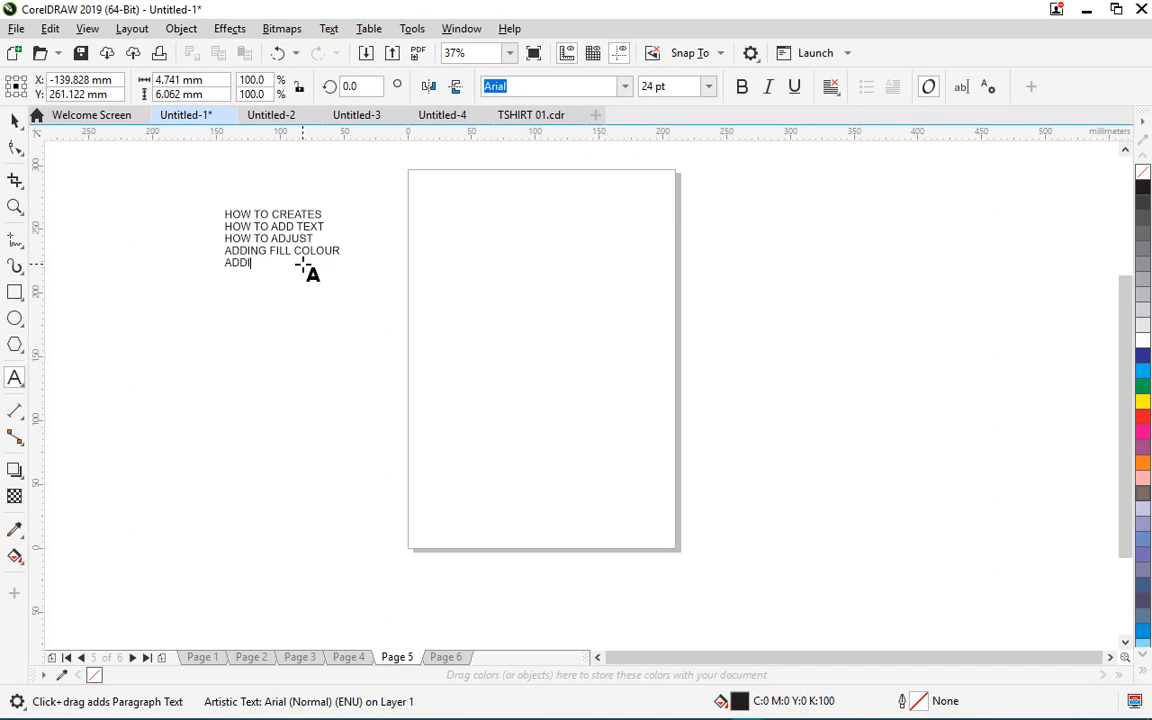
{"action": "type", "text": "NG OUTLINE COLOUR"}
- Add the entries "COPY", "PASTE" and "DUPLICATE" to the list, each on its own line
{"action": "key", "text": "Return"}
{"action": "type", "text": "COPY"}
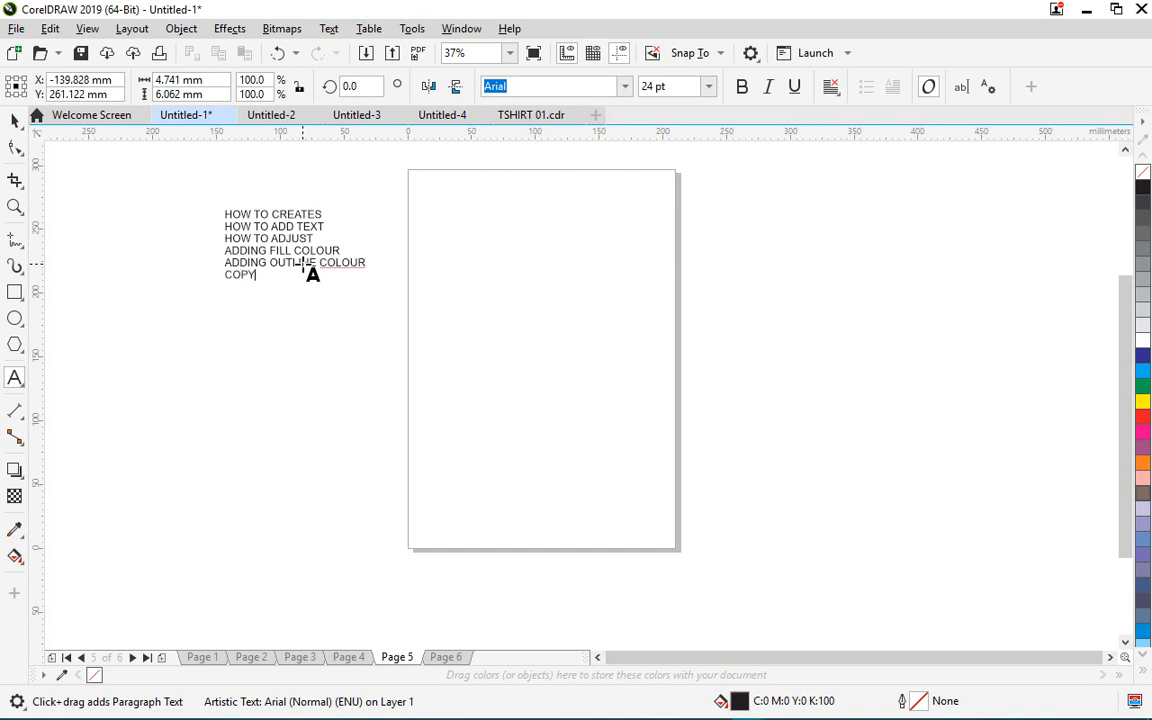
{"action": "key", "text": "Return"}
{"action": "type", "text": "PASTE"}
{"action": "key", "text": "Return"}
{"action": "type", "text": "DUP;L"}
{"action": "key", "text": "BackSpace"}
{"action": "key", "text": "BackSpace"}
{"action": "type", "text": "LICATE "}
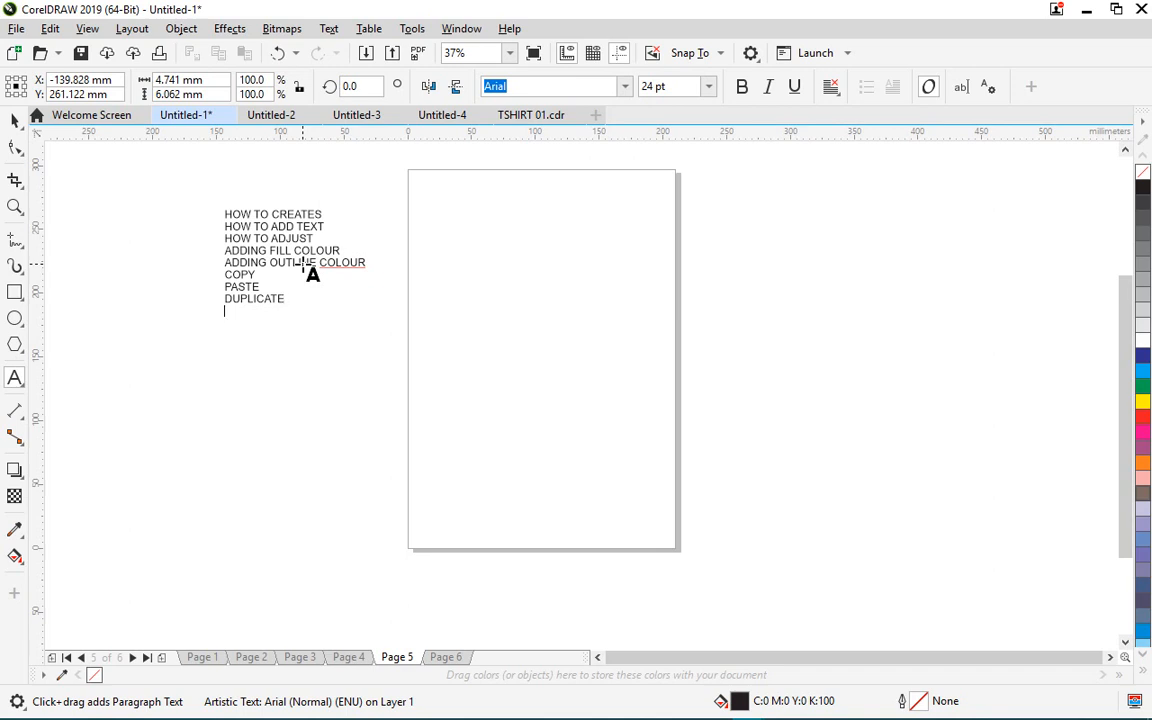
- Finish the list with the line "HOW SAVE" and a closing line of dots
{"action": "type", "text": "HOW SA"}
{"action": "type", "text": "E"}
{"action": "key", "text": "BackSpace"}
{"action": "type", "text": "MMMMMMMMMMMMM"}
{"action": "key", "text": "BackSpace"}
{"action": "key", "text": "BackSpace"}
{"action": "key", "text": "BackSpace"}
{"action": "key", "text": "BackSpace"}
{"action": "key", "text": "BackSpace"}
{"action": "key", "text": "BackSpace"}
{"action": "key", "text": "BackSpace"}
{"action": "key", "text": "BackSpace"}
{"action": "key", "text": "BackSpace"}
{"action": "key", "text": "BackSpace"}
{"action": "key", "text": "BackSpace"}
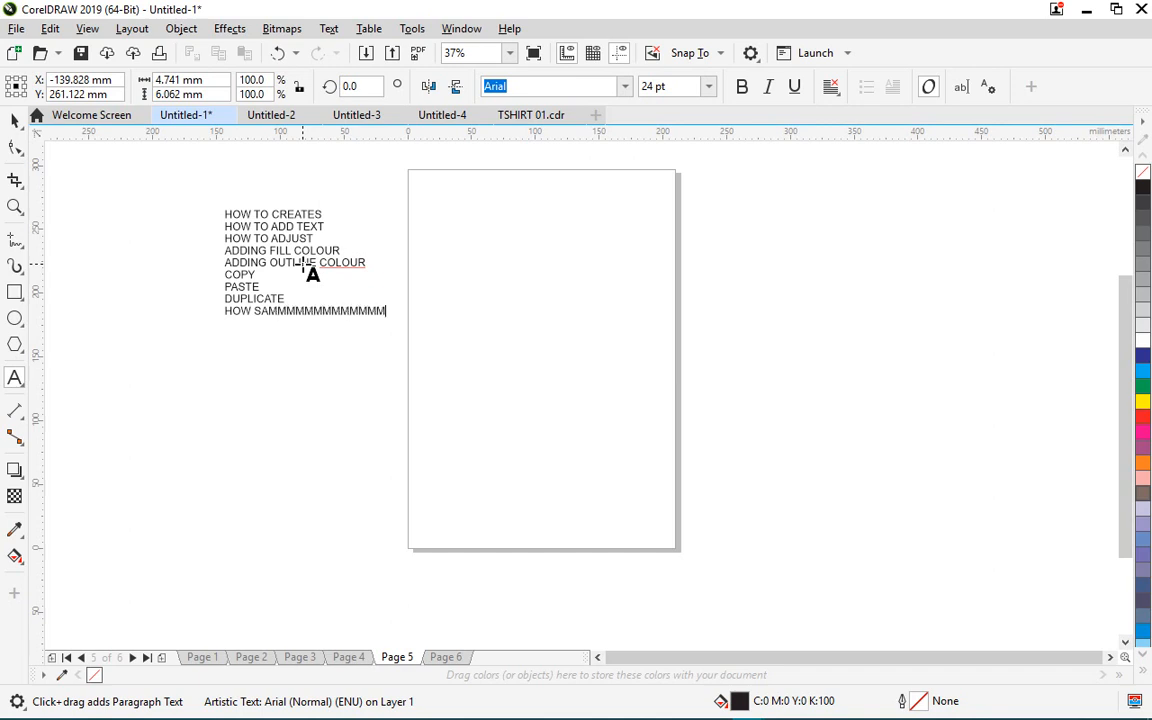
{"action": "key", "text": "BackSpace"}
{"action": "type", "text": "E"}
{"action": "key", "text": "BackSpace"}
{"action": "key", "text": "BackSpace"}
{"action": "type", "text": "VE"}
{"action": "type", "text": "........"}
{"action": "key", "text": "ctrl+space"}
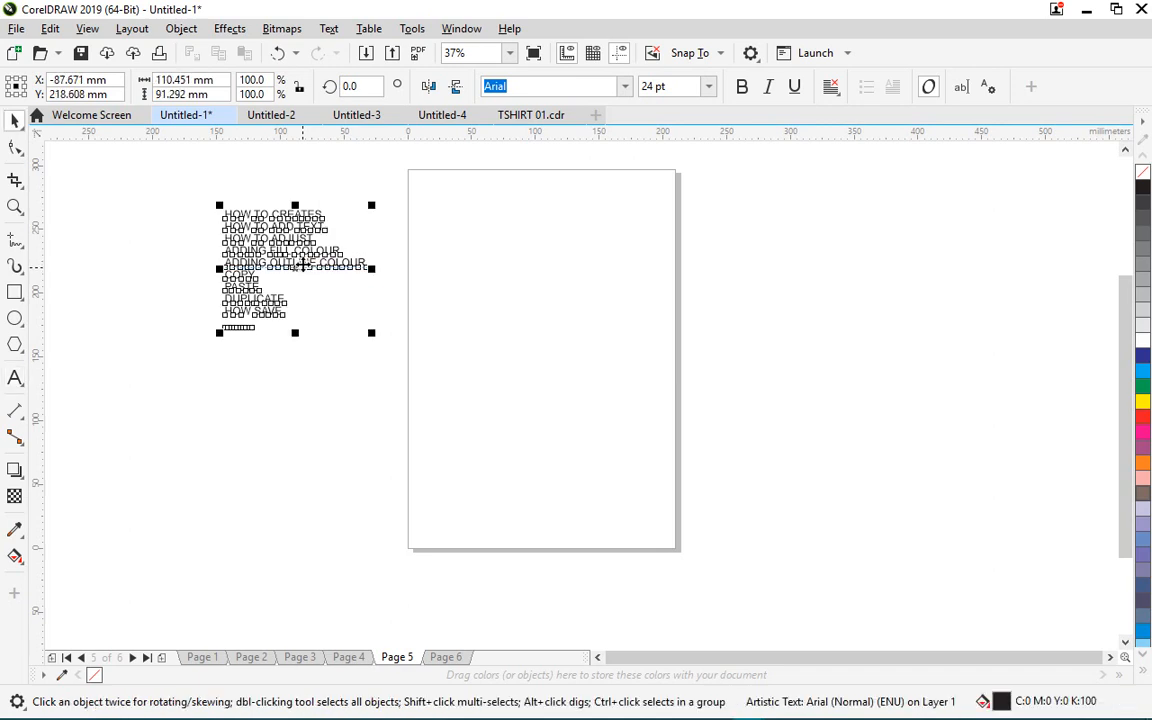
{"action": "key", "text": "F10"}
{"action": "left_click", "coordinate": [316, 221]}
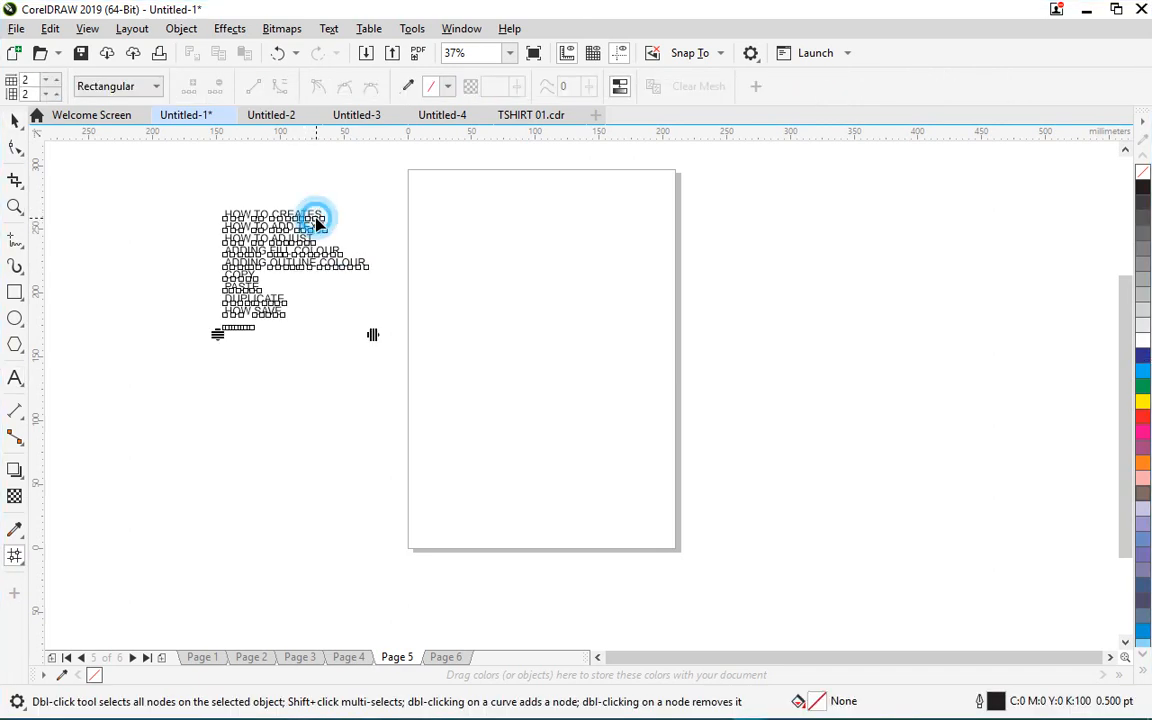
{"action": "left_click", "coordinate": [315, 221]}
{"action": "key", "text": "space"}
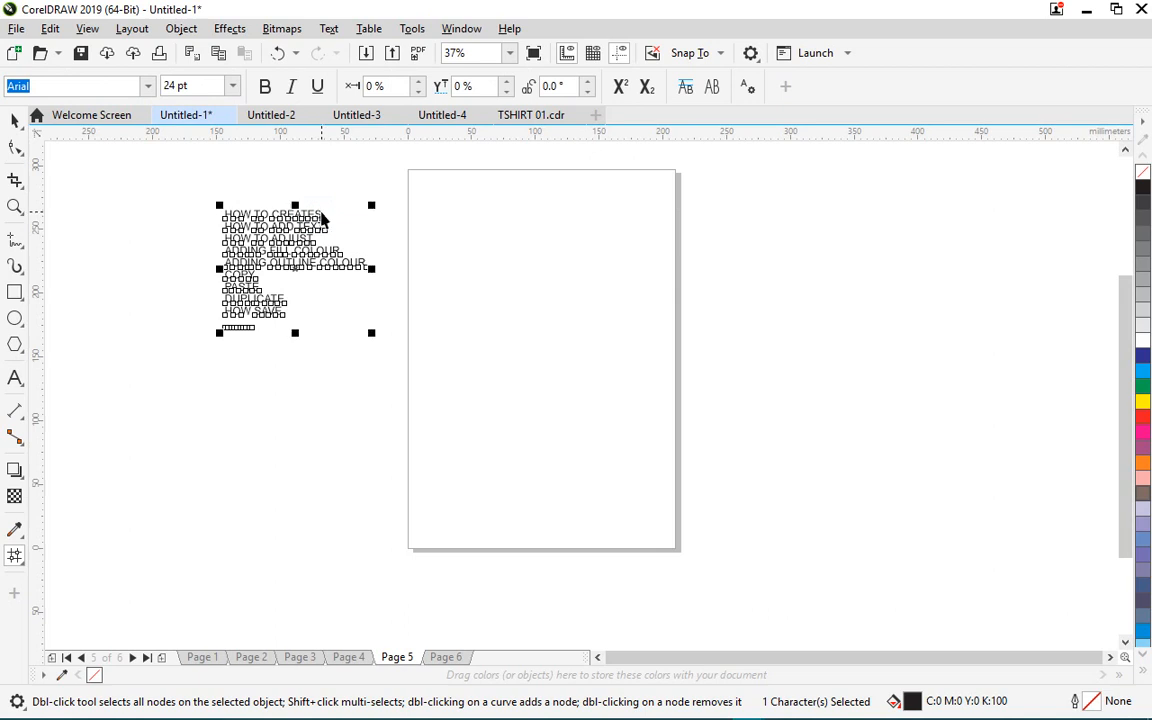
- Edit the list's first line to read "HOW TO CREATE SHAPES" and deselect the text
{"action": "key", "text": "F8"}
{"action": "left_click", "coordinate": [334, 207]}
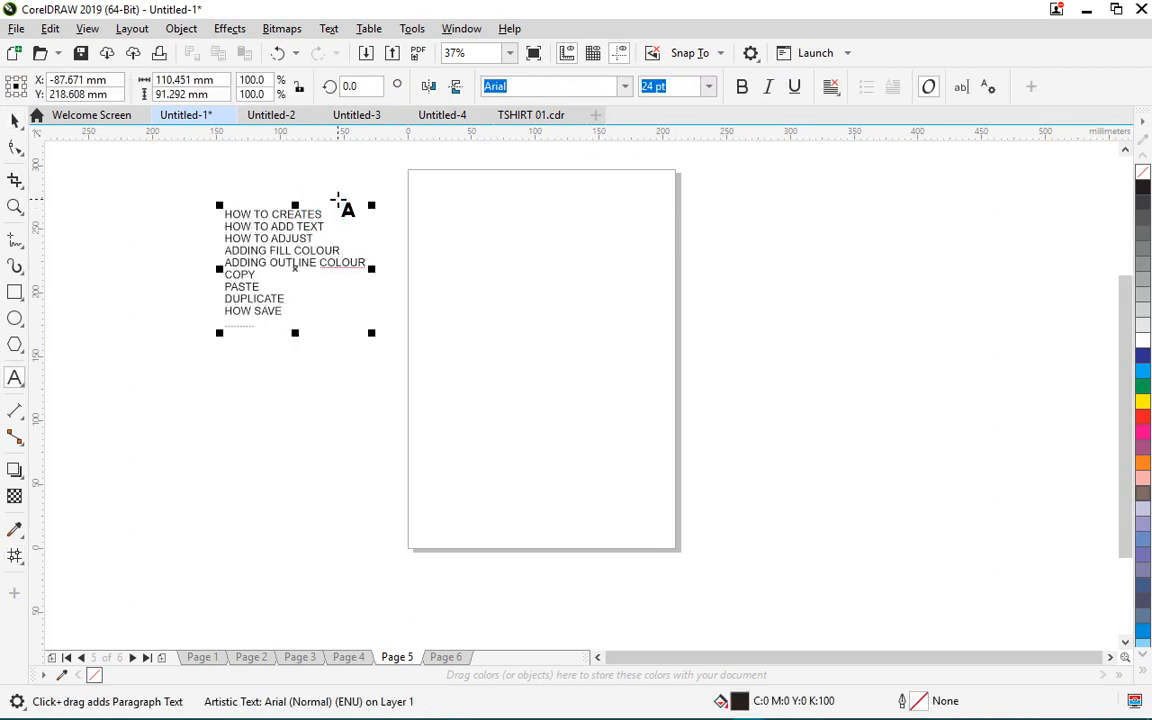
{"action": "key", "text": "BackSpace"}
{"action": "type", "text": "SHAPES"}
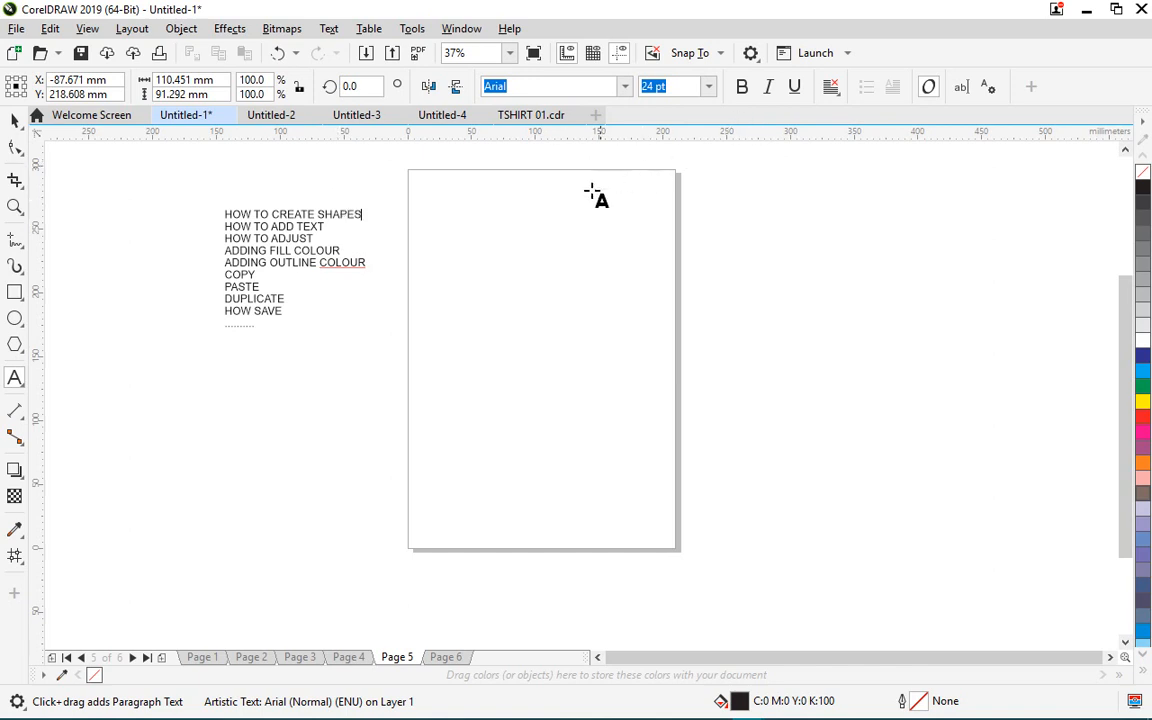
{"action": "key", "text": "ctrl+space"}
{"action": "left_click", "coordinate": [314, 378]}
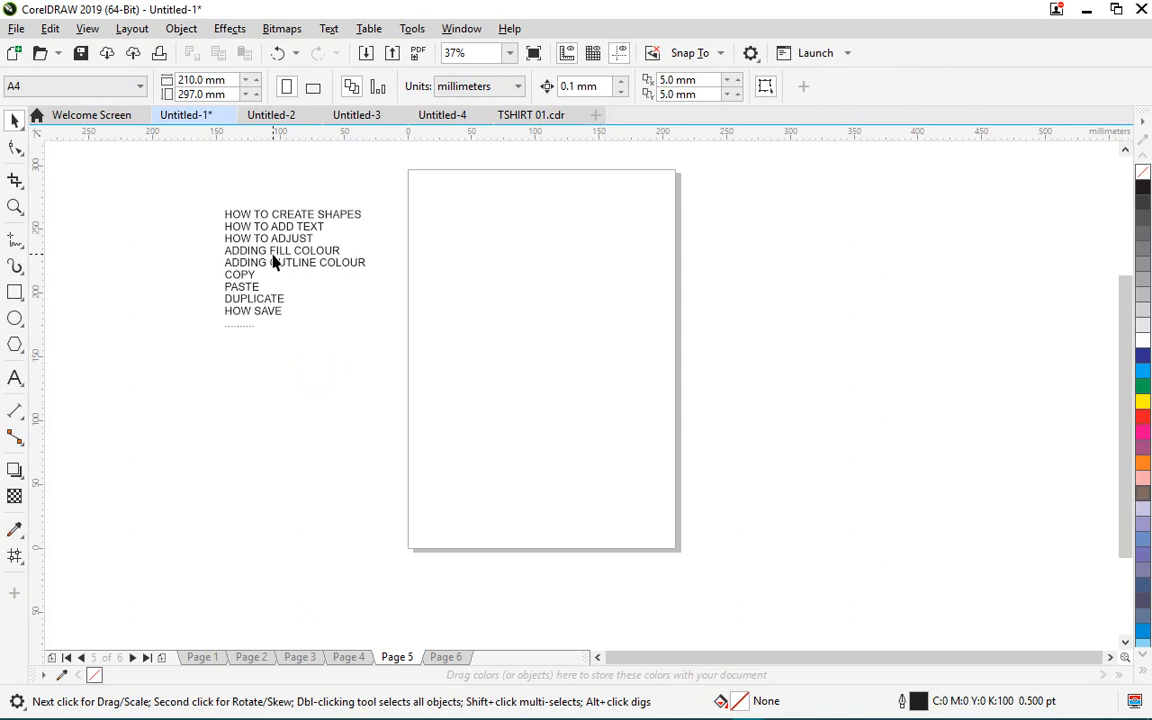
- Move the text list farther left of the page and enlarge it proportionally to about 157 mm wide
{"action": "left_click_drag", "start_coordinate": [265, 234], "coordinate": [176, 237]}
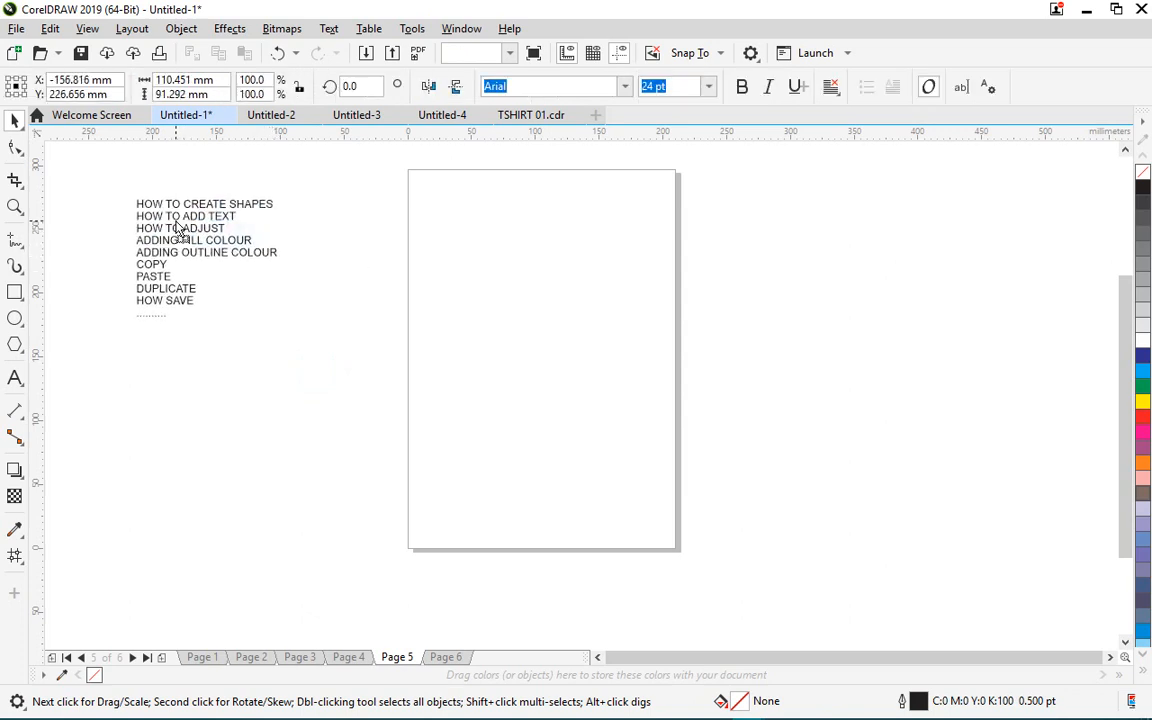
{"action": "left_click", "coordinate": [239, 341]}
{"action": "left_click", "coordinate": [198, 245]}
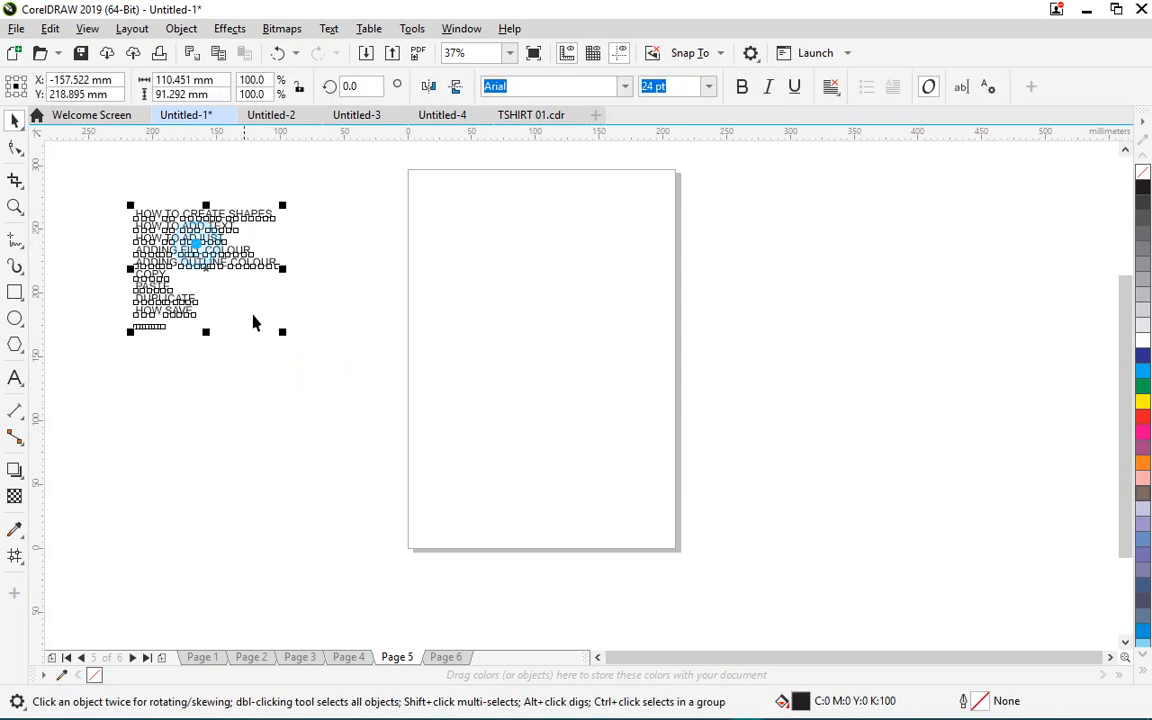
{"action": "left_click_drag", "start_coordinate": [282, 332], "coordinate": [338, 378]}
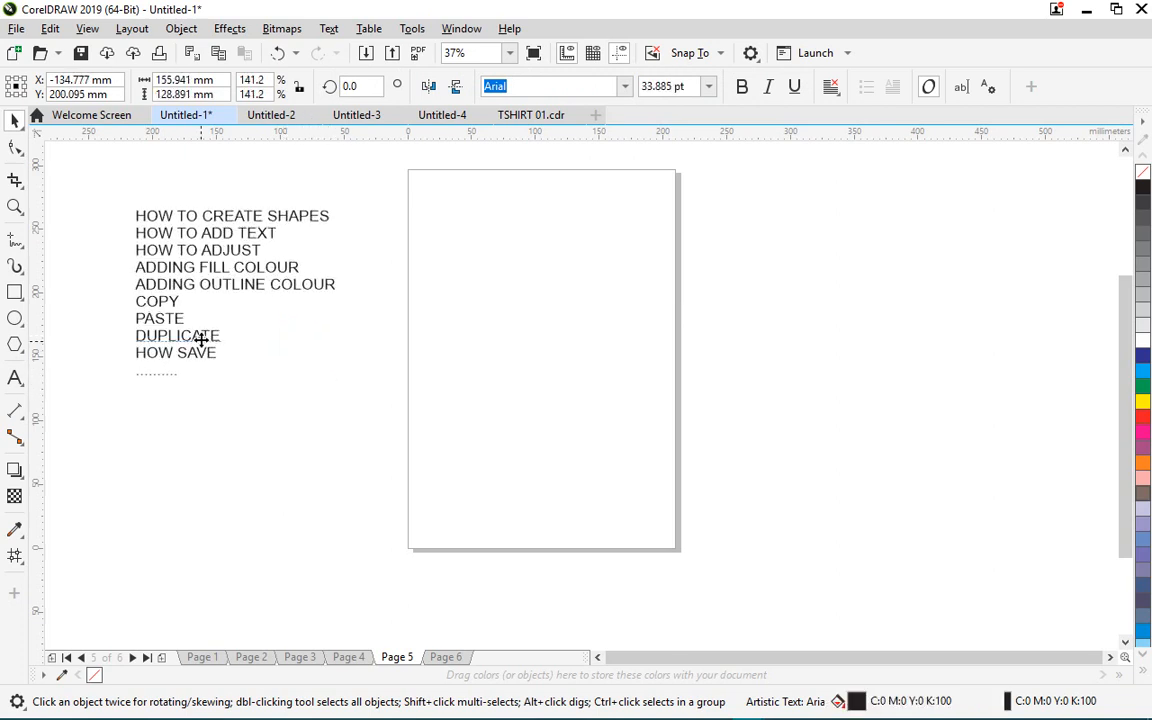
- Insert a "ZOOMING" line between "DUPLICATE" and "HOW SAVE" in the text list
{"action": "left_click", "coordinate": [201, 339]}
{"action": "left_click", "coordinate": [223, 349]}
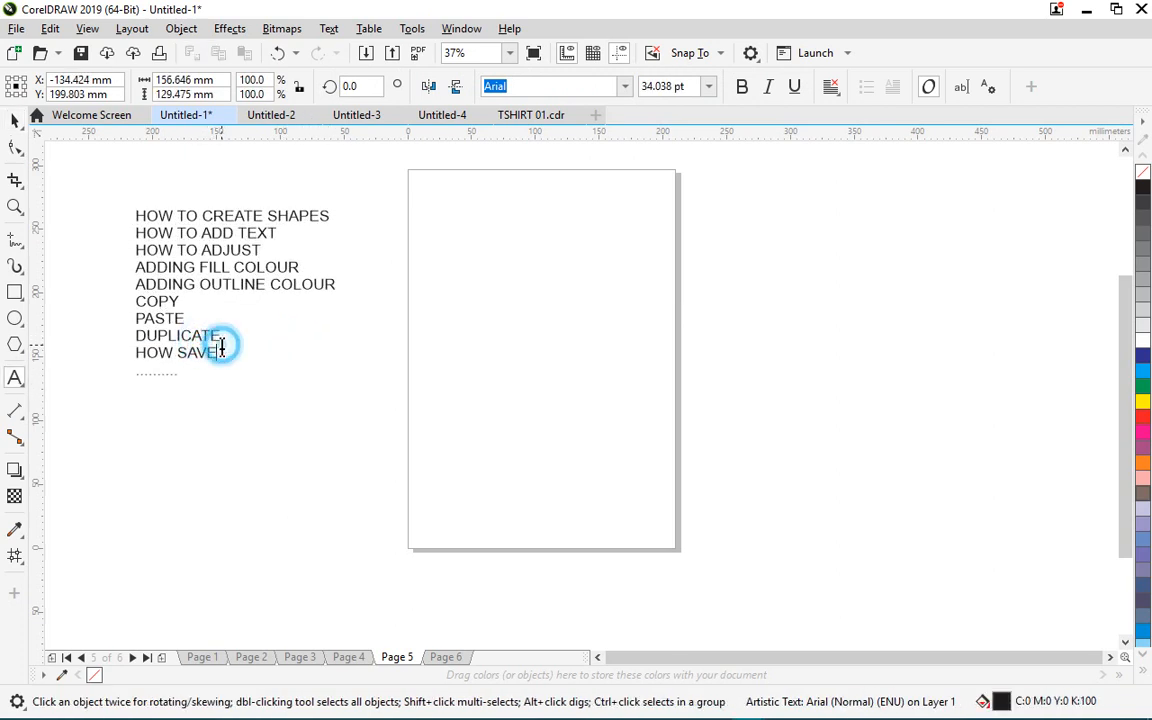
{"action": "key", "text": "Return"}
{"action": "type", "text": "ZOOMING"}
{"action": "key", "text": "BackSpace"}
{"action": "key", "text": "BackSpace"}
{"action": "key", "text": "BackSpace"}
{"action": "key", "text": "BackSpace"}
{"action": "key", "text": "BackSpace"}
{"action": "key", "text": "BackSpace"}
{"action": "key", "text": "BackSpace"}
{"action": "key", "text": "Up"}
{"action": "type", "text": "ZOOMING"}
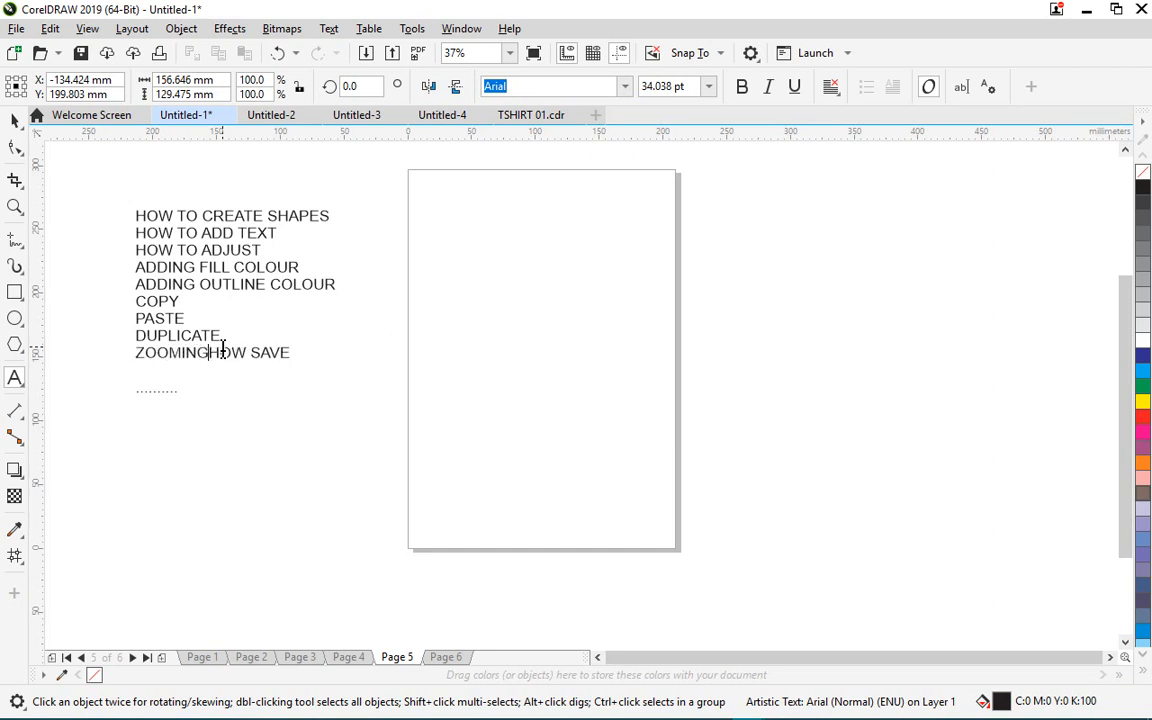
{"action": "key", "text": "Return"}
{"action": "key", "text": "ctrl+space"}
{"action": "left_click", "coordinate": [104, 311]}
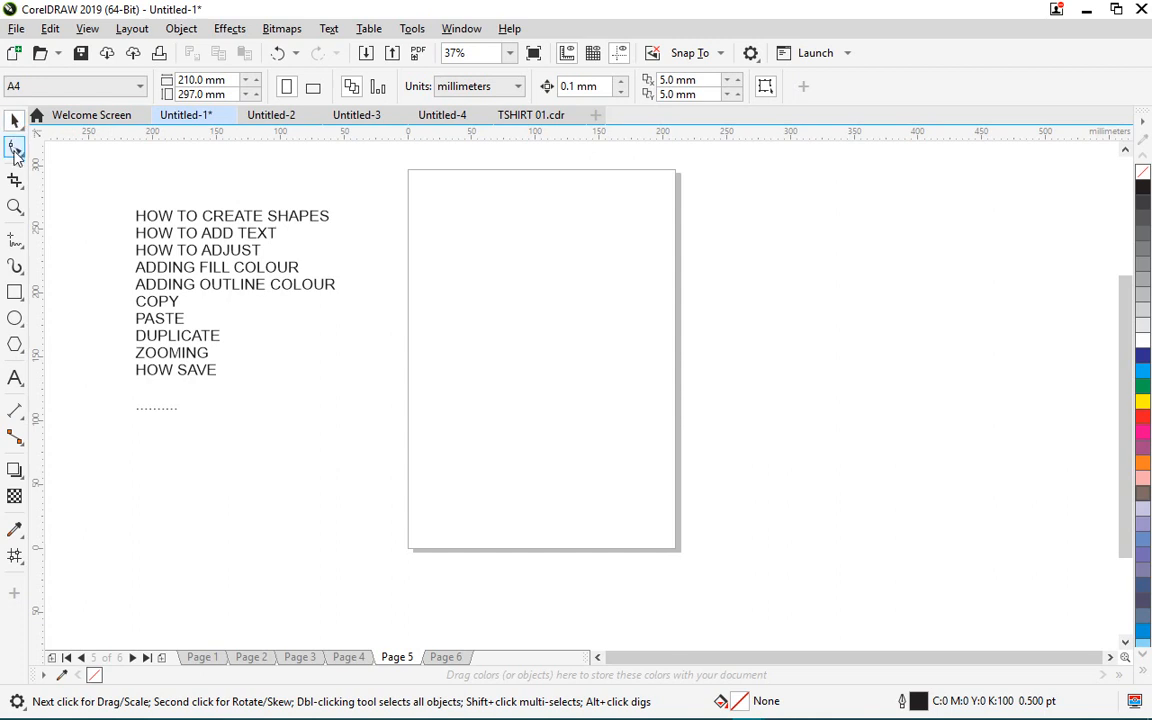
- Draw a rectangle about 86 mm wide and 62 mm high near the page's upper-left corner
{"action": "left_click", "coordinate": [15, 292]}
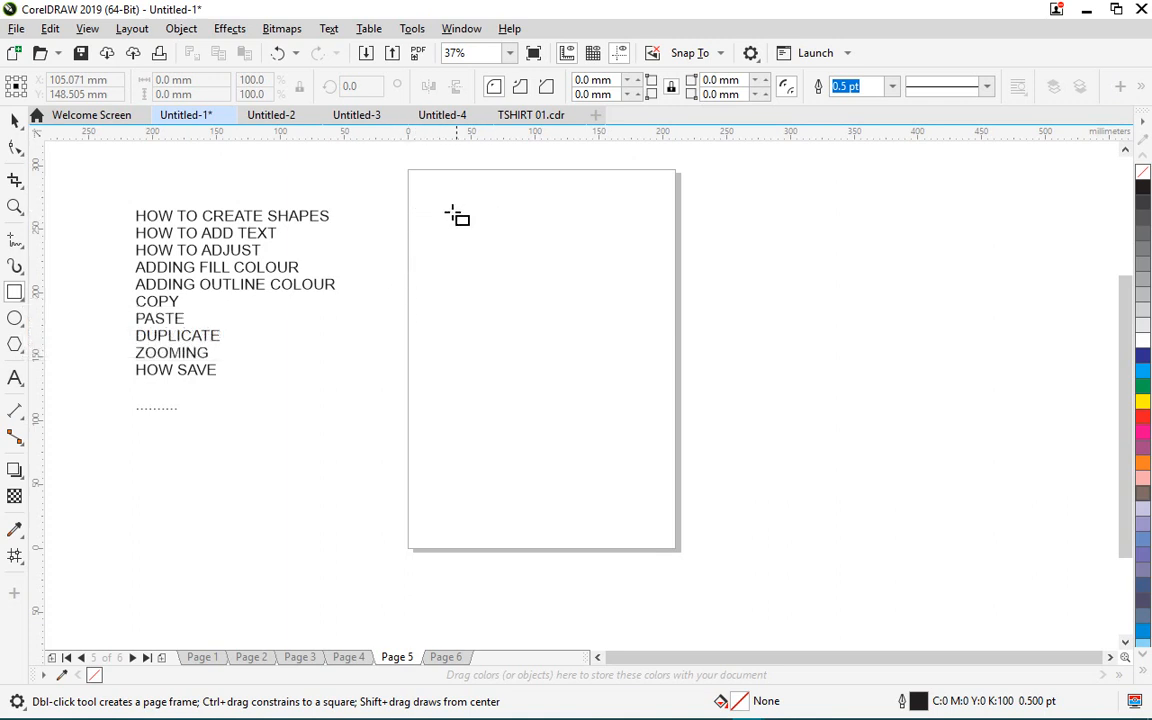
{"action": "mouse_move", "coordinate": [426, 186]}
{"action": "left_mouse_down"}
{"action": "mouse_move", "coordinate": [458, 238]}
{"action": "mouse_move", "coordinate": [549, 280]}
{"action": "mouse_move", "coordinate": [536, 265]}
{"action": "left_mouse_up"}
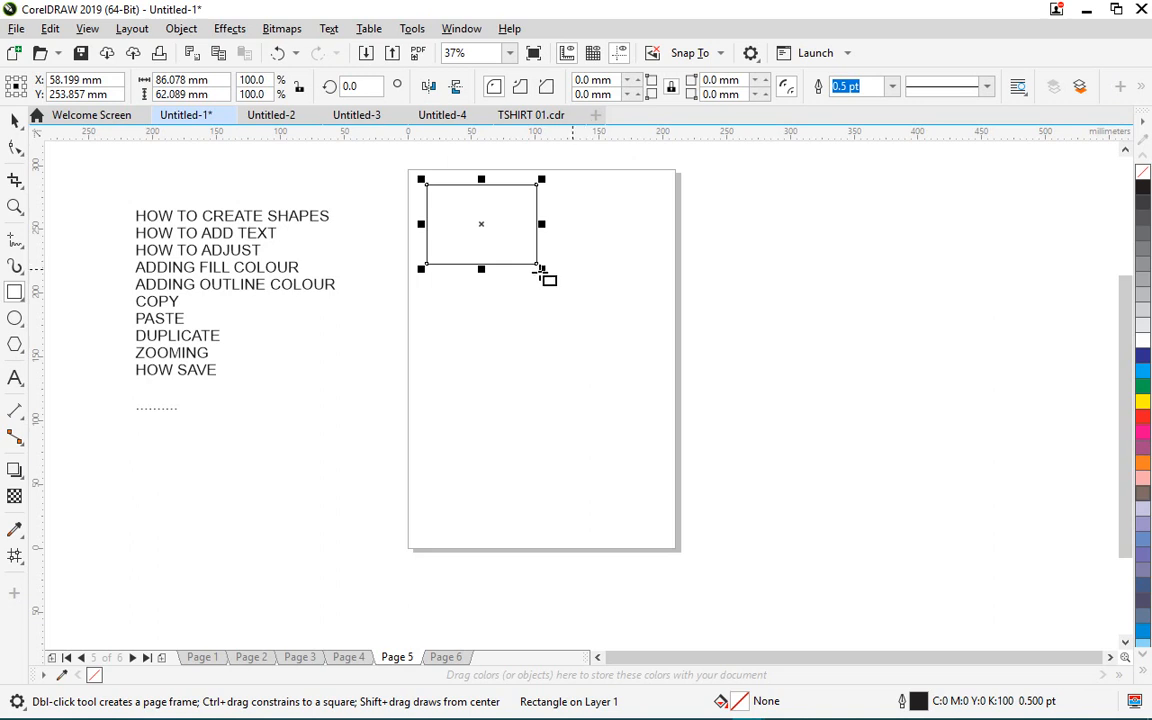
{"action": "left_click", "coordinate": [13, 119]}
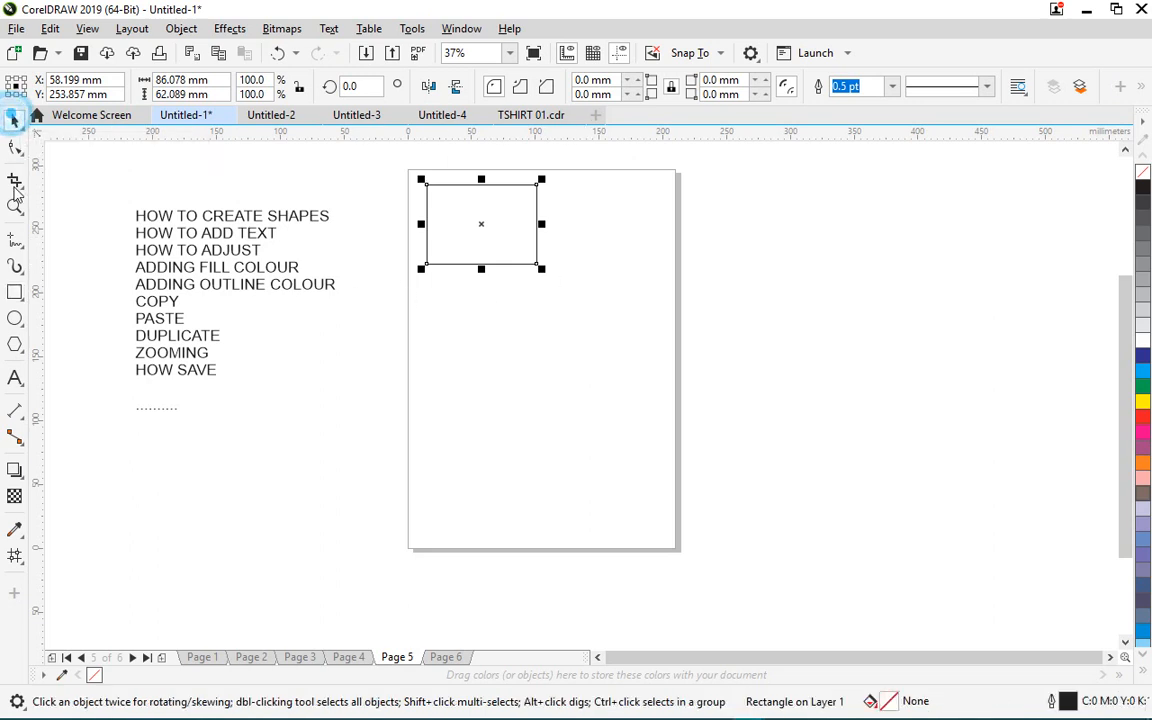
- Sketch a computer mouse with two buttons to the right of the page using the Freehand tool
{"action": "left_click", "coordinate": [14, 240]}
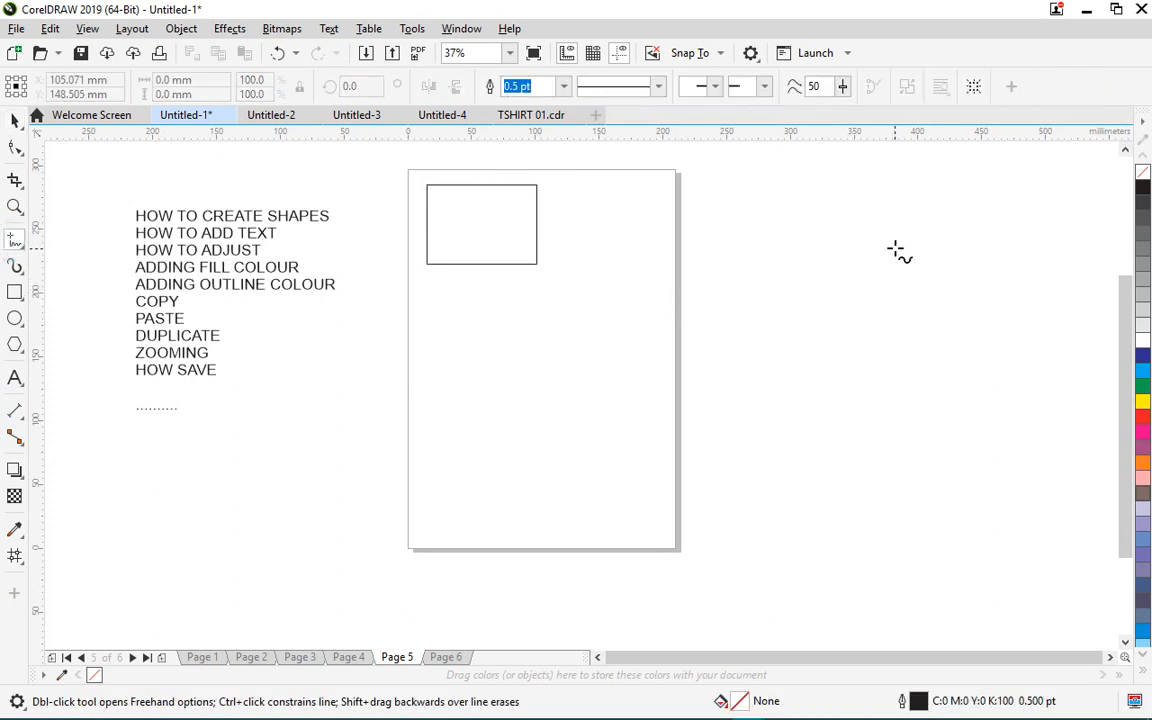
{"action": "mouse_move", "coordinate": [895, 241]}
{"action": "left_mouse_down"}
{"action": "mouse_move", "coordinate": [841, 243]}
{"action": "mouse_move", "coordinate": [809, 342]}
{"action": "mouse_move", "coordinate": [867, 483]}
{"action": "mouse_move", "coordinate": [935, 457]}
{"action": "mouse_move", "coordinate": [962, 361]}
{"action": "mouse_move", "coordinate": [953, 296]}
{"action": "mouse_move", "coordinate": [887, 235]}
{"action": "mouse_move", "coordinate": [872, 242]}
{"action": "mouse_move", "coordinate": [881, 331]}
{"action": "mouse_move", "coordinate": [865, 350]}
{"action": "mouse_move", "coordinate": [812, 355]}
{"action": "left_mouse_up"}
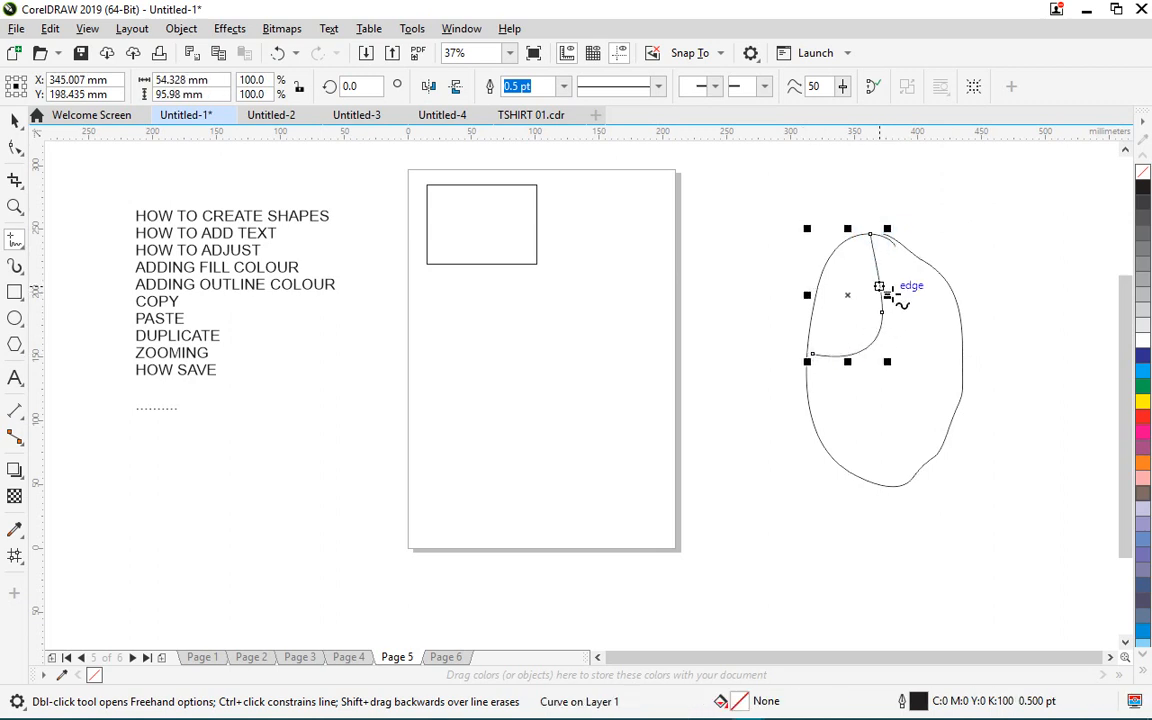
{"action": "mouse_move", "coordinate": [887, 289]}
{"action": "left_mouse_down"}
{"action": "mouse_move", "coordinate": [884, 320]}
{"action": "mouse_move", "coordinate": [912, 342]}
{"action": "mouse_move", "coordinate": [963, 330]}
{"action": "left_mouse_up"}
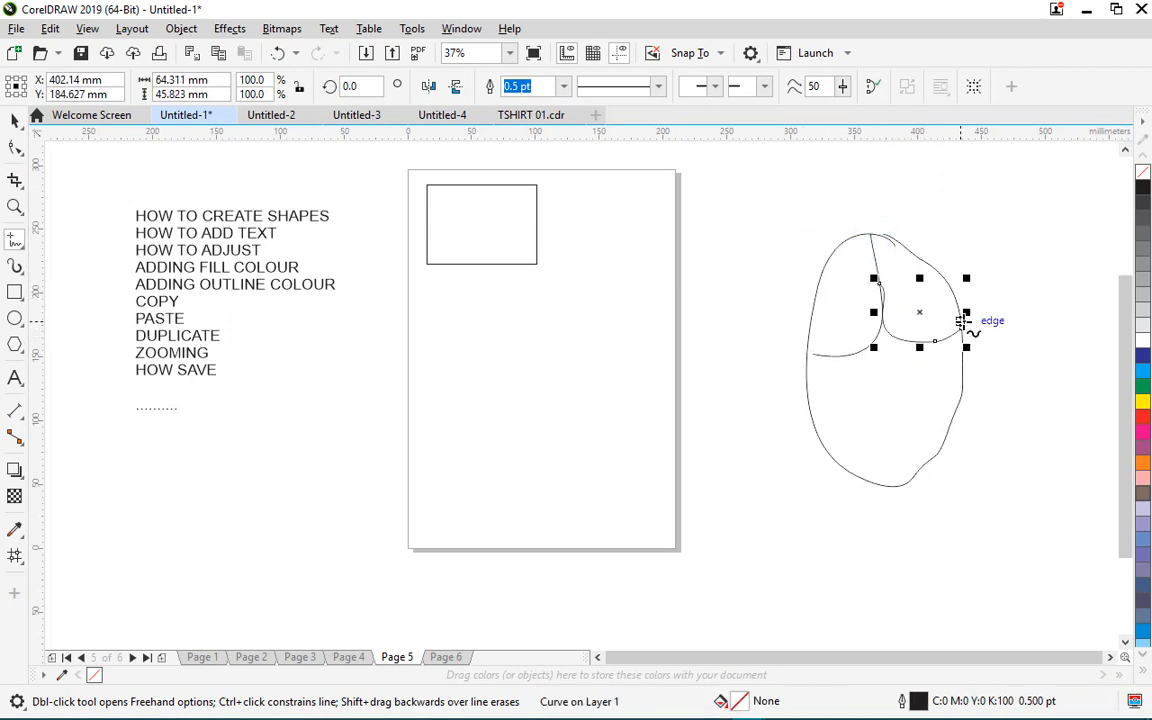
- Copy the text list over to the mouse sketch and replace the copy's whole text with "LEFT"
{"action": "scroll", "coordinate": [977, 347], "scroll_direction": "up", "scroll_amount": 2}
{"action": "scroll", "coordinate": [860, 343], "scroll_direction": "down", "scroll_amount": 2}
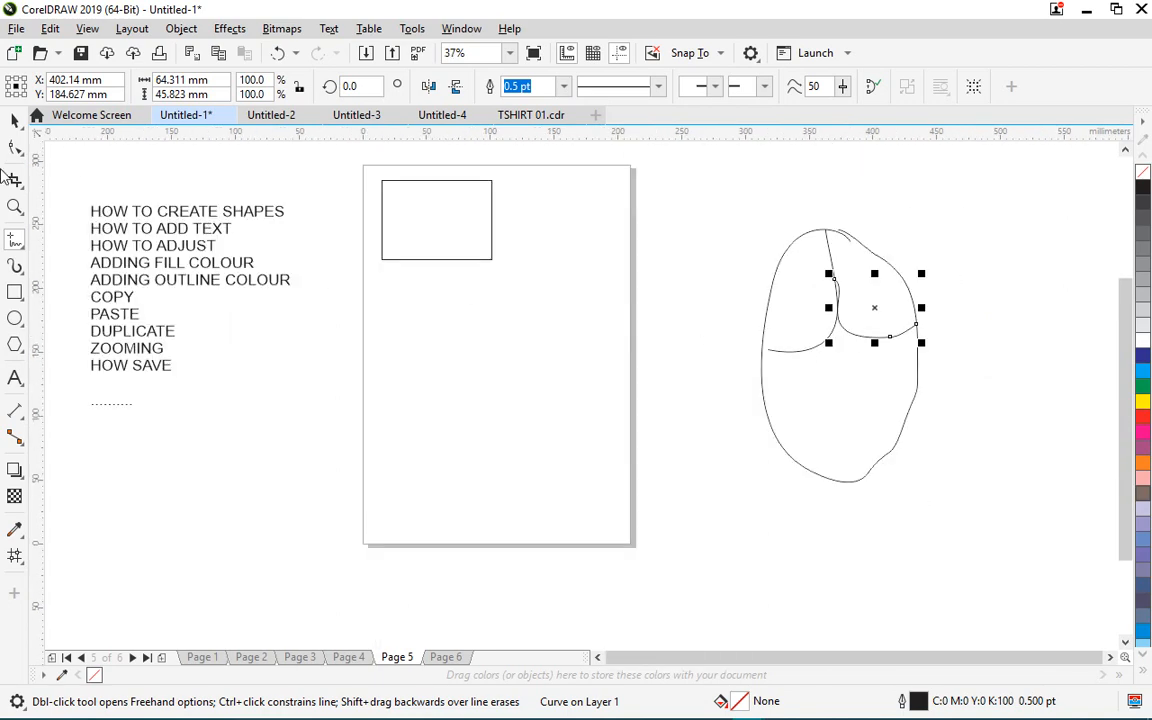
{"action": "left_click", "coordinate": [14, 120]}
{"action": "left_click_drag", "start_coordinate": [108, 214], "coordinate": [699, 211]}
{"action": "left_click", "coordinate": [713, 230]}
{"action": "double_click", "coordinate": [711, 217]}
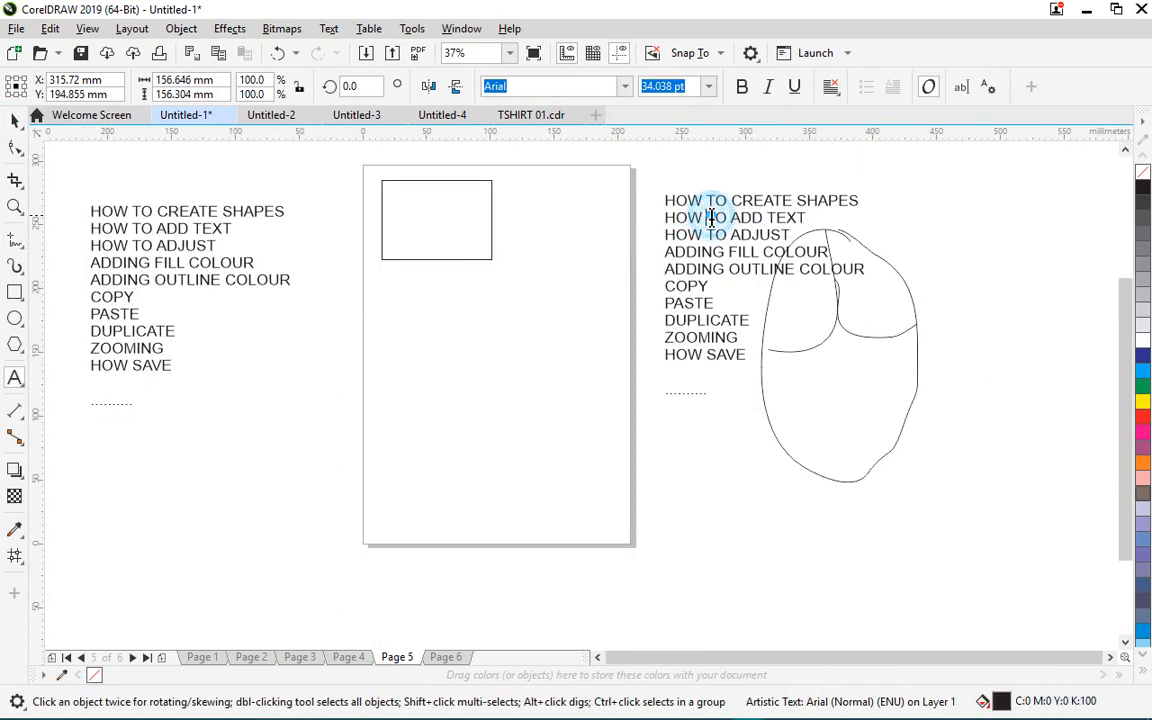
{"action": "key", "text": "ctrl+a"}
{"action": "type", "text": "LEFT"}
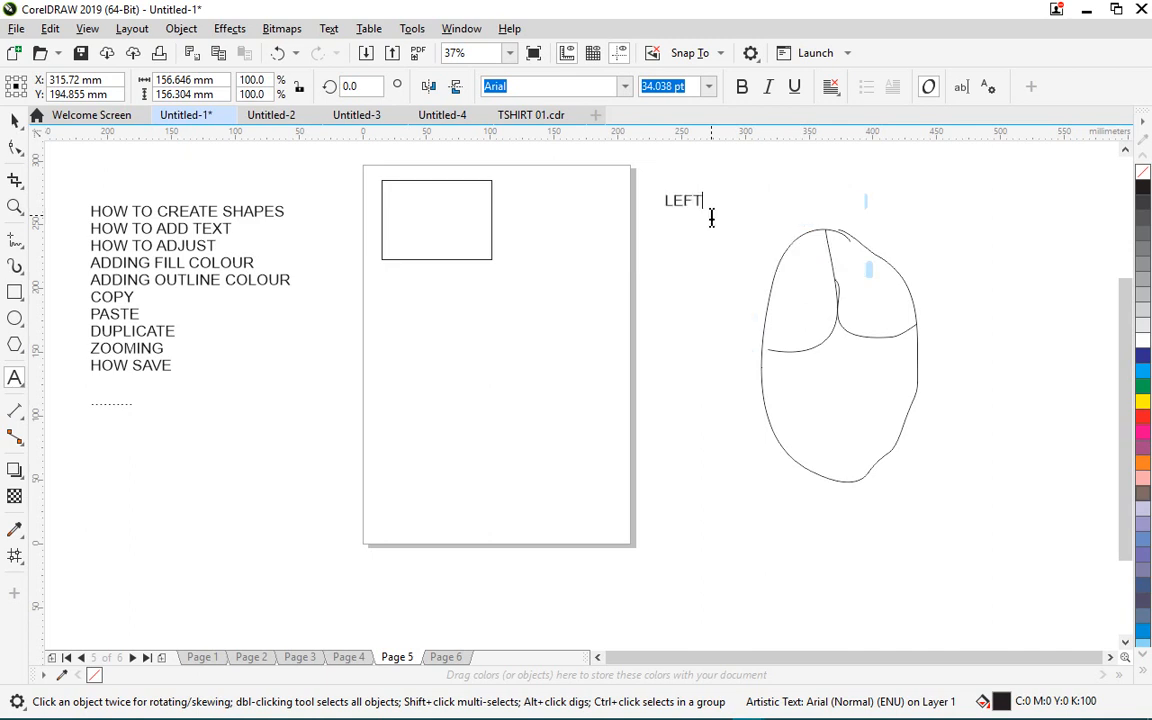
{"action": "key", "text": "ctrl+space"}
- Place the "LEFT" label beside the mouse sketch's left button and add a copy reading "RIGHT" beside its right button
{"action": "left_click_drag", "start_coordinate": [686, 198], "coordinate": [933, 272]}
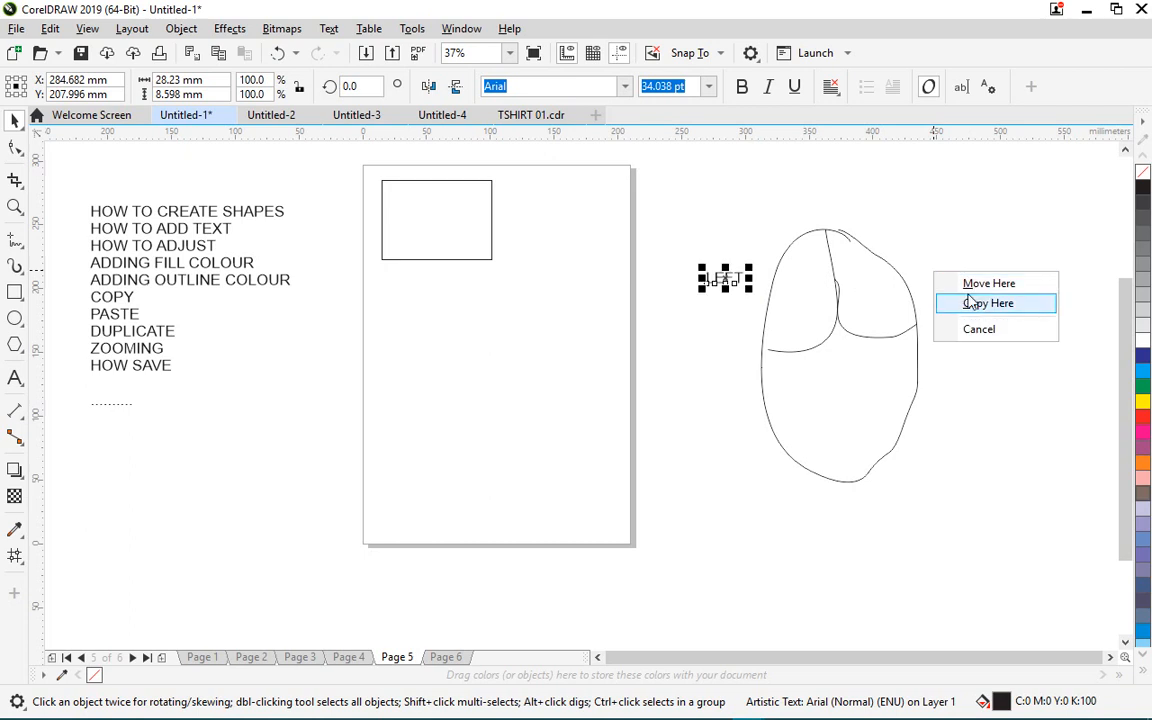
{"action": "left_click", "coordinate": [955, 303]}
{"action": "double_click", "coordinate": [932, 269]}
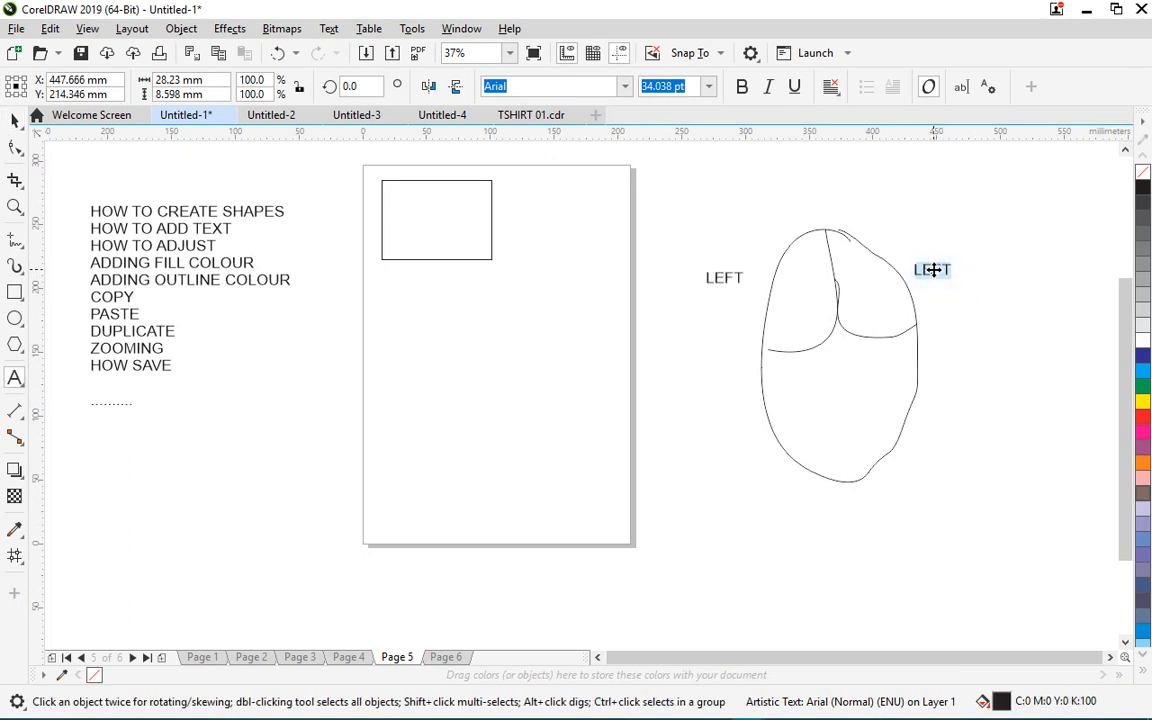
{"action": "type", "text": "RIGJH"}
{"action": "key", "text": "BackSpace"}
{"action": "key", "text": "BackSpace"}
{"action": "type", "text": "HT"}
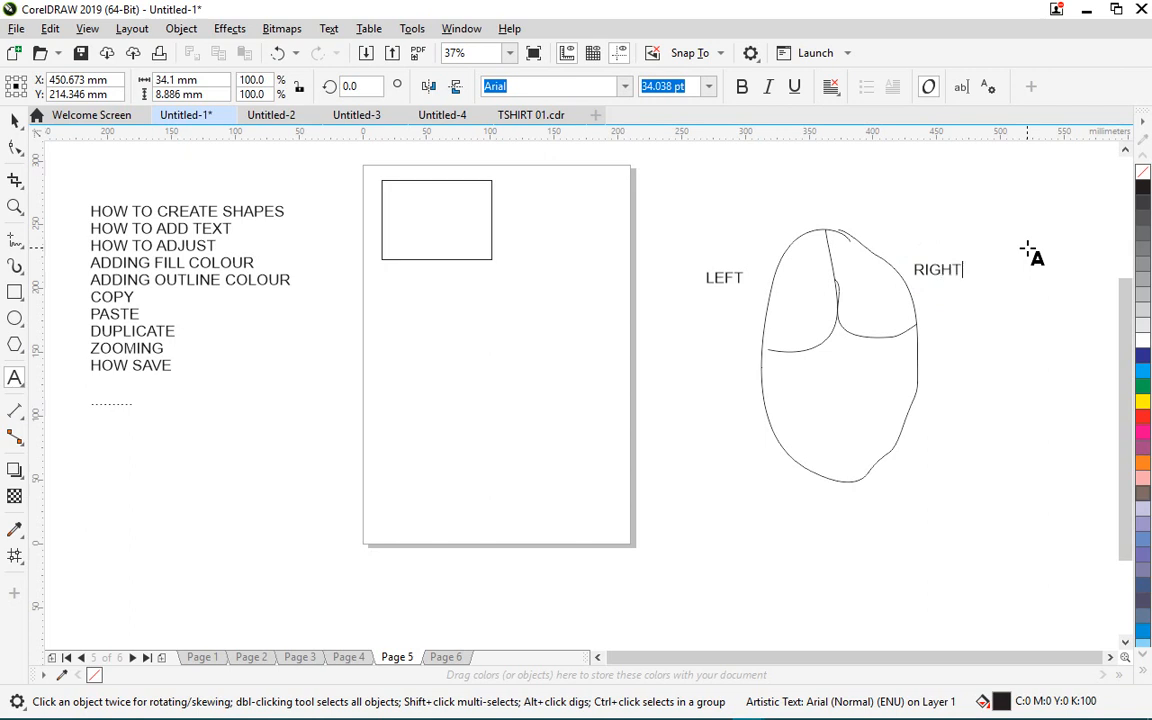
{"action": "key", "text": "ctrl+space"}
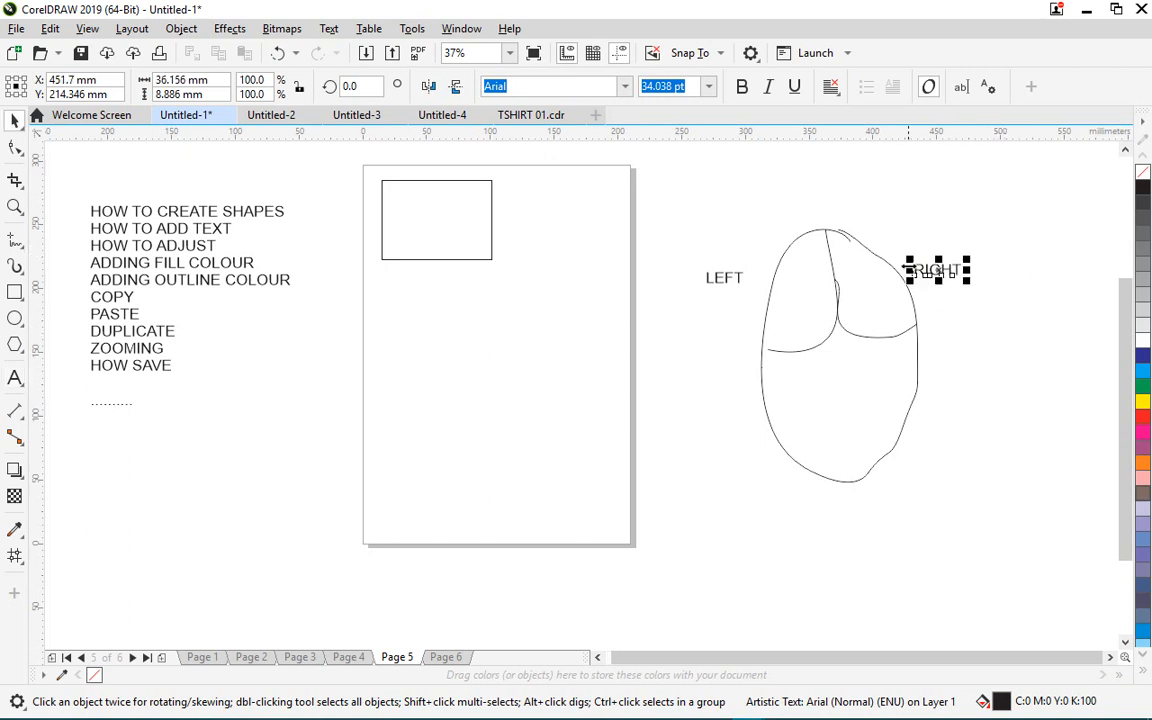
- Sketch a closed scroll wheel about 24 mm wide and 49 mm high between the mouse's two buttons and fill it with black
{"action": "mouse_move", "coordinate": [908, 267]}
{"action": "left_mouse_down"}
{"action": "mouse_move", "coordinate": [870, 278]}
{"action": "mouse_move", "coordinate": [830, 265]}
{"action": "mouse_move", "coordinate": [866, 221]}
{"action": "mouse_move", "coordinate": [941, 270]}
{"action": "left_mouse_up"}
{"action": "left_click", "coordinate": [14, 240]}
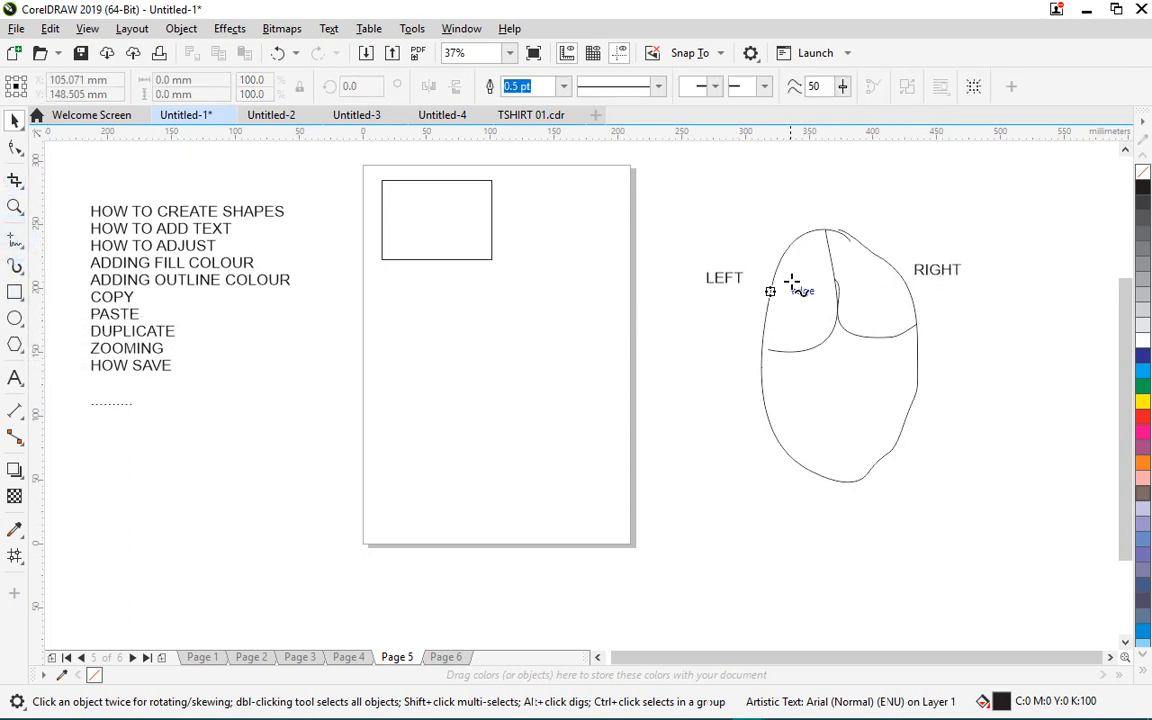
{"action": "mouse_move", "coordinate": [836, 252]}
{"action": "left_mouse_down"}
{"action": "mouse_move", "coordinate": [823, 294]}
{"action": "mouse_move", "coordinate": [838, 317]}
{"action": "mouse_move", "coordinate": [845, 251]}
{"action": "left_mouse_up"}
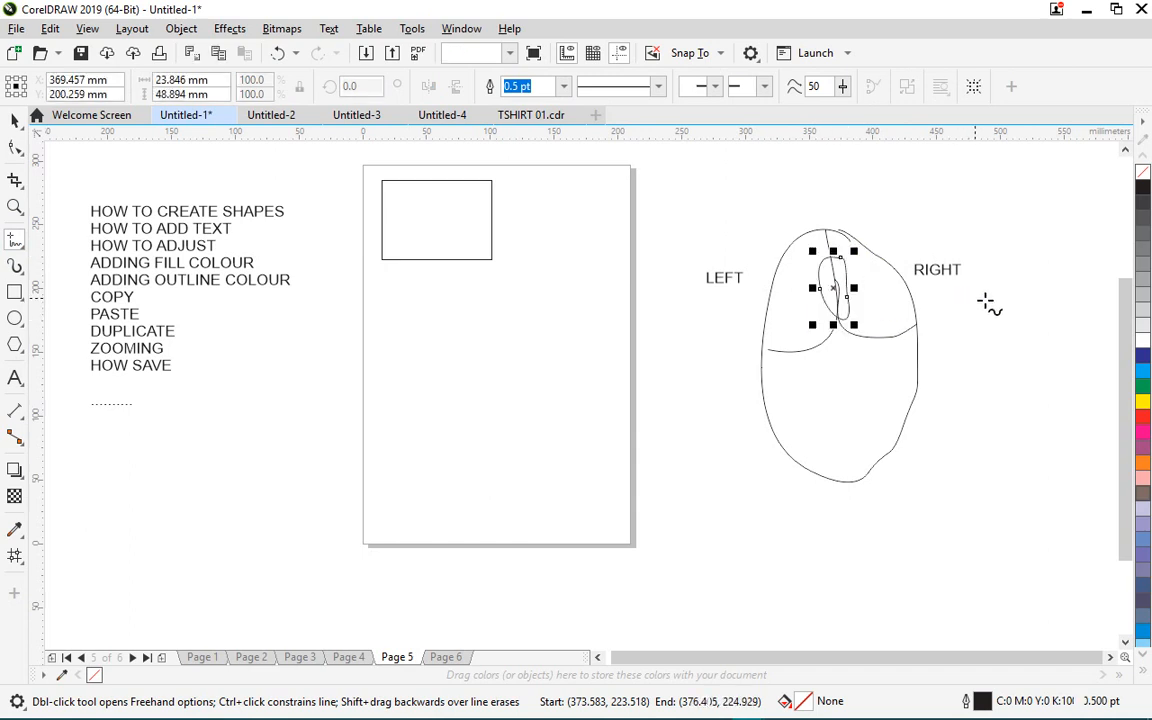
{"action": "key", "text": "space"}
{"action": "left_click", "coordinate": [1142, 187]}
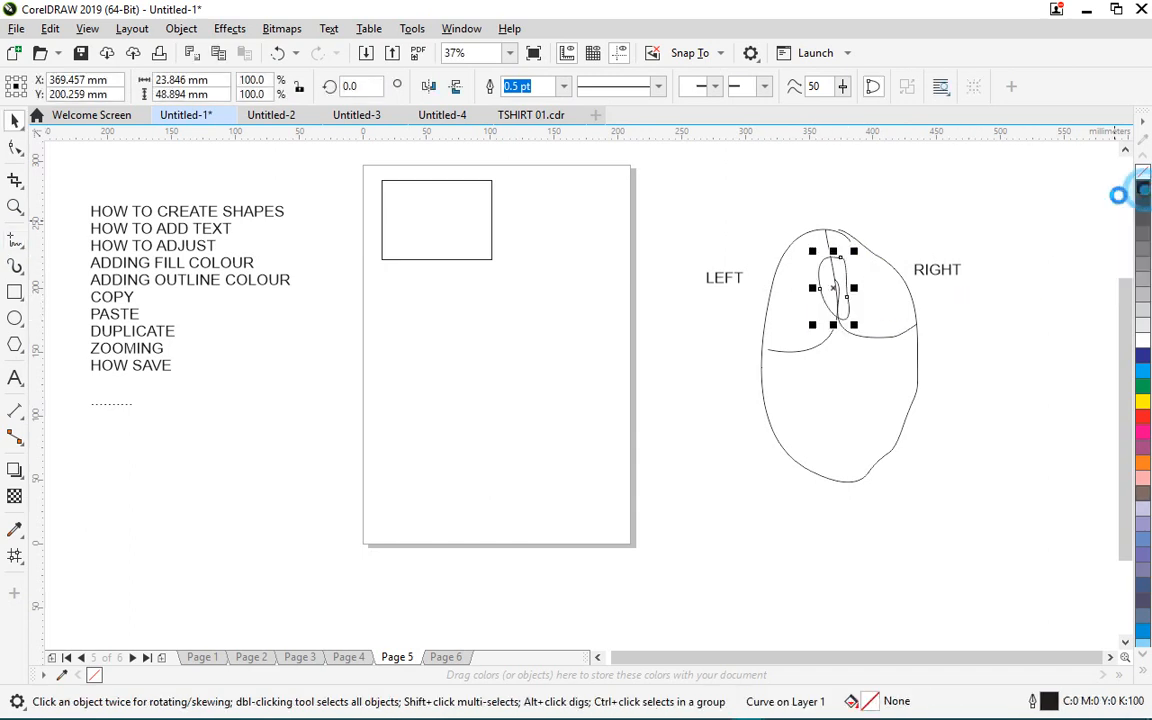
{"action": "left_click", "coordinate": [990, 213]}
- Copy the "RIGHT" label above the mouse sketch and replace the copy's text with "MOUSE SCROLL"
{"action": "left_click_drag", "start_coordinate": [940, 286], "coordinate": [828, 216]}
{"action": "left_click", "coordinate": [866, 248]}
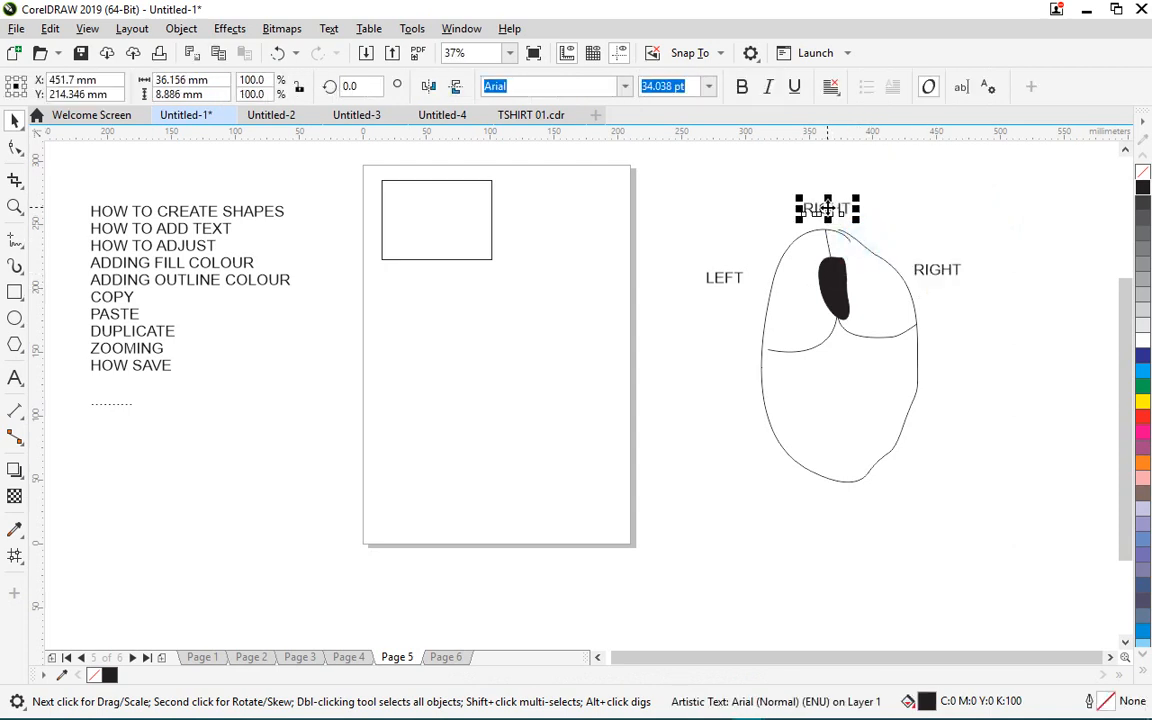
{"action": "double_click", "coordinate": [828, 207]}
{"action": "double_click", "coordinate": [828, 207]}
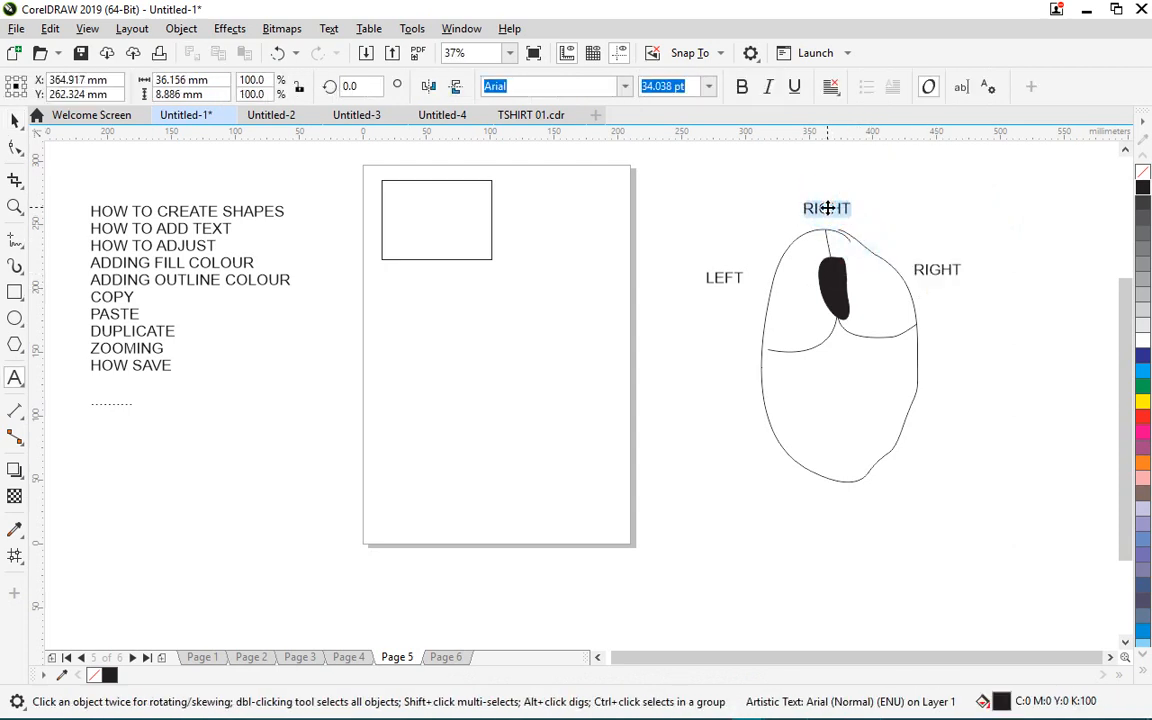
{"action": "type", "text": "MOUSE"}
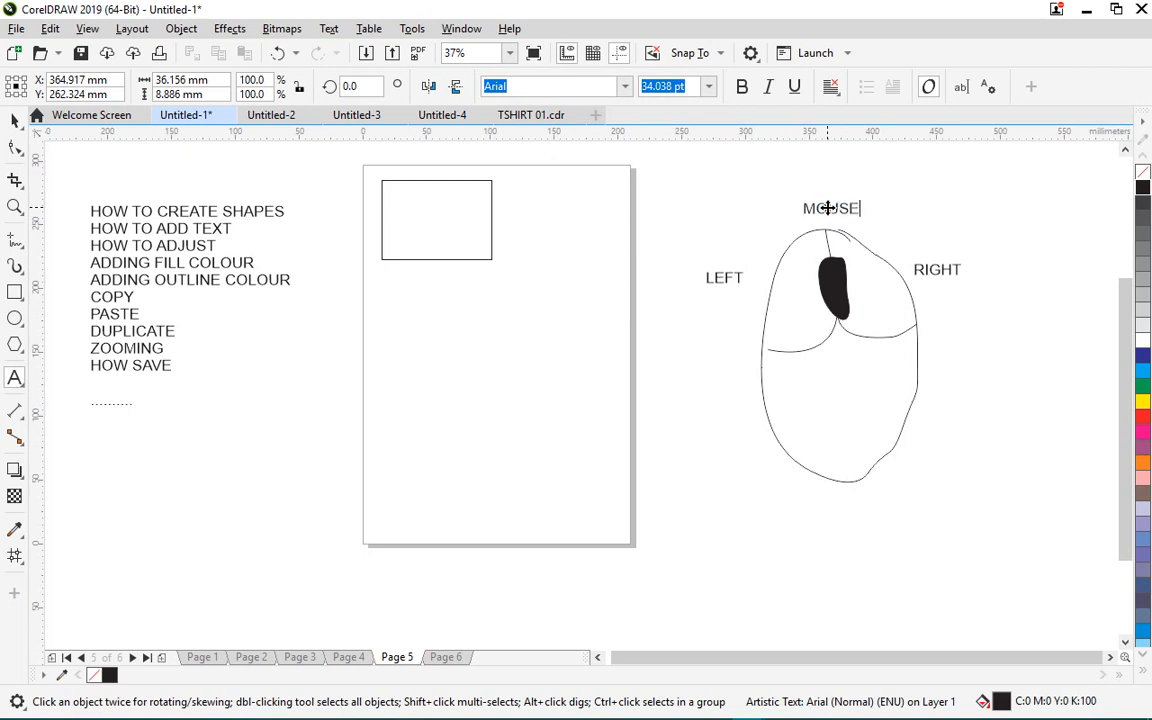
{"action": "type", "text": " SCROL"}
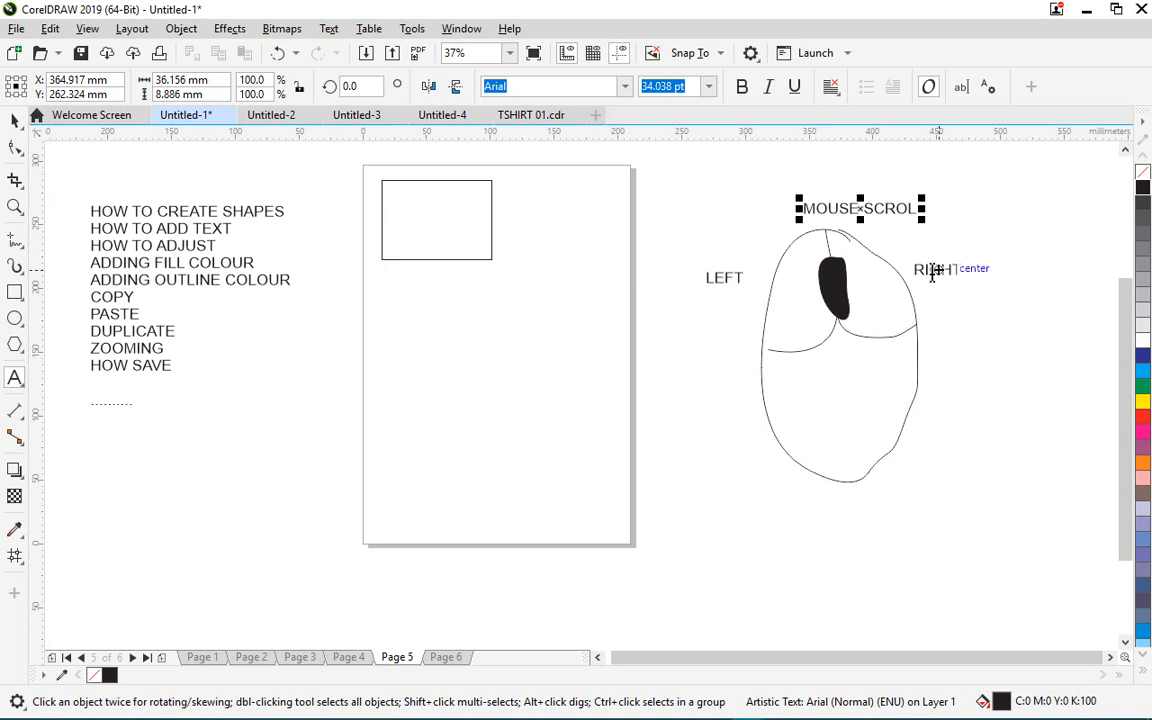
{"action": "left_click", "coordinate": [907, 207]}
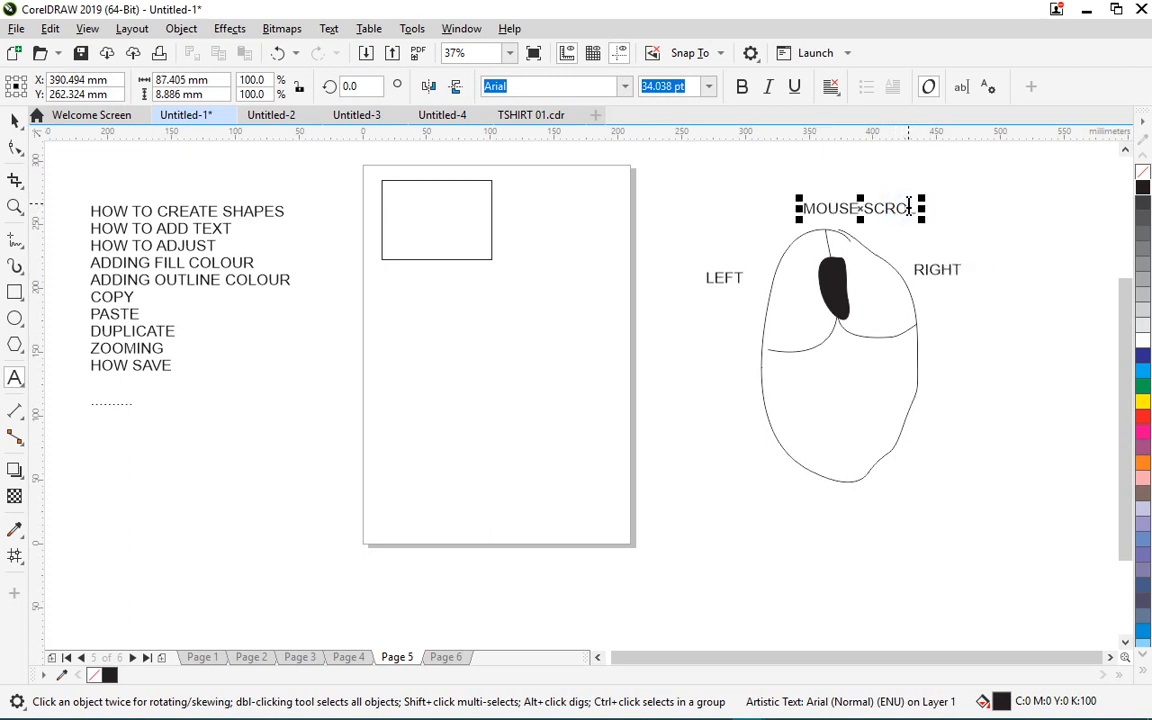
{"action": "type", "text": "LL"}
{"action": "key", "text": "ctrl+space"}
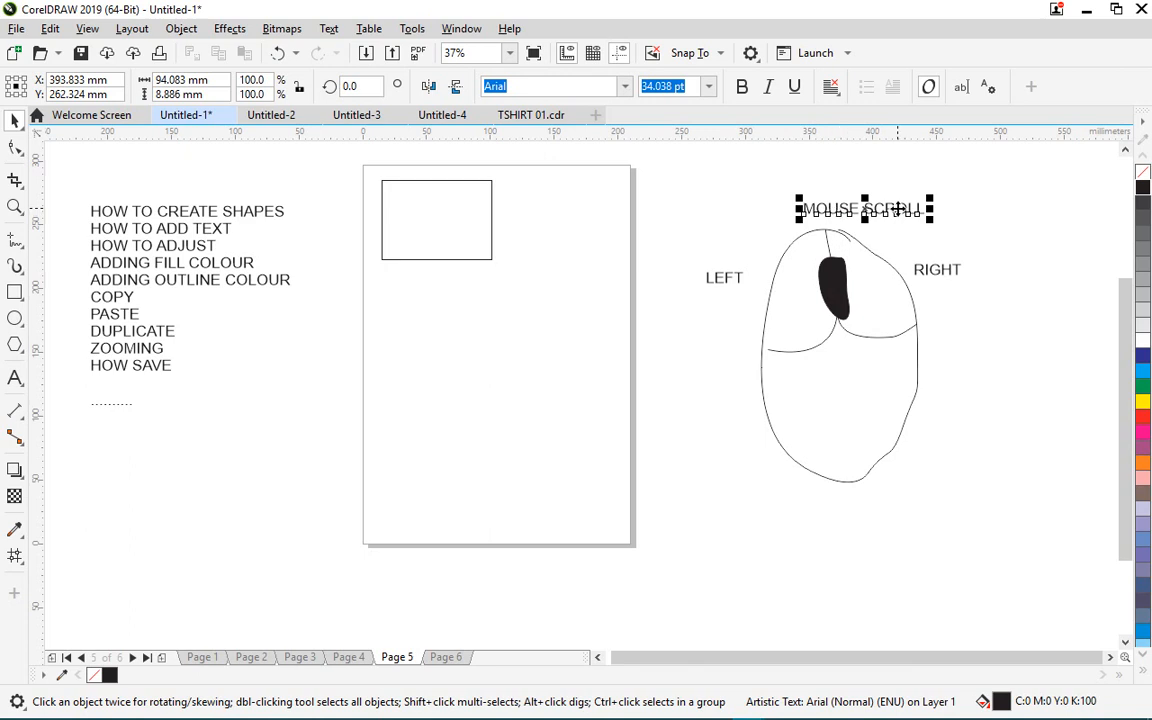
- Change the label above the mouse sketch to read "MOUSE WHEEL"
{"action": "double_click", "coordinate": [874, 207]}
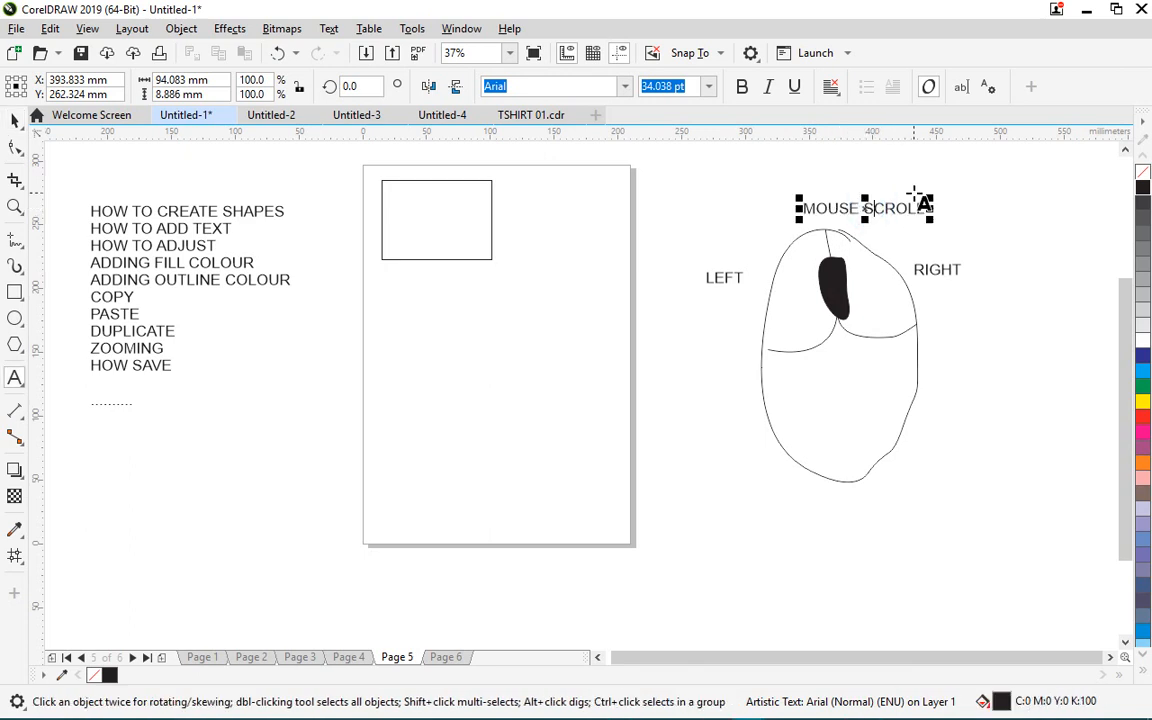
{"action": "type", "text": "WHELL"}
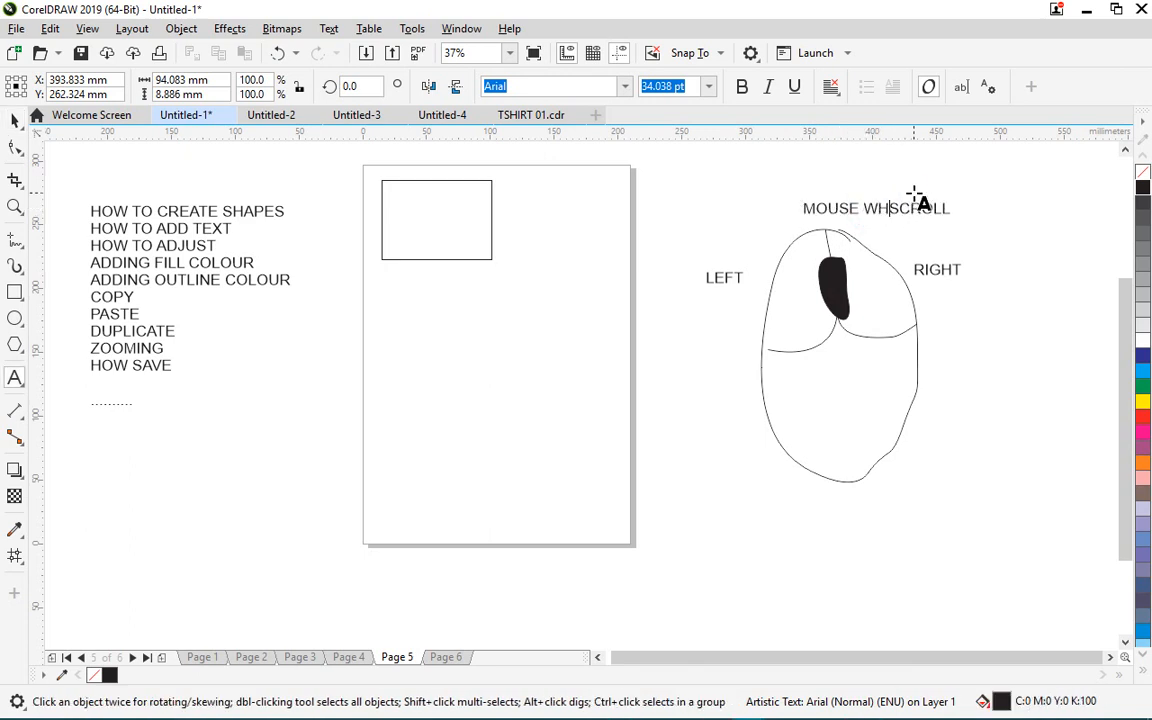
{"action": "key", "text": "Delete"}
{"action": "key", "text": "Delete"}
{"action": "key", "text": "Delete"}
{"action": "key", "text": "Delete"}
{"action": "key", "text": "Delete"}
{"action": "key", "text": "Delete"}
{"action": "left_click", "coordinate": [900, 206]}
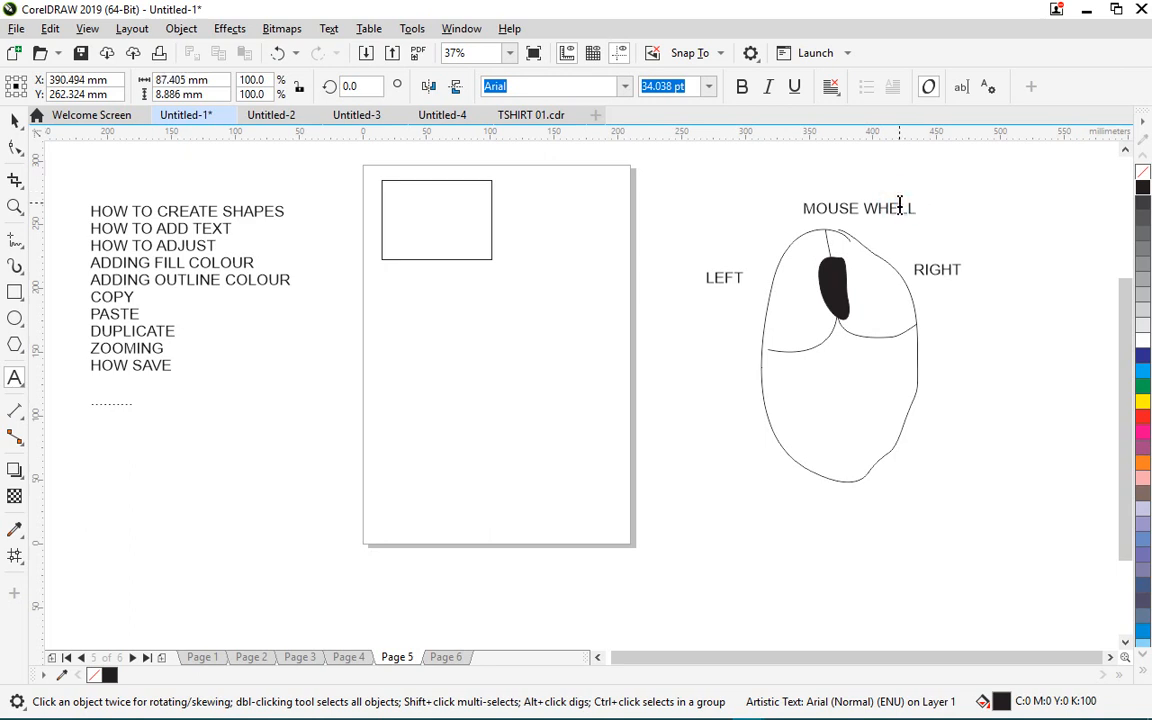
{"action": "type", "text": "E"}
{"action": "key", "text": "ctrl+space"}
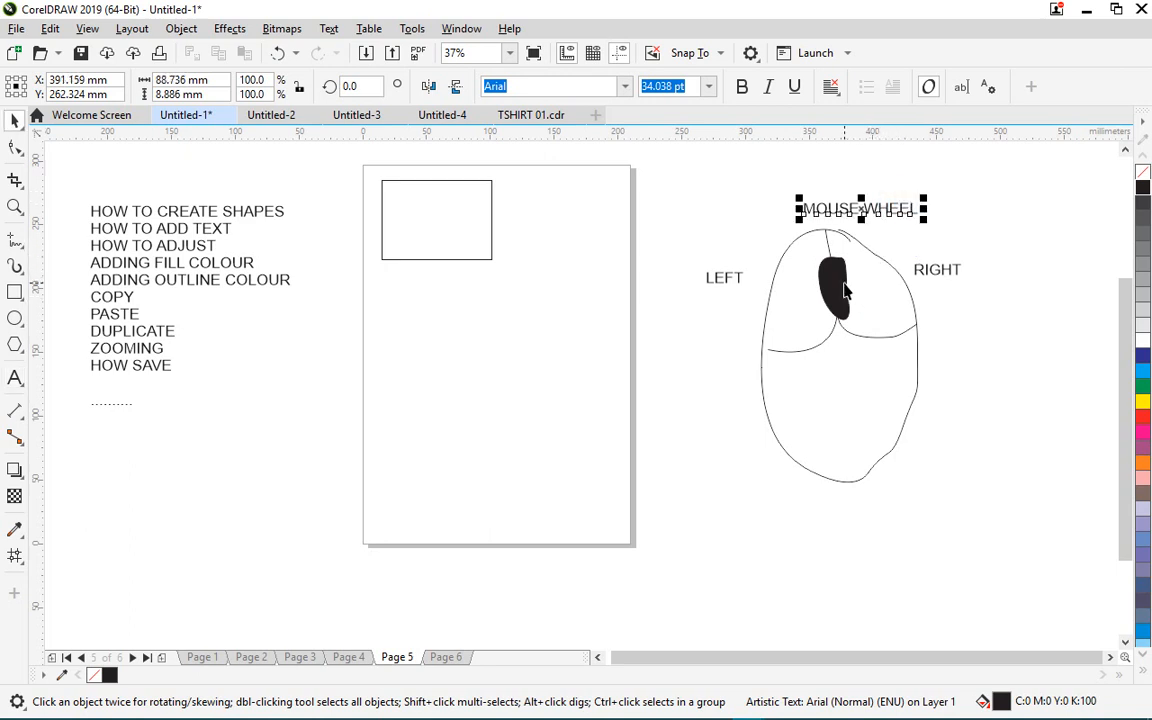
- Move the "LEFT" label slightly closer to the mouse sketch
{"action": "left_click", "coordinate": [837, 281]}
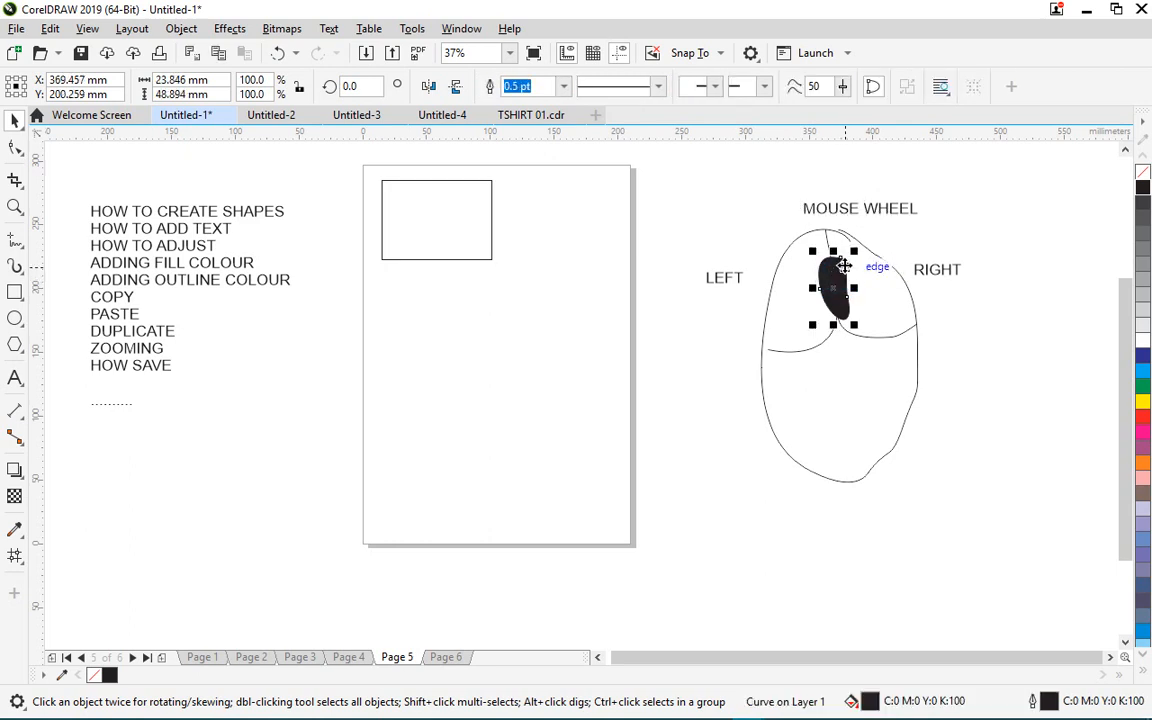
{"action": "scroll", "coordinate": [839, 270], "scroll_direction": "up", "scroll_amount": 2}
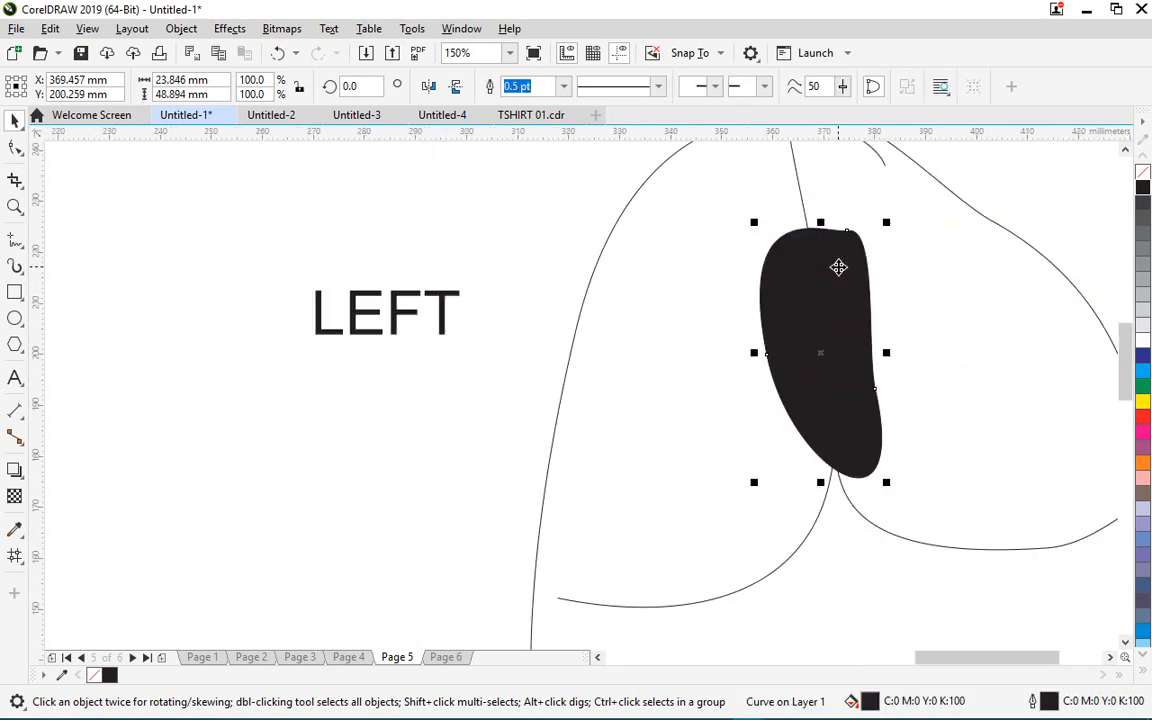
{"action": "scroll", "coordinate": [838, 267], "scroll_direction": "up", "scroll_amount": 1}
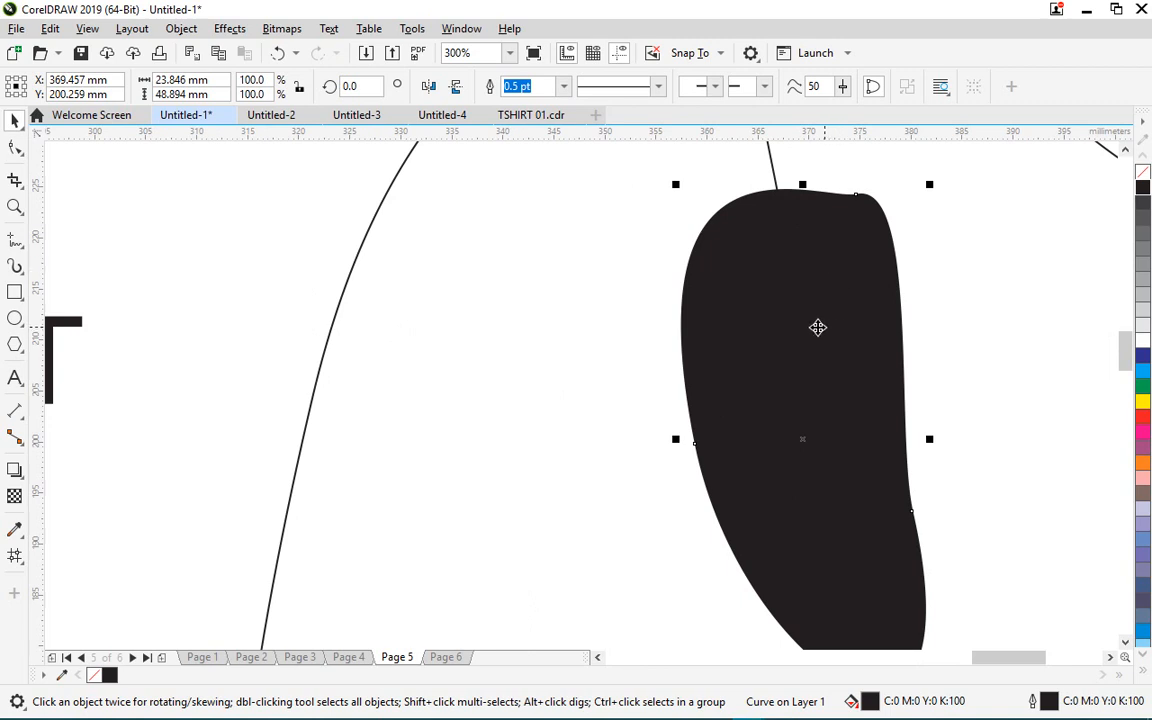
{"action": "scroll", "coordinate": [777, 303], "scroll_direction": "down", "scroll_amount": 2}
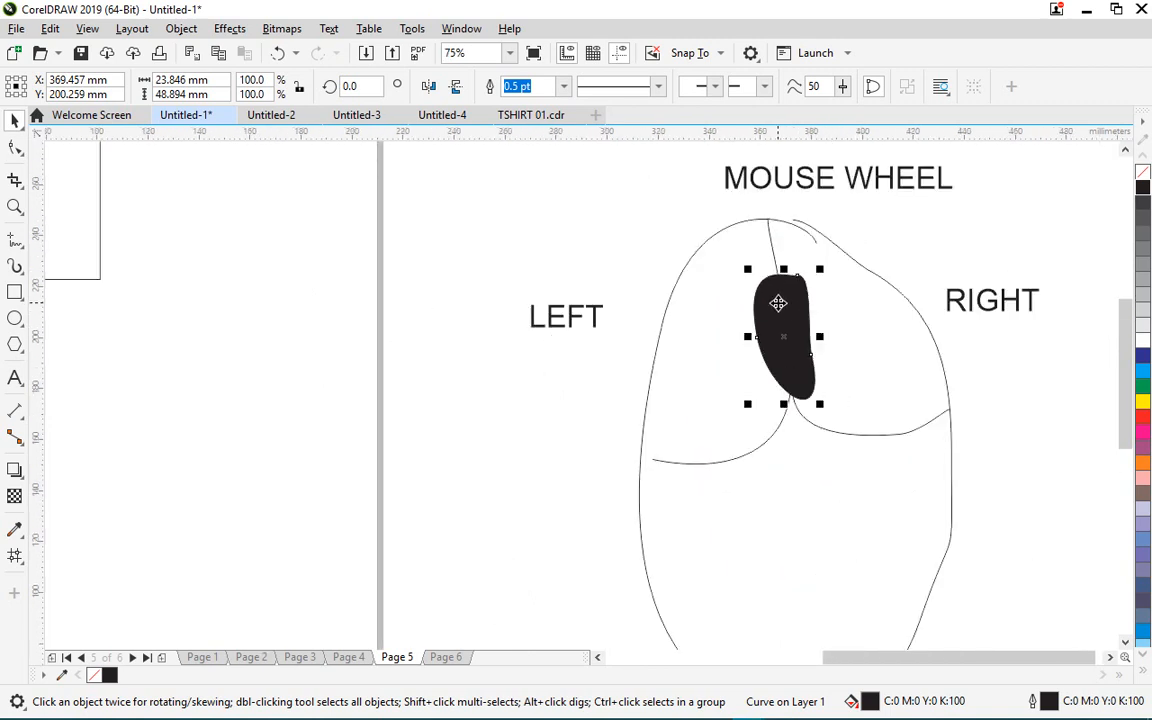
{"action": "scroll", "coordinate": [778, 303], "scroll_direction": "down", "scroll_amount": 1}
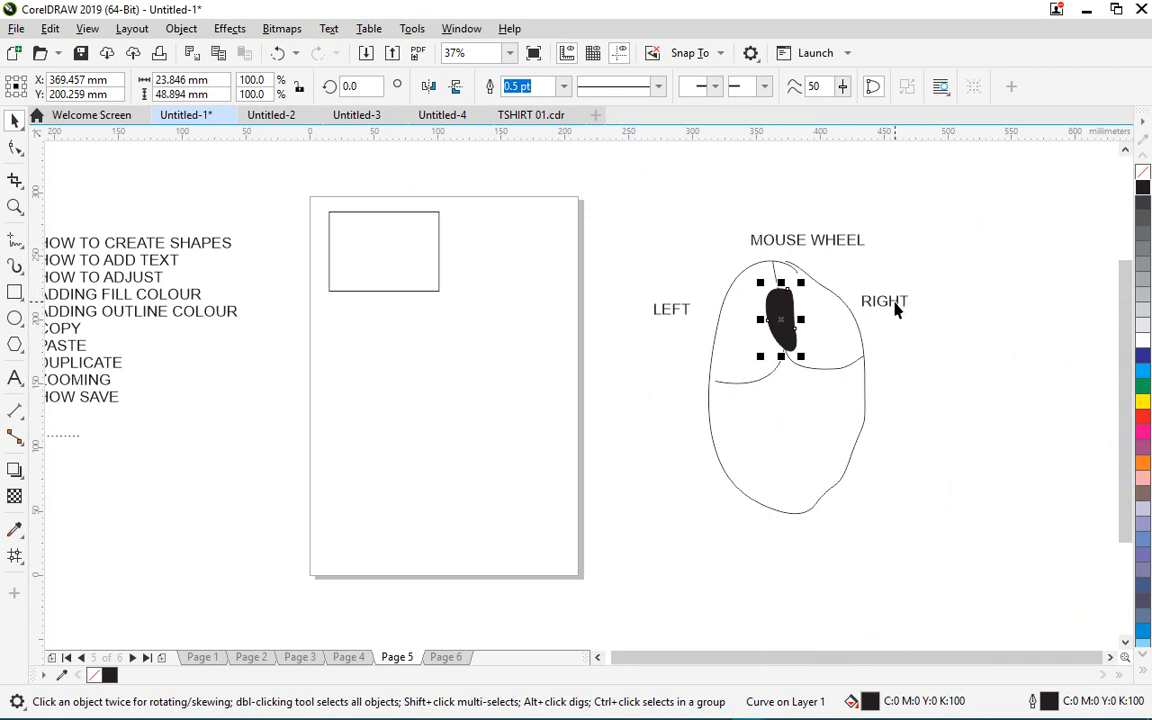
{"action": "left_click", "coordinate": [672, 313]}
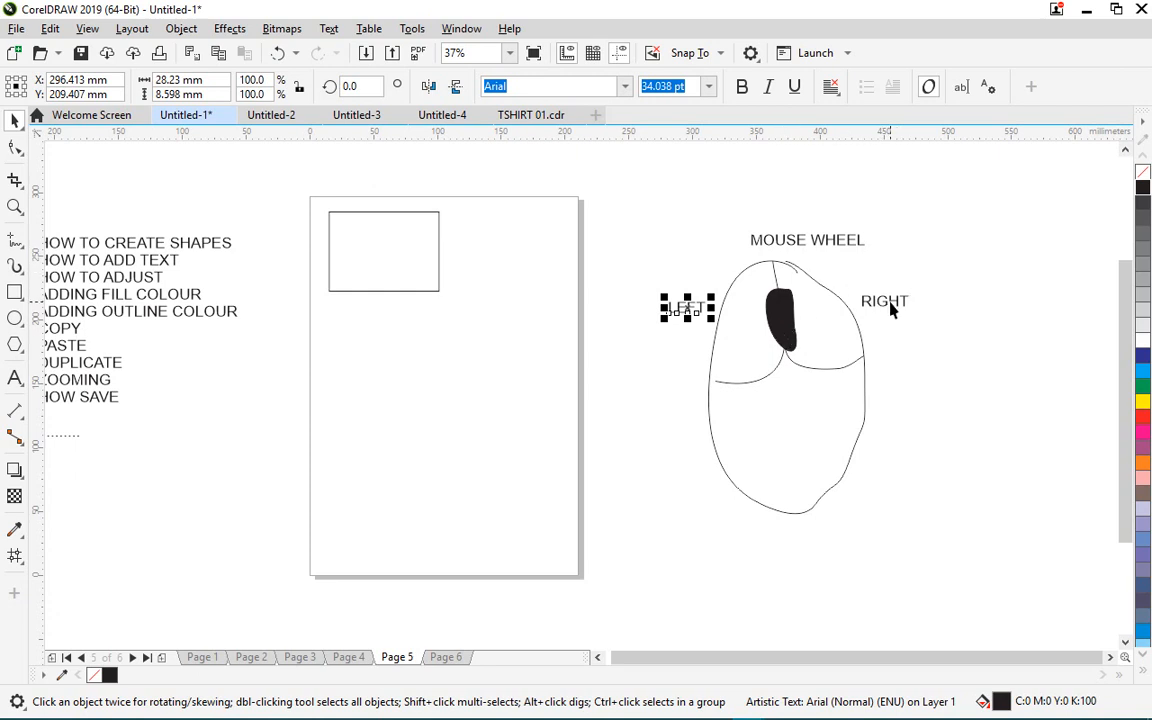
- Delete the whole mouse sketch together with its labels
{"action": "scroll", "coordinate": [780, 265], "scroll_direction": "down", "scroll_amount": 2}
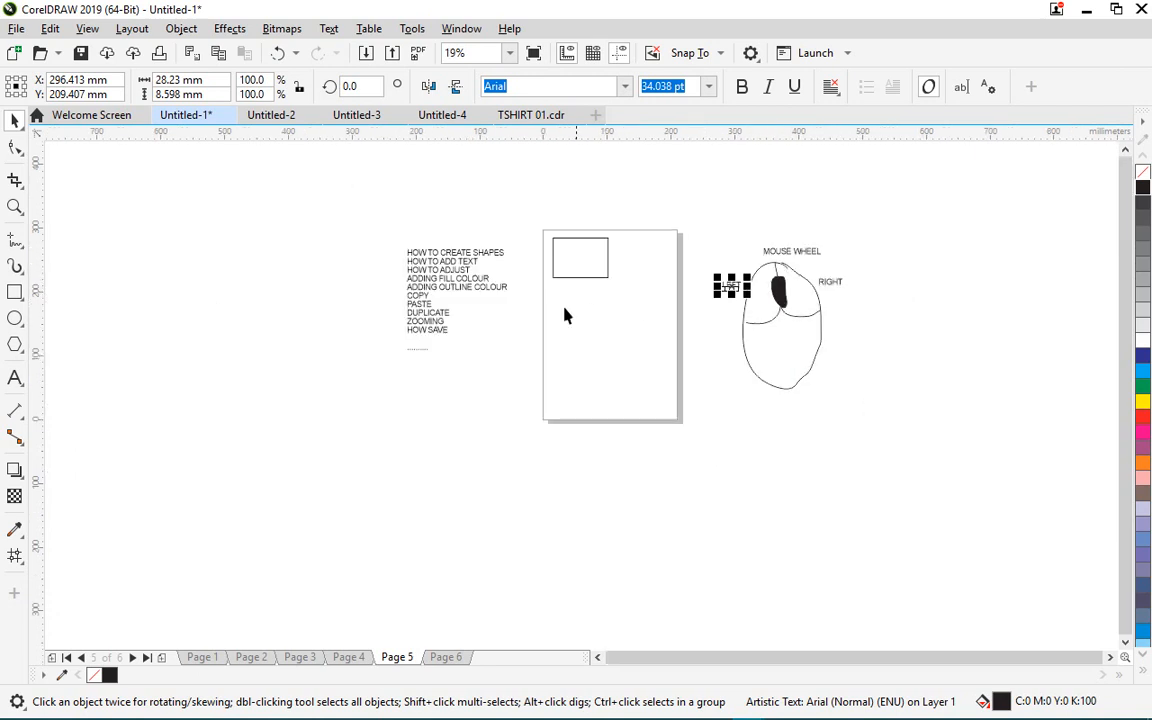
{"action": "left_click_drag", "start_coordinate": [700, 218], "coordinate": [915, 420]}
{"action": "key", "text": "Delete"}
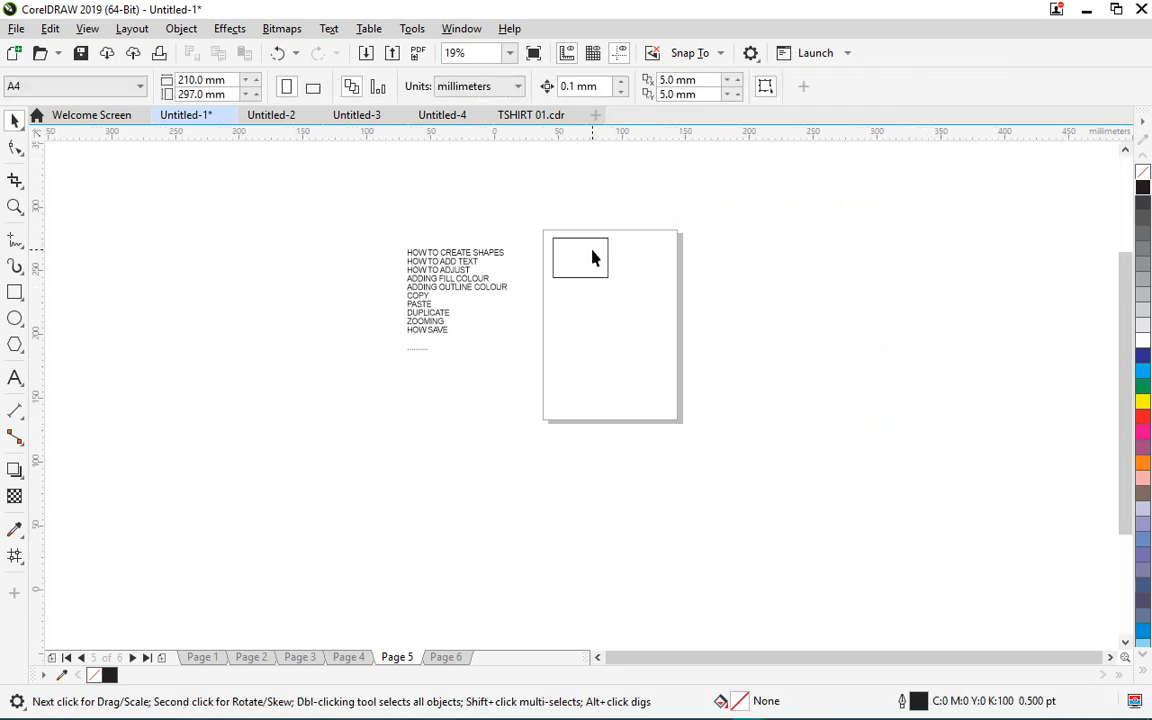
- Draw a nearly circular ellipse about 83 mm wide and 81 mm high beside the rectangle, near the page's upper-right corner
{"action": "scroll", "coordinate": [594, 257], "scroll_direction": "up", "scroll_amount": 2}
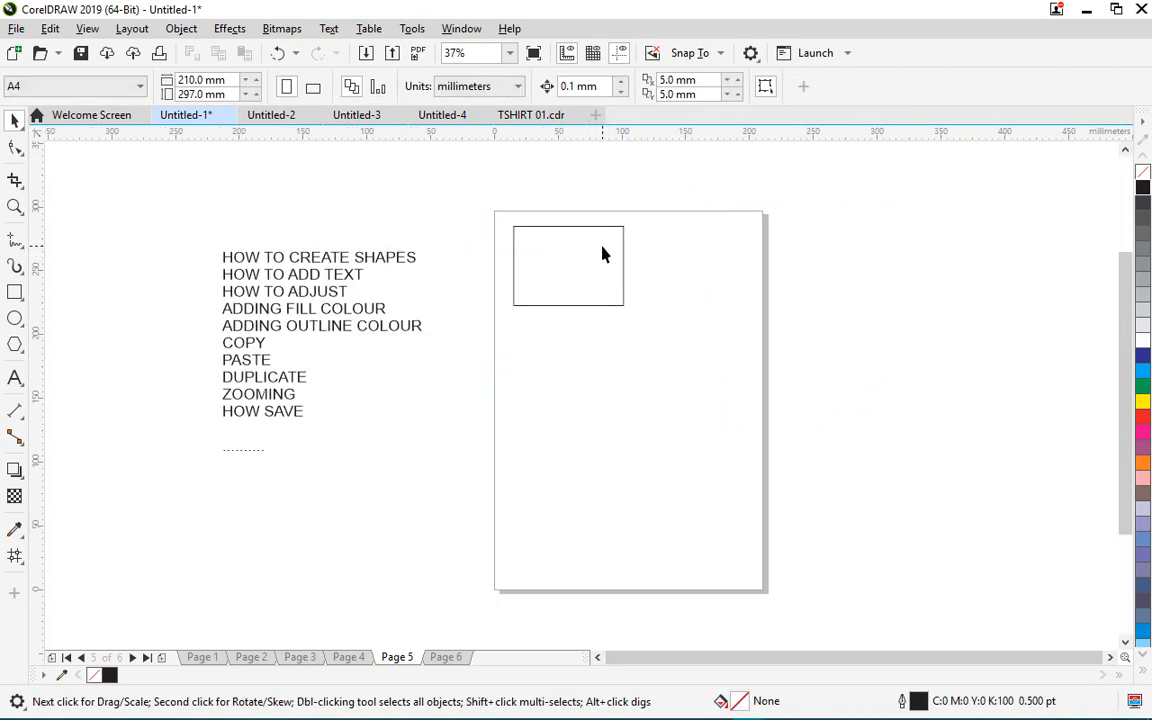
{"action": "left_click", "coordinate": [15, 319]}
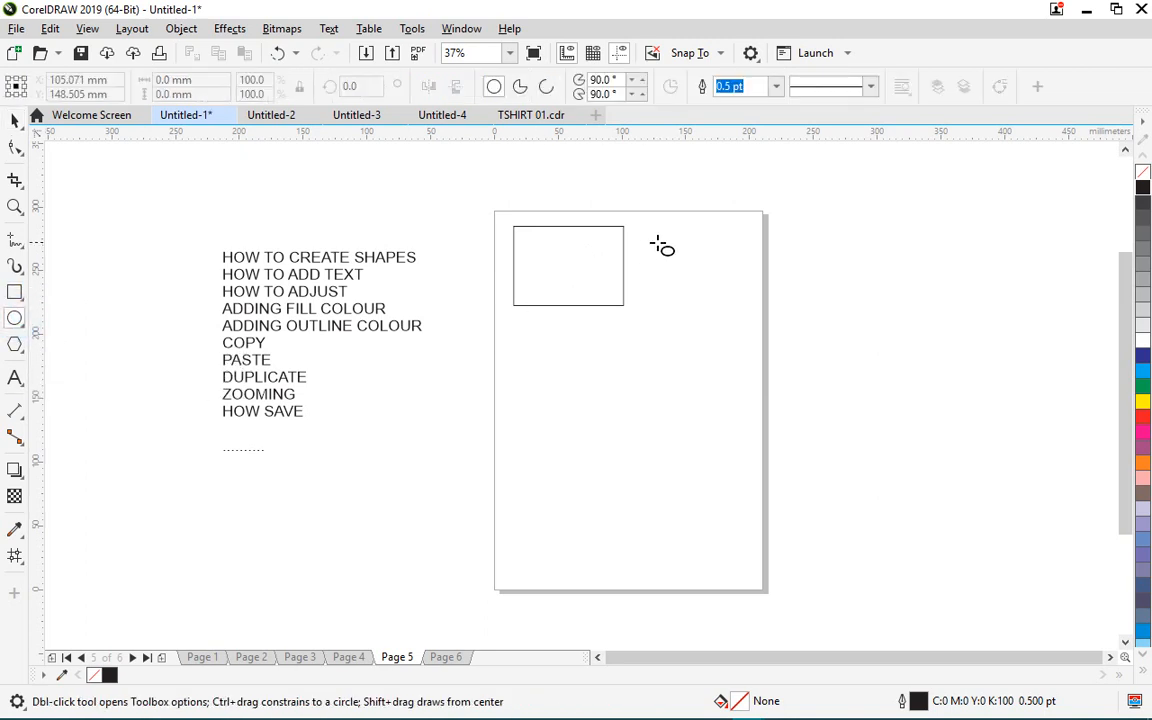
{"action": "left_click_drag", "start_coordinate": [638, 231], "coordinate": [748, 337]}
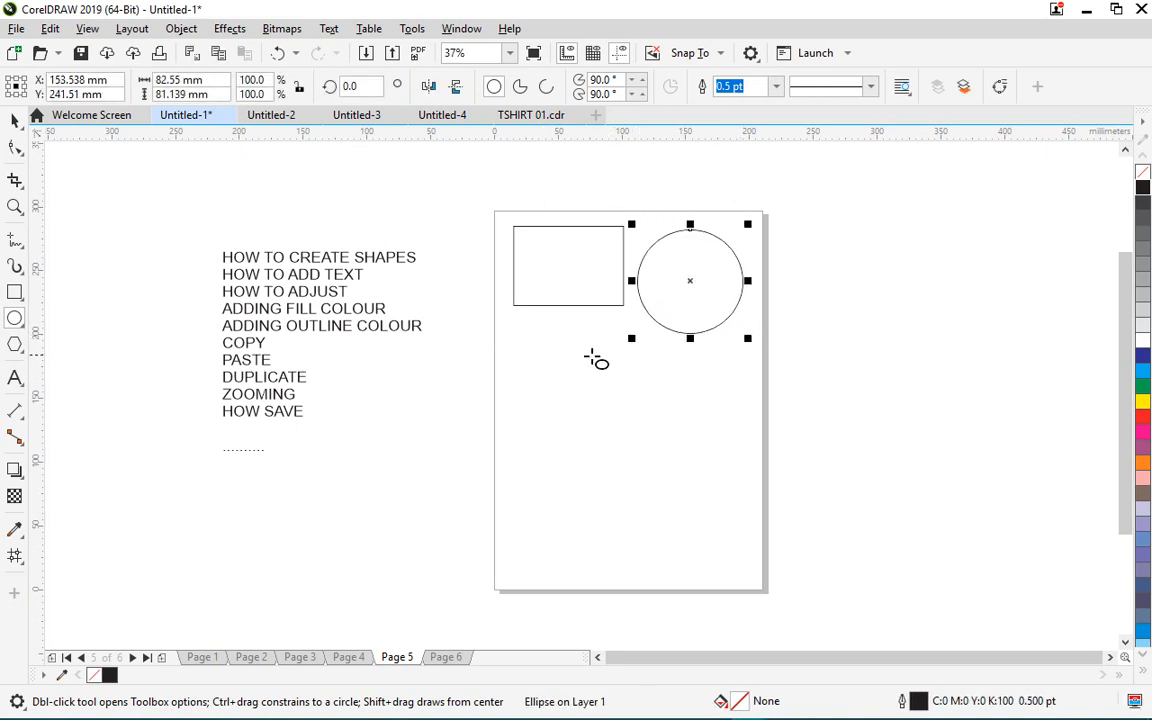
- Draw a perfect circle about 50 mm across below the rectangle and a perfect square about 61 mm wide to its right
{"action": "mouse_move", "coordinate": [516, 330]}
{"action": "left_mouse_down"}
{"action": "mouse_move", "coordinate": [596, 401]}
{"action": "mouse_move", "coordinate": [651, 421]}
{"action": "mouse_move", "coordinate": [625, 419]}
{"action": "mouse_move", "coordinate": [604, 380]}
{"action": "mouse_move", "coordinate": [614, 391]}
{"action": "mouse_move", "coordinate": [592, 381]}
{"action": "mouse_move", "coordinate": [725, 465]}
{"action": "mouse_move", "coordinate": [589, 375]}
{"action": "mouse_move", "coordinate": [617, 386]}
{"action": "mouse_move", "coordinate": [573, 350]}
{"action": "mouse_move", "coordinate": [583, 356]}
{"action": "left_mouse_up"}
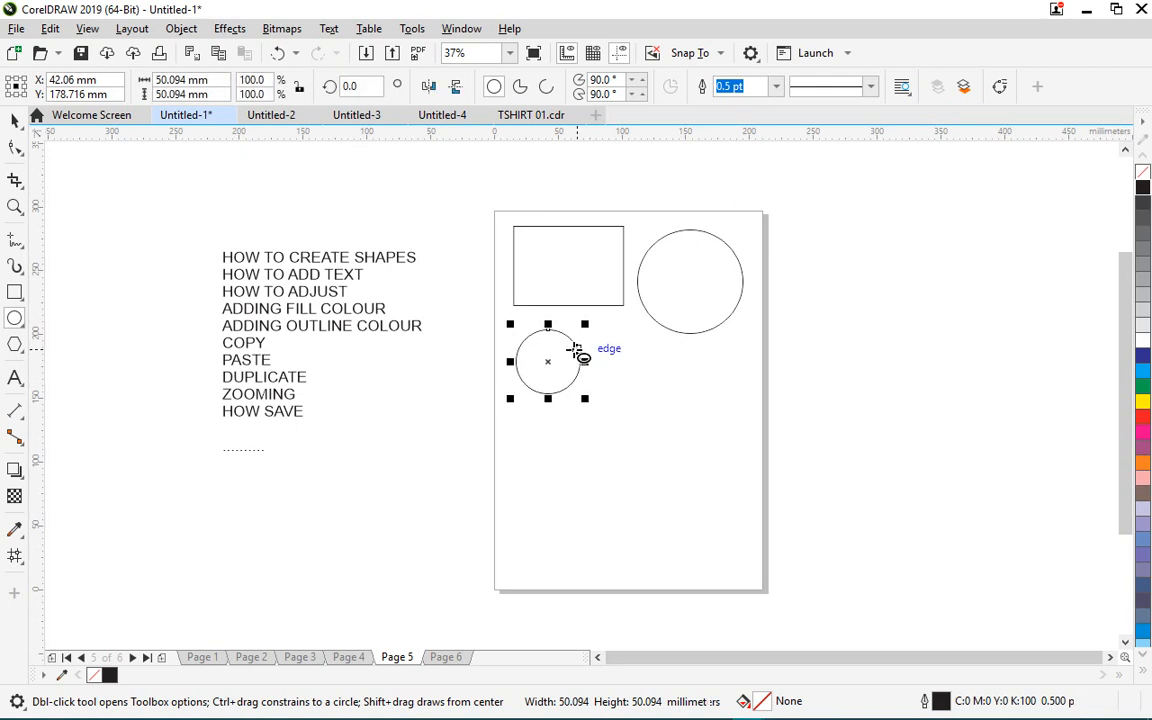
{"action": "left_click", "coordinate": [15, 292]}
{"action": "mouse_move", "coordinate": [620, 364]}
{"action": "left_mouse_down"}
{"action": "mouse_move", "coordinate": [720, 463]}
{"action": "mouse_move", "coordinate": [689, 415]}
{"action": "mouse_move", "coordinate": [756, 470]}
{"action": "mouse_move", "coordinate": [749, 440]}
{"action": "mouse_move", "coordinate": [717, 404]}
{"action": "mouse_move", "coordinate": [757, 470]}
{"action": "mouse_move", "coordinate": [697, 396]}
{"action": "left_mouse_up"}
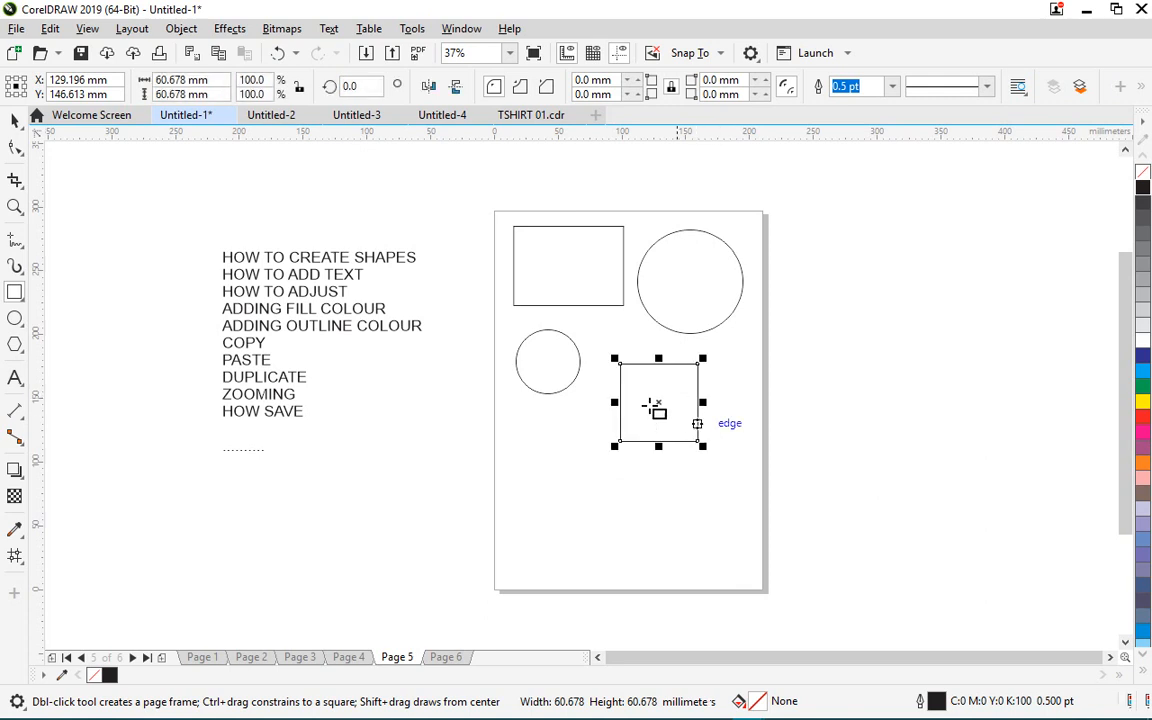
- Move the square beneath the large ellipse and bring the small circle close to the square's left side
{"action": "left_click", "coordinate": [14, 121]}
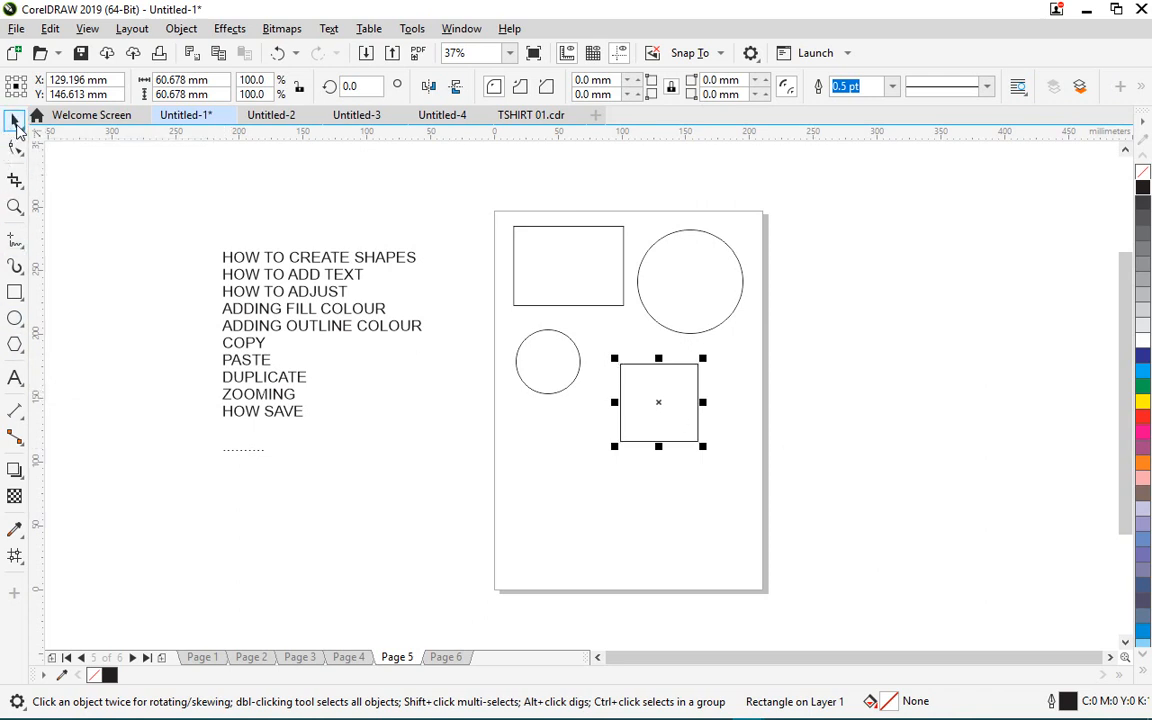
{"action": "left_click_drag", "start_coordinate": [661, 404], "coordinate": [698, 393]}
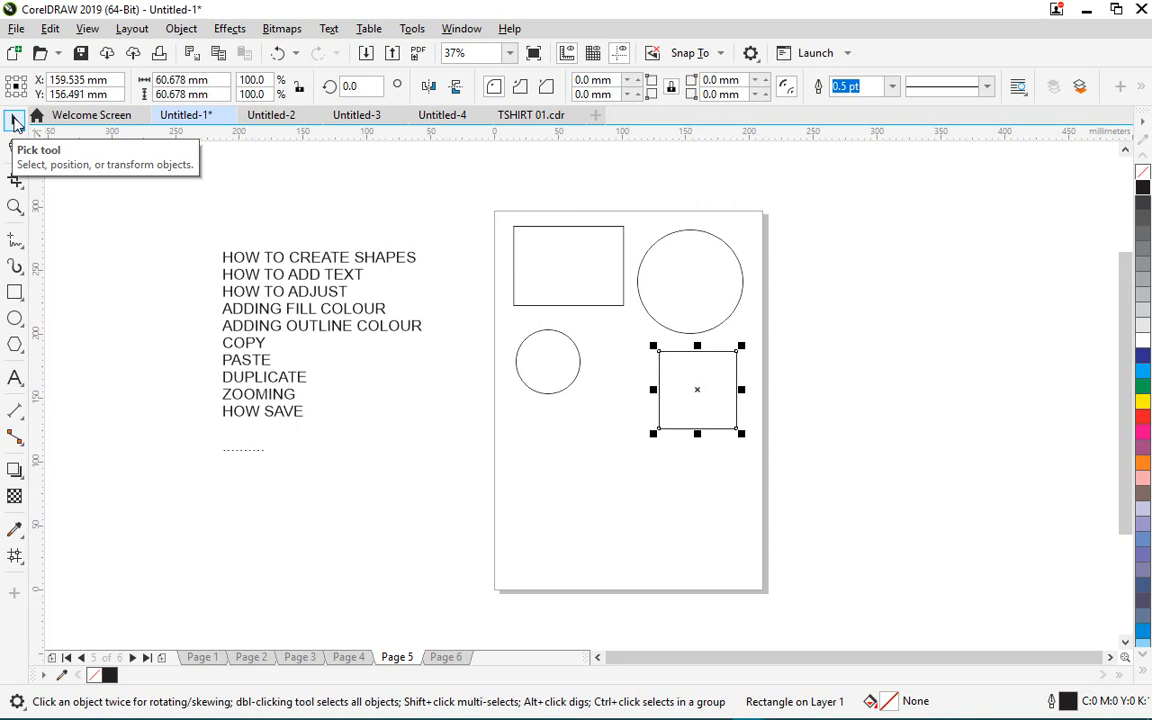
{"action": "left_click", "coordinate": [715, 300]}
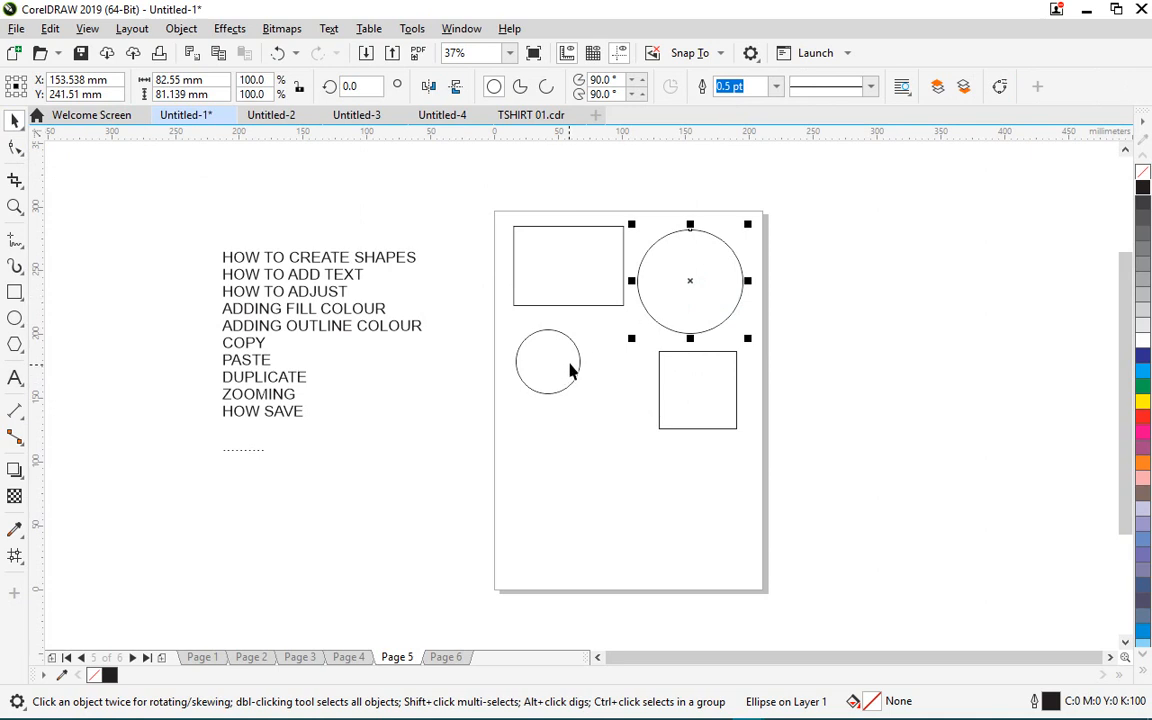
{"action": "left_click_drag", "start_coordinate": [570, 358], "coordinate": [622, 368]}
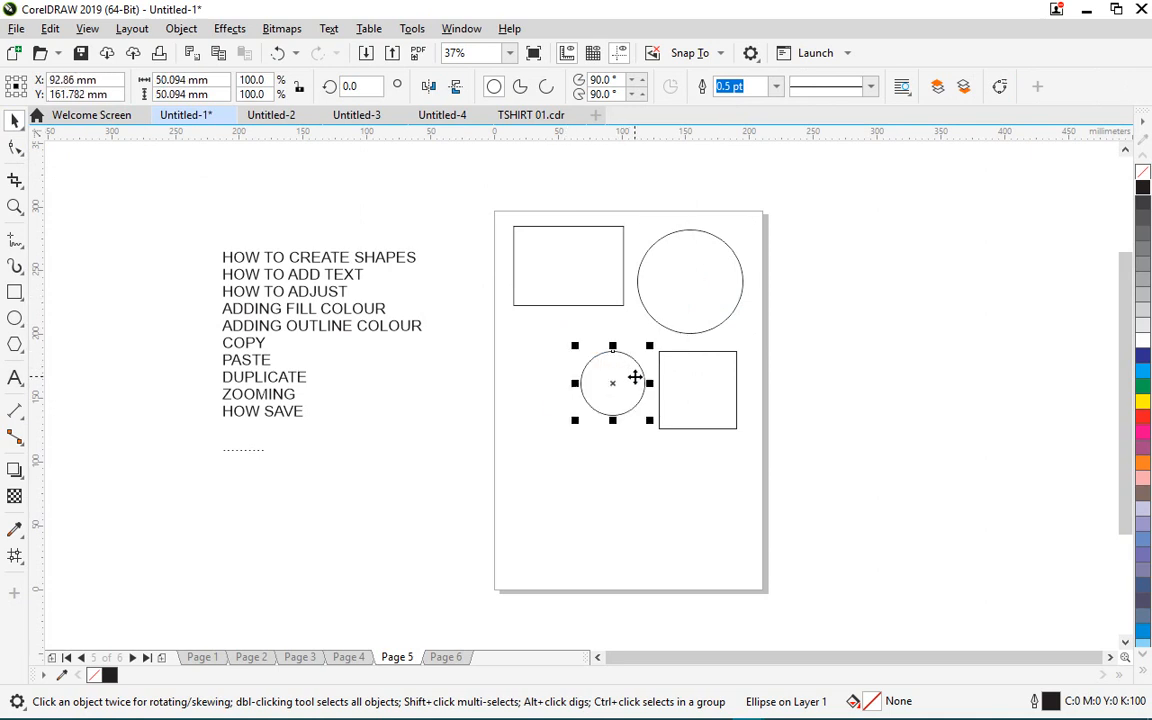
- Shrink the rectangle's height to about 31 mm from its top edge and undo the change
{"action": "left_click", "coordinate": [588, 268]}
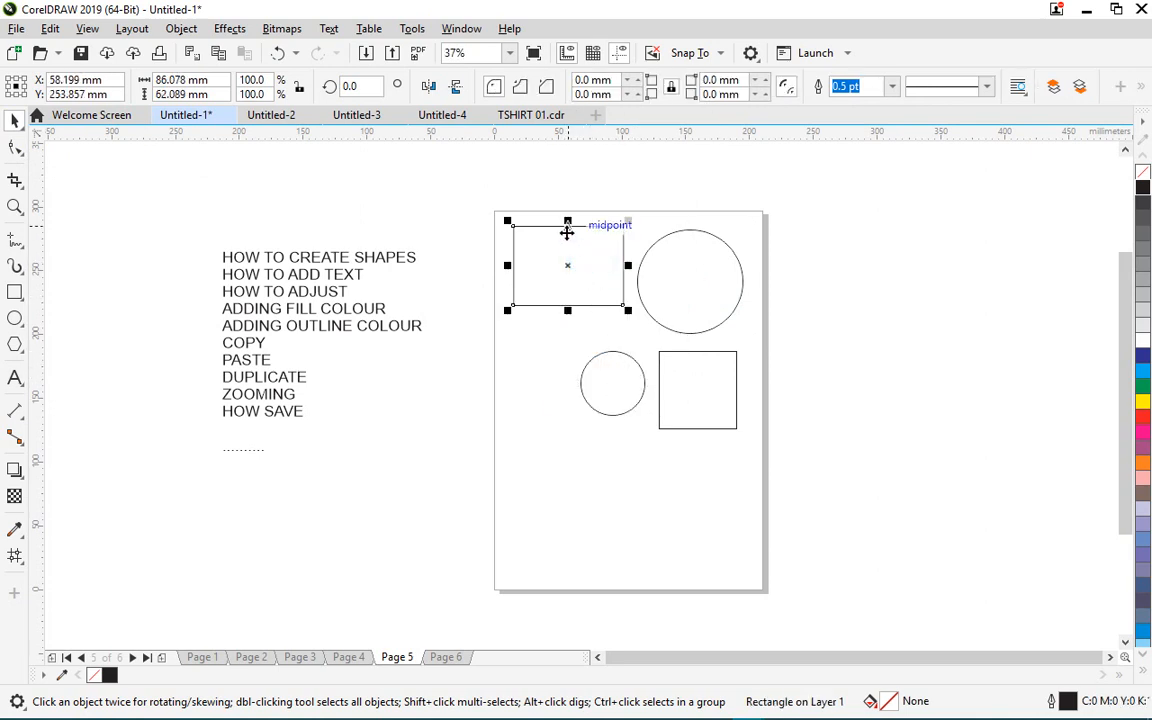
{"action": "left_click_drag", "start_coordinate": [567, 221], "coordinate": [567, 260]}
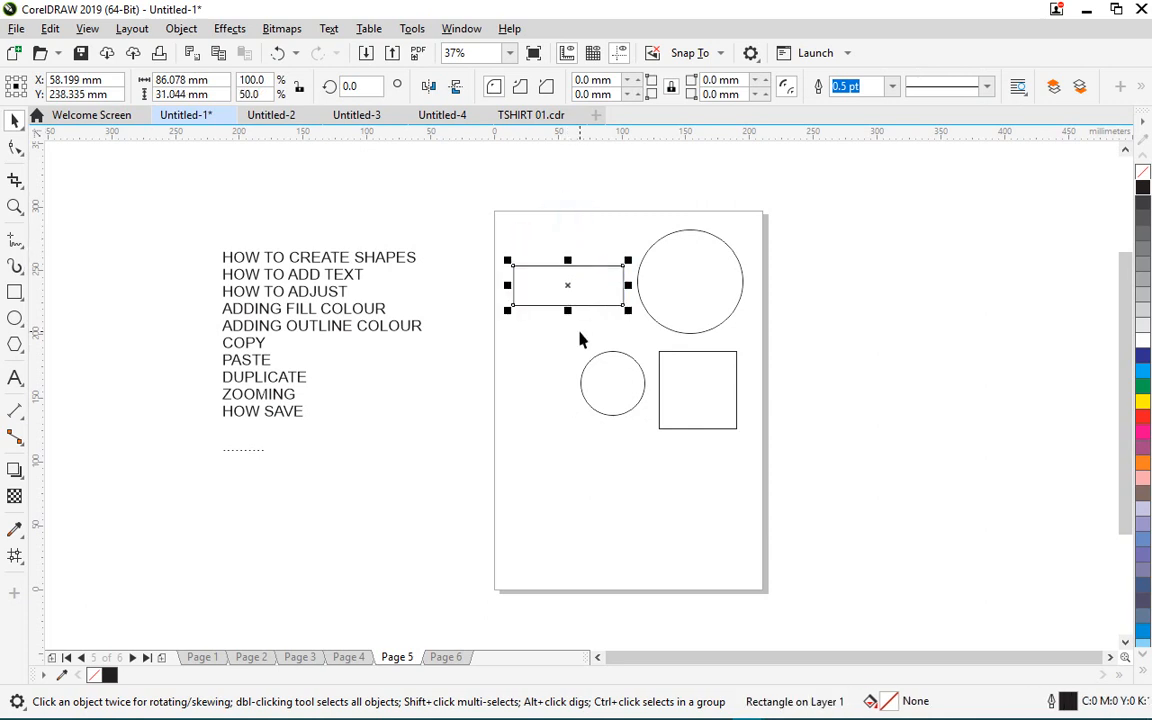
{"action": "key", "text": "ctrl+z"}
- Rearrange the shapes: return the small circle below the rectangle, raise the large ellipse to the page top and shift the square up beneath it
{"action": "left_click_drag", "start_coordinate": [606, 369], "coordinate": [555, 352]}
{"action": "left_click_drag", "start_coordinate": [684, 296], "coordinate": [684, 279]}
{"action": "mouse_move", "coordinate": [676, 357]}
{"action": "left_mouse_down"}
{"action": "mouse_move", "coordinate": [663, 370]}
{"action": "mouse_move", "coordinate": [658, 357]}
{"action": "left_mouse_up"}
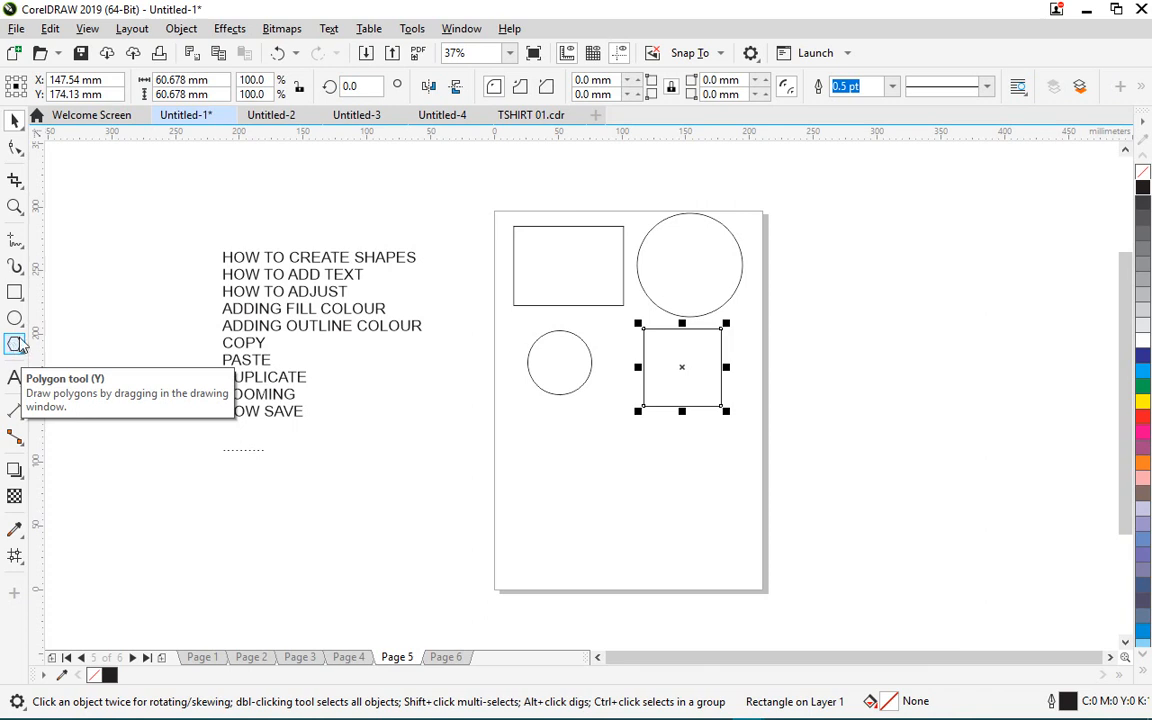
- Draw a five-sided polygon about 66 mm wide and 63 mm high below the small circle
{"action": "left_click", "coordinate": [15, 345]}
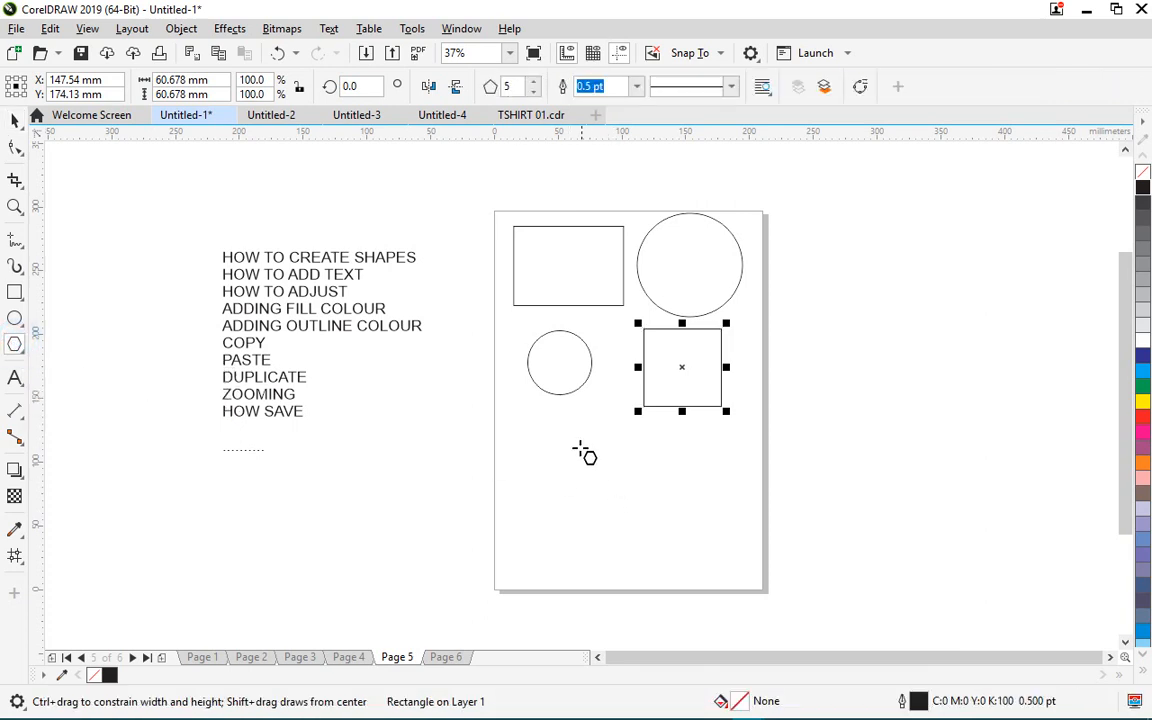
{"action": "left_click_drag", "start_coordinate": [527, 406], "coordinate": [615, 491]}
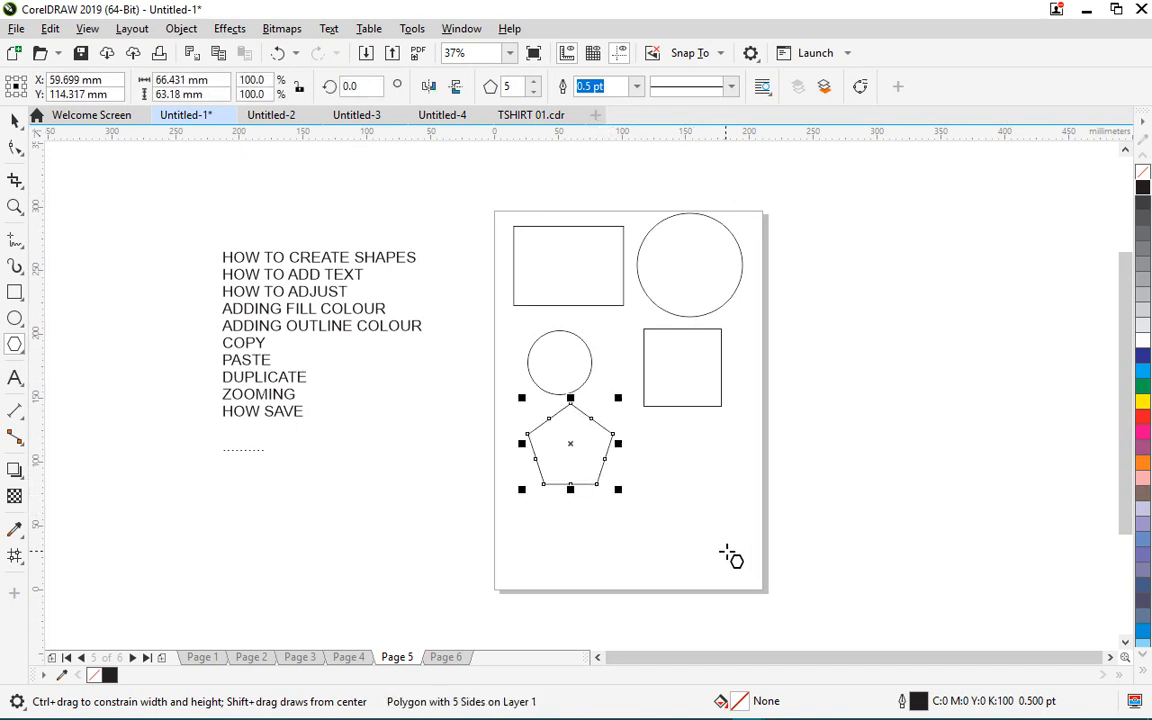
- Examine the tool groups in the toolbox, from Pick and Shape down to Transparency and the fill tools
{"action": "left_click", "coordinate": [15, 343]}
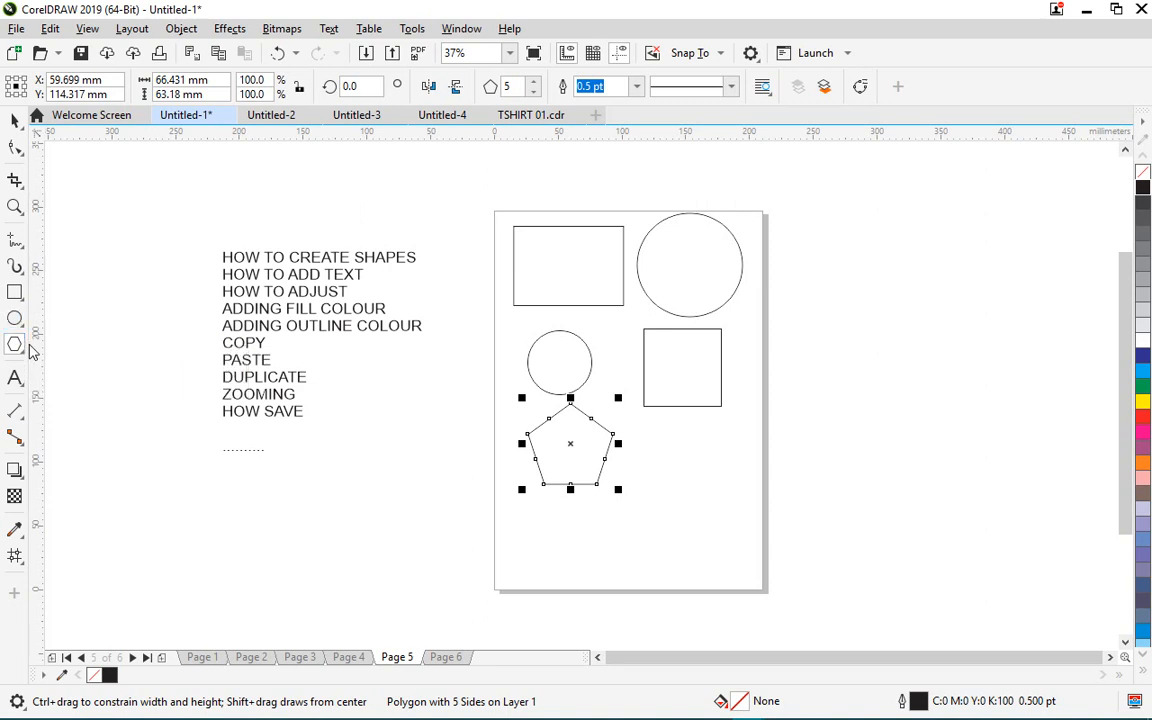
{"action": "left_click", "coordinate": [23, 130]}
{"action": "left_click", "coordinate": [15, 124]}
{"action": "left_click", "coordinate": [15, 124]}
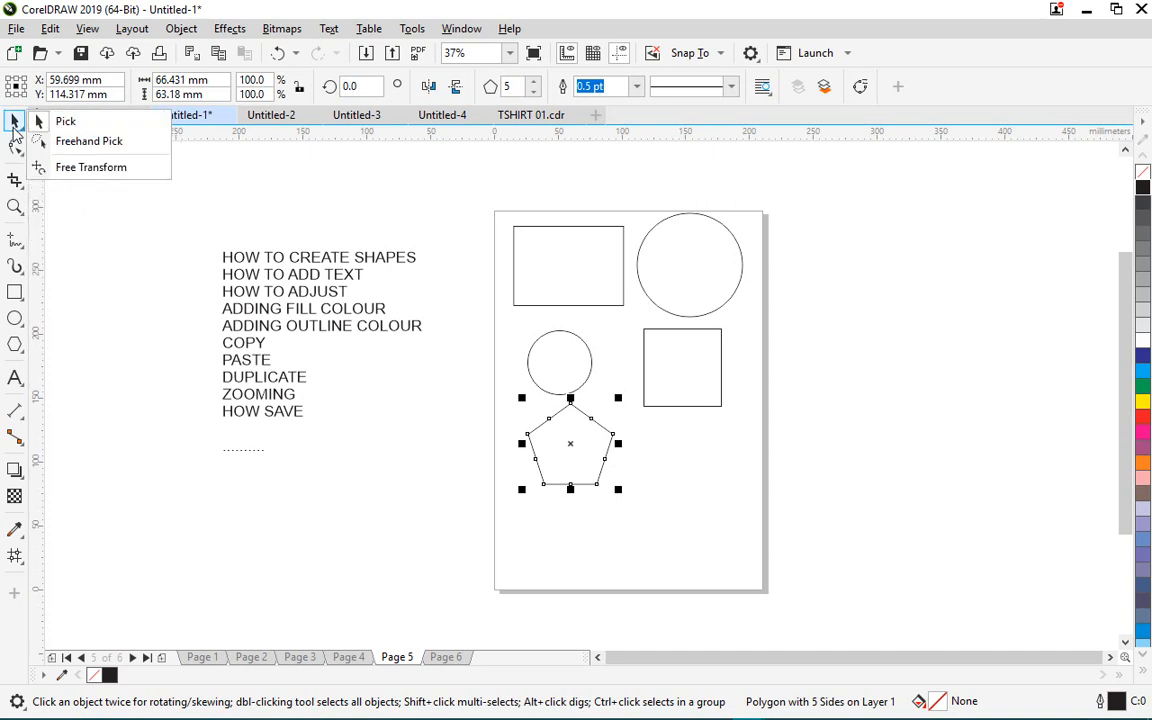
{"action": "left_click", "coordinate": [15, 122]}
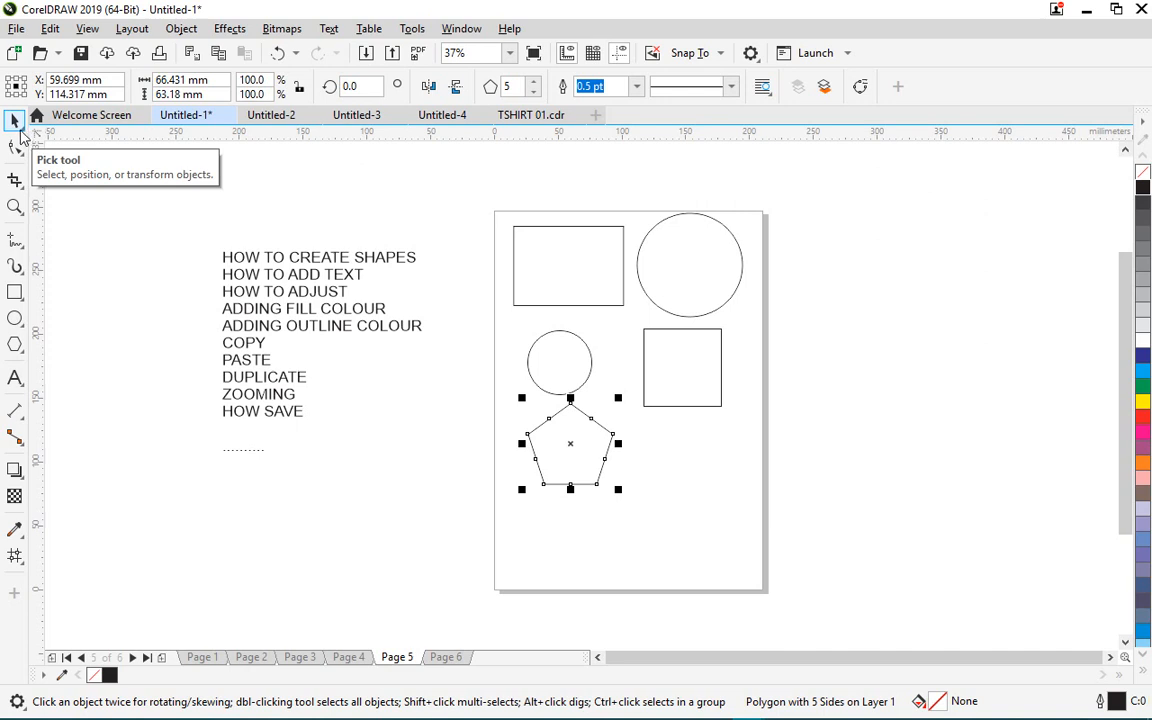
{"action": "left_click", "coordinate": [23, 134]}
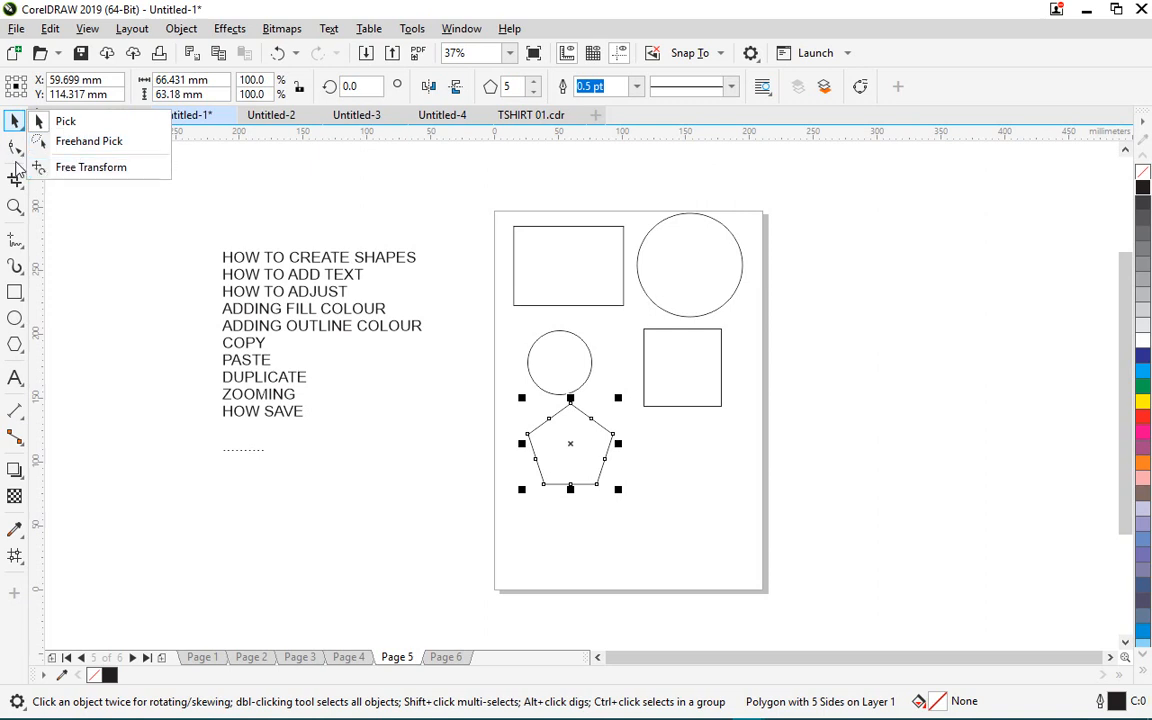
{"action": "left_click", "coordinate": [20, 150]}
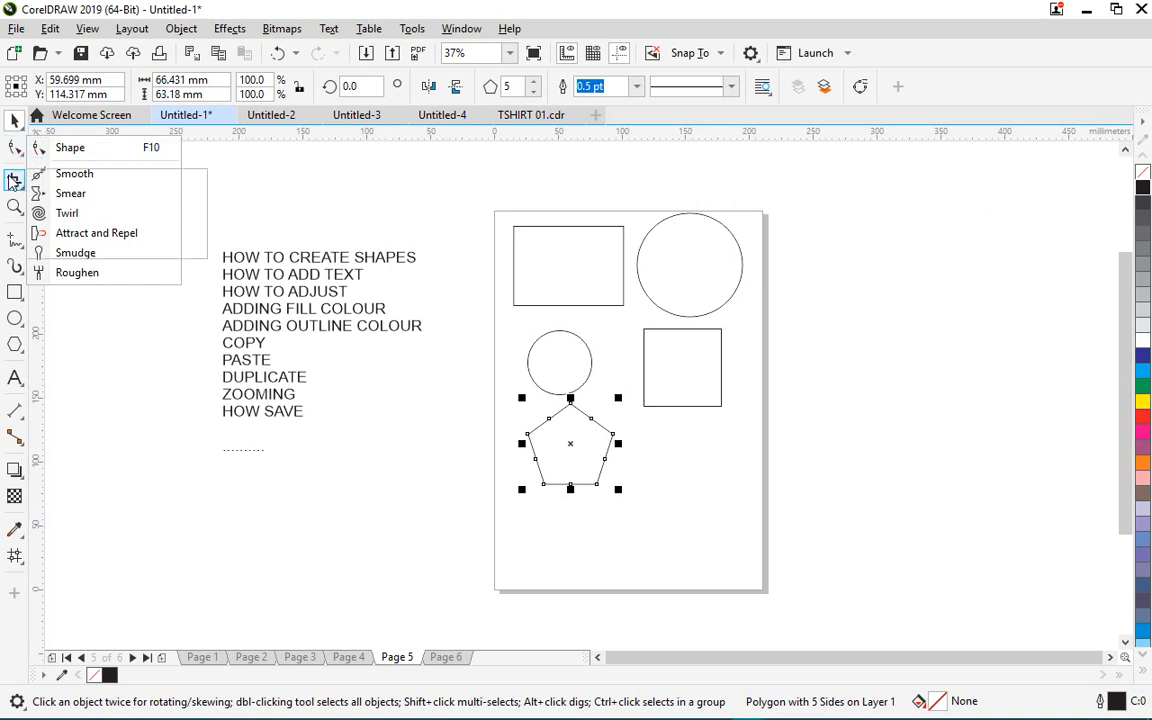
{"action": "mouse_move", "coordinate": [21, 214]}
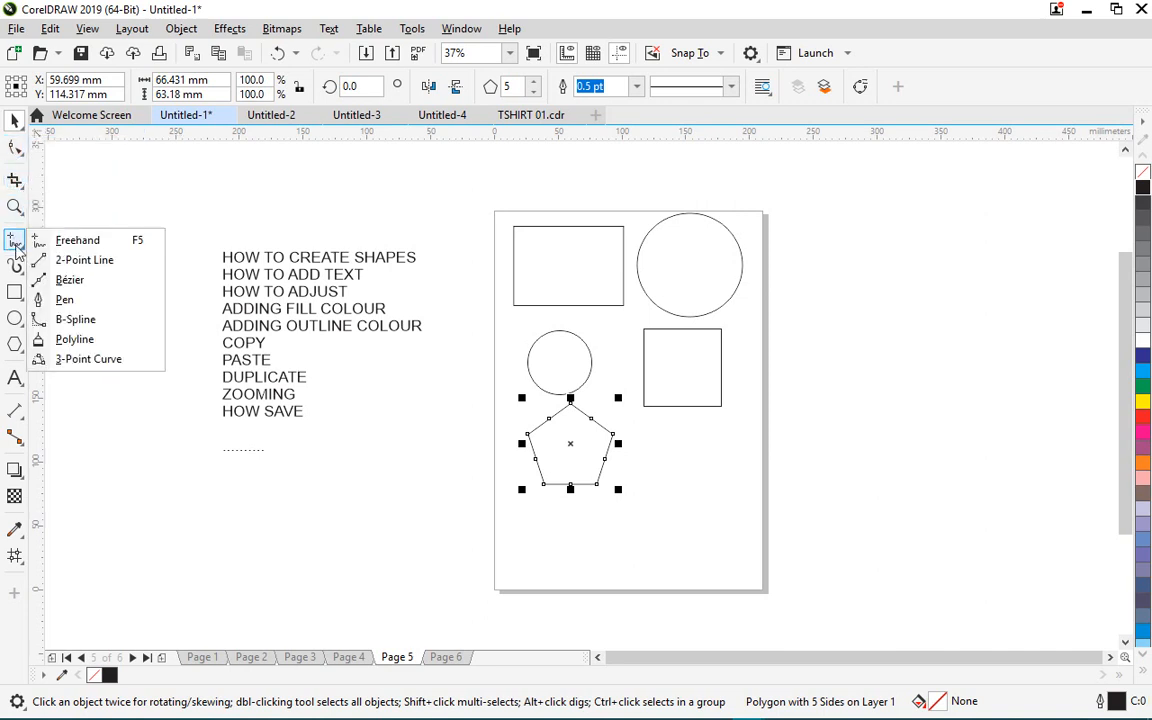
{"action": "mouse_move", "coordinate": [17, 300]}
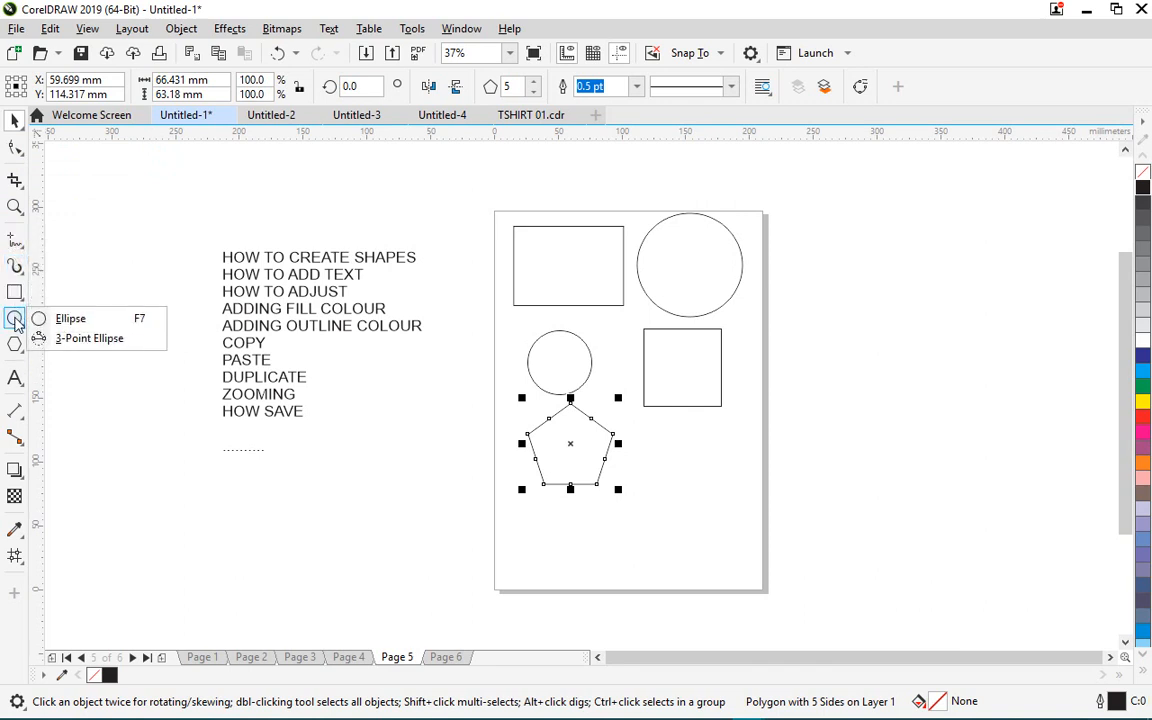
{"action": "mouse_move", "coordinate": [17, 380]}
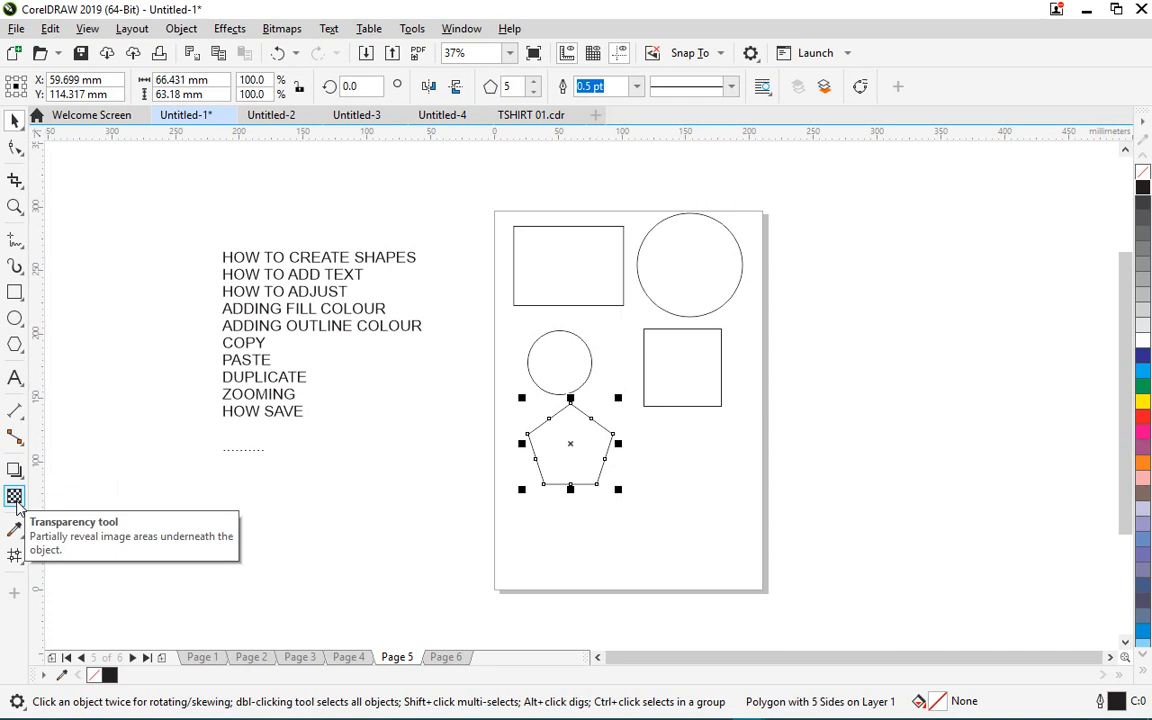
{"action": "mouse_move", "coordinate": [19, 540]}
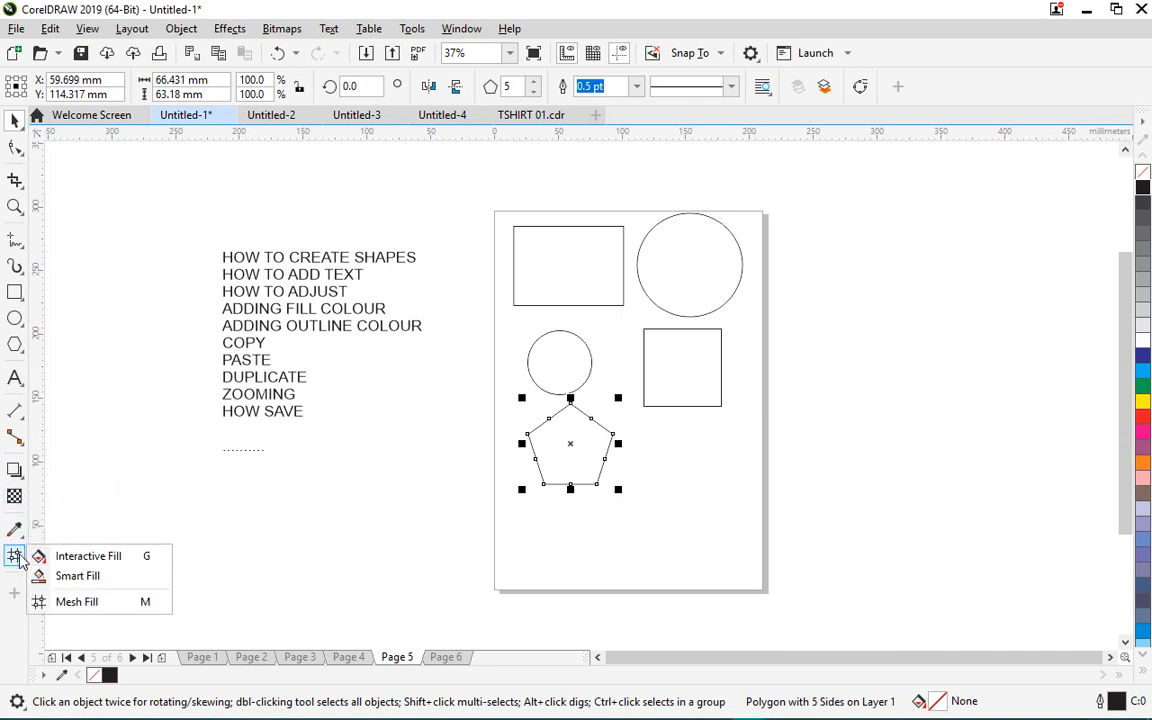
{"action": "mouse_move", "coordinate": [20, 118]}
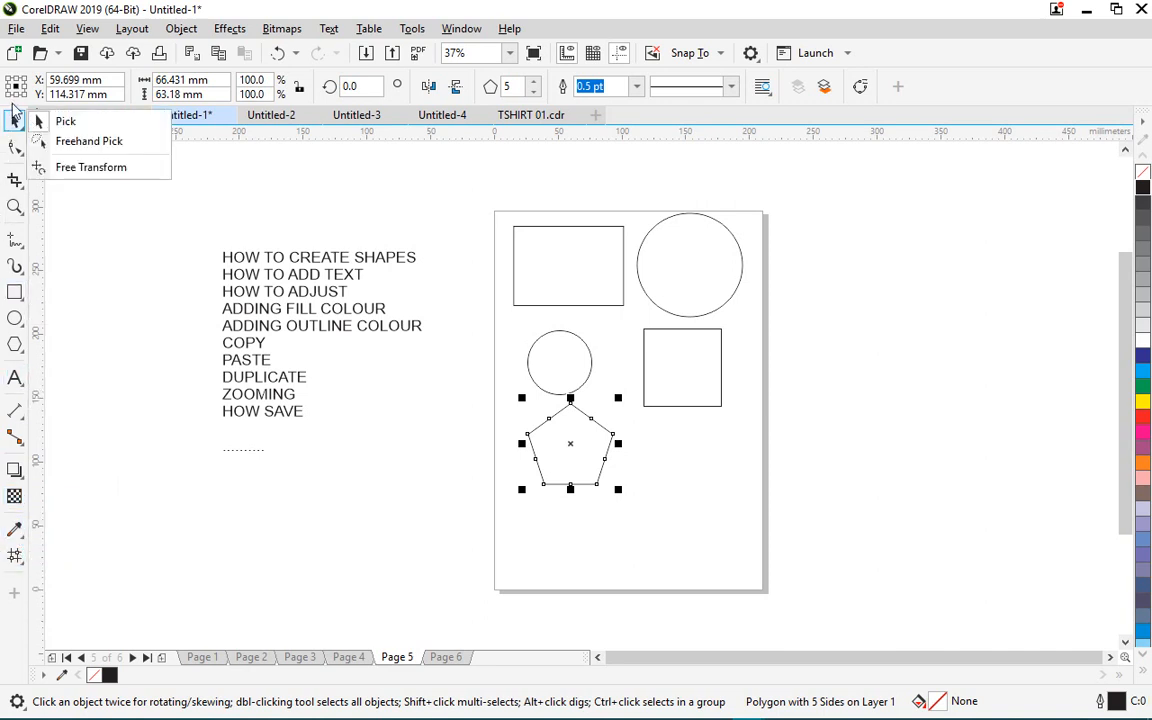
- Draw a five-pointed star about 67 mm wide and 64 mm high beneath the square
{"action": "mouse_move", "coordinate": [19, 345]}
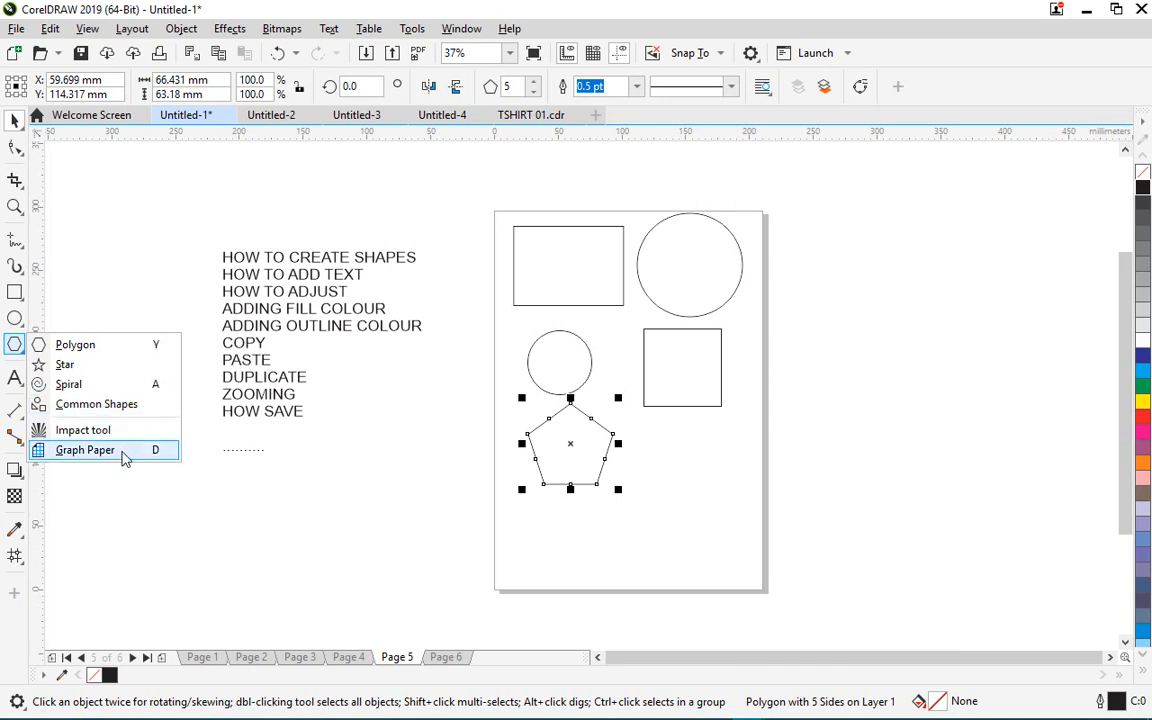
{"action": "left_click", "coordinate": [90, 366]}
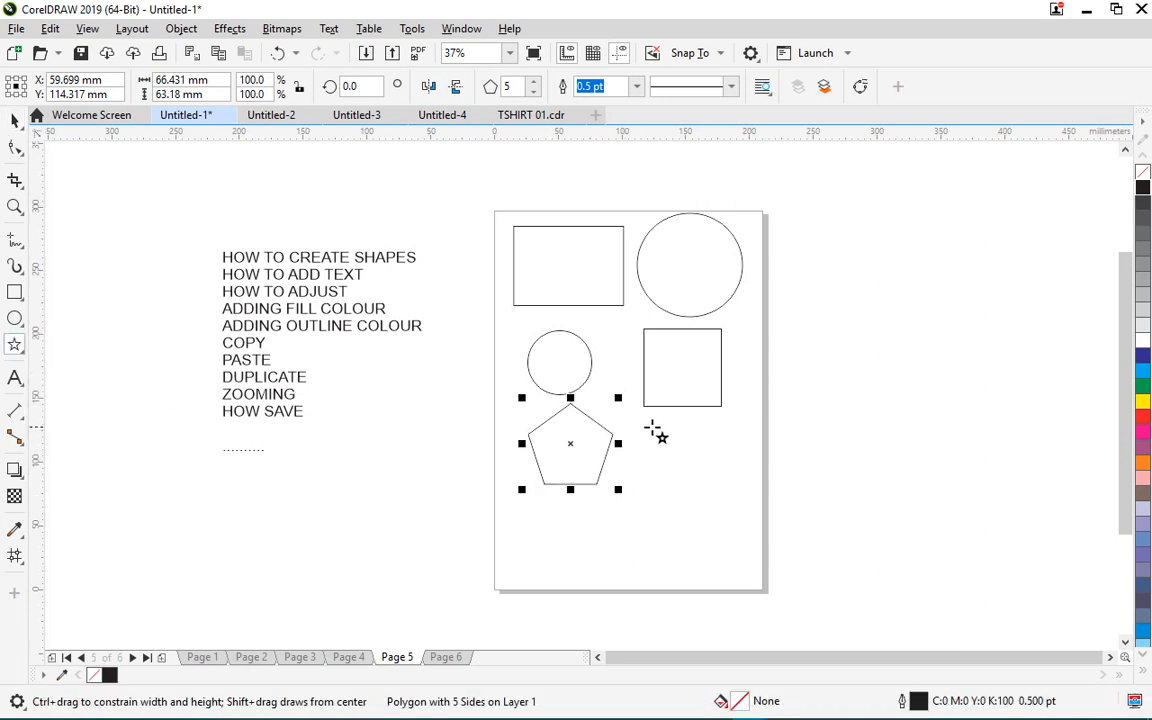
{"action": "mouse_move", "coordinate": [656, 417]}
{"action": "left_mouse_down"}
{"action": "mouse_move", "coordinate": [758, 514]}
{"action": "mouse_move", "coordinate": [746, 501]}
{"action": "left_mouse_up"}
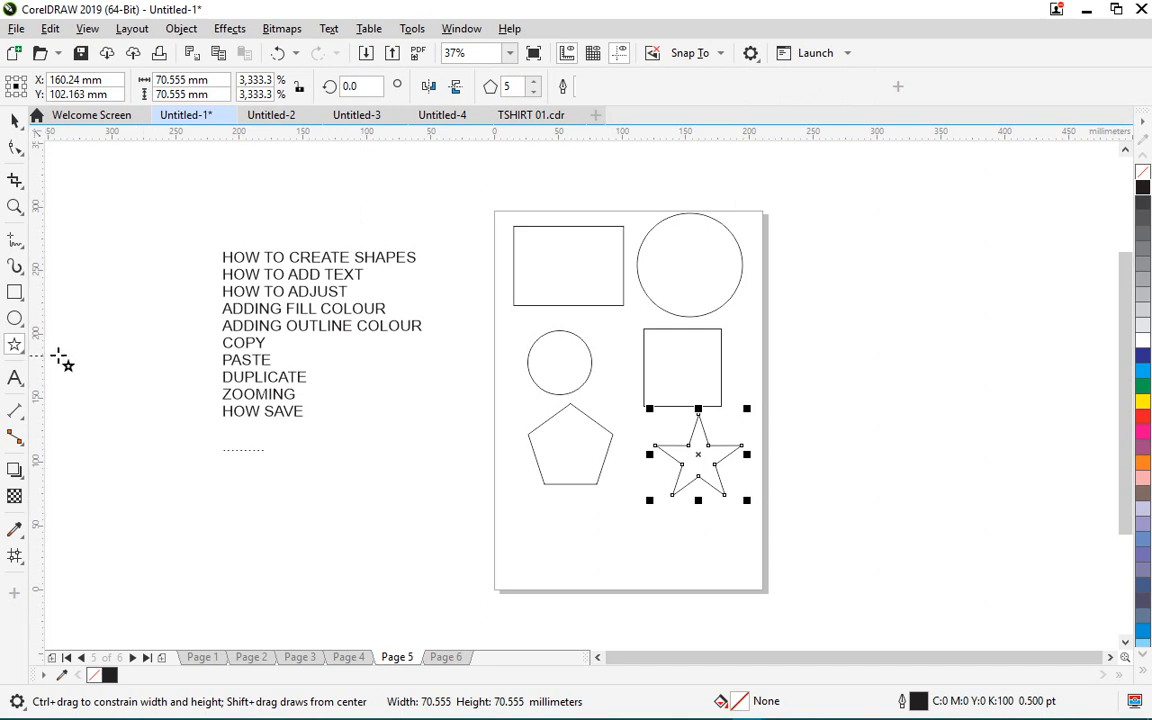
- Draw a spiral with 4 revolutions, about 49 mm in size, below the pentagon
{"action": "left_click", "coordinate": [16, 348]}
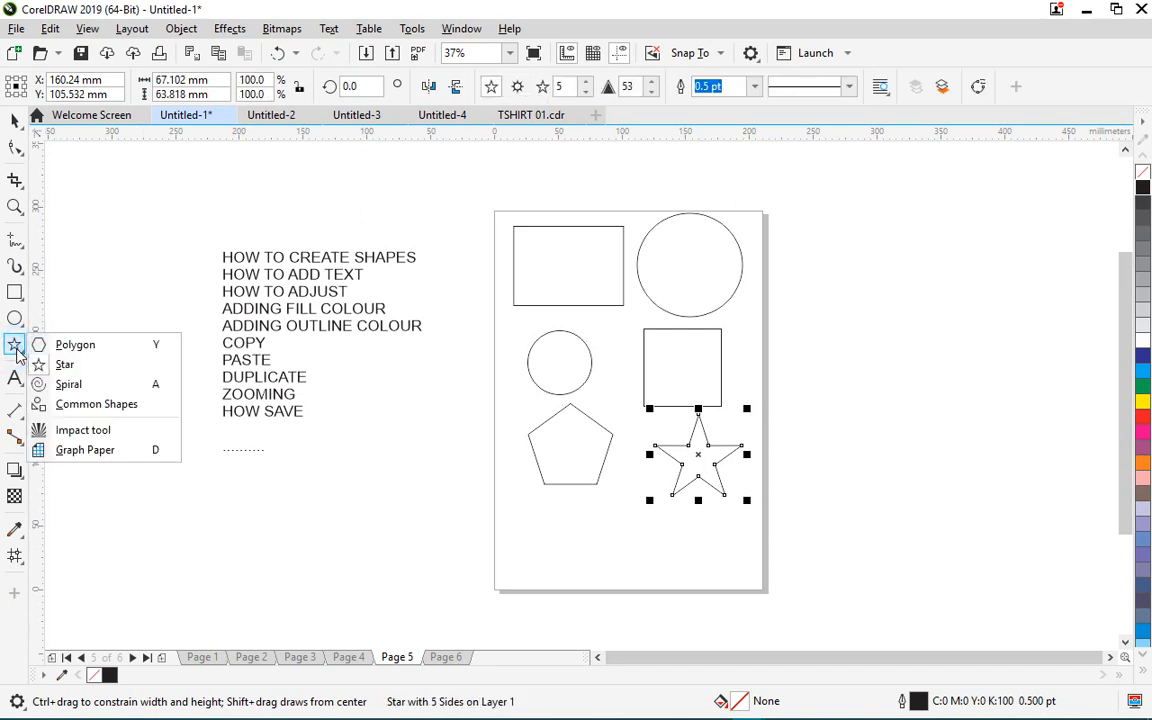
{"action": "left_click", "coordinate": [62, 384]}
{"action": "left_click_drag", "start_coordinate": [537, 517], "coordinate": [603, 583]}
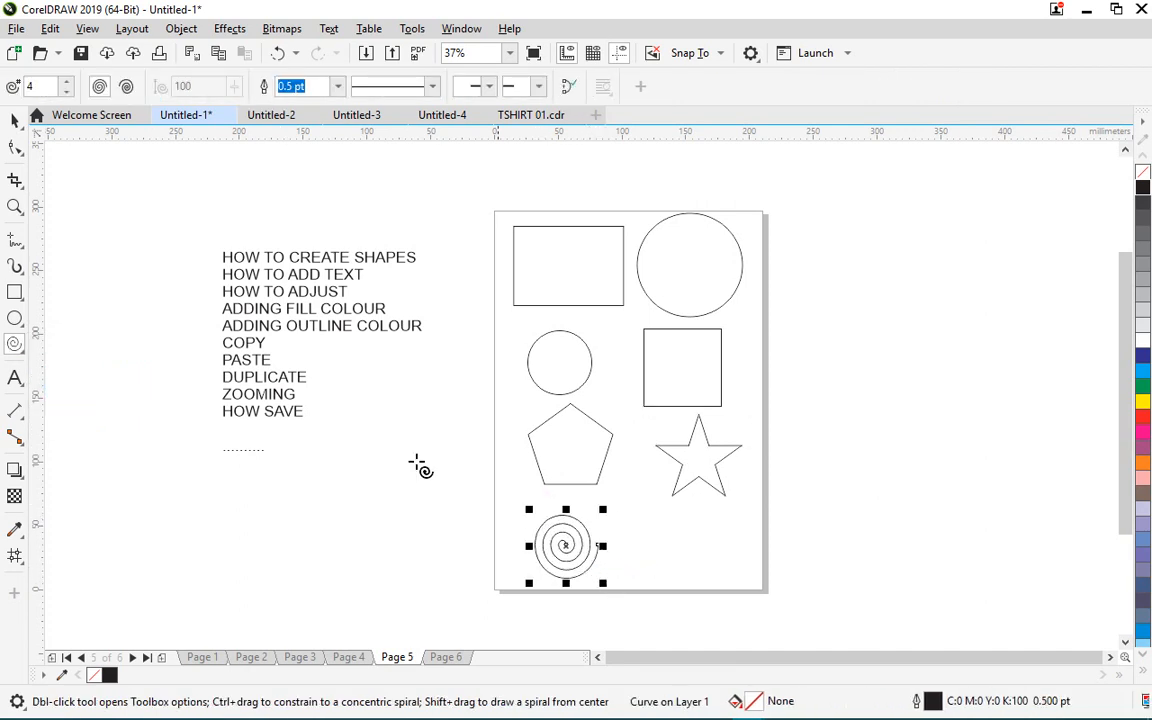
- Draw a Common Shapes parallelogram about 95 mm by 45 mm to the right of the page and straighten its slant into a rectangle
{"action": "left_click", "coordinate": [15, 343]}
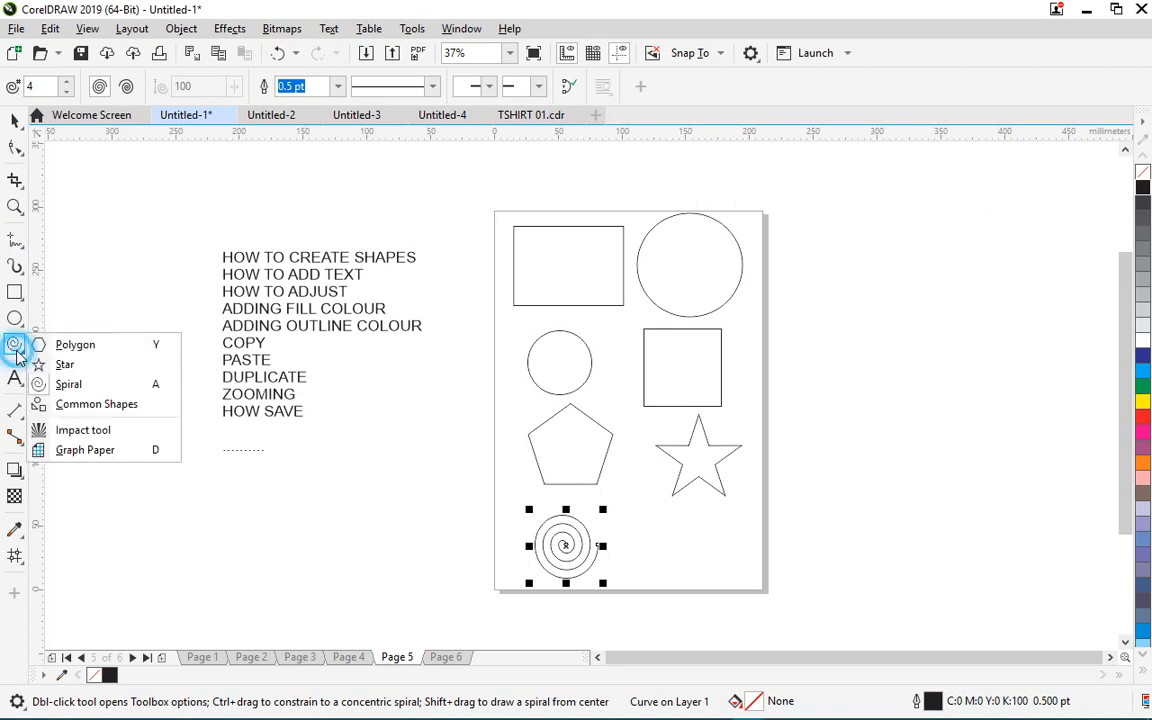
{"action": "left_click", "coordinate": [90, 404]}
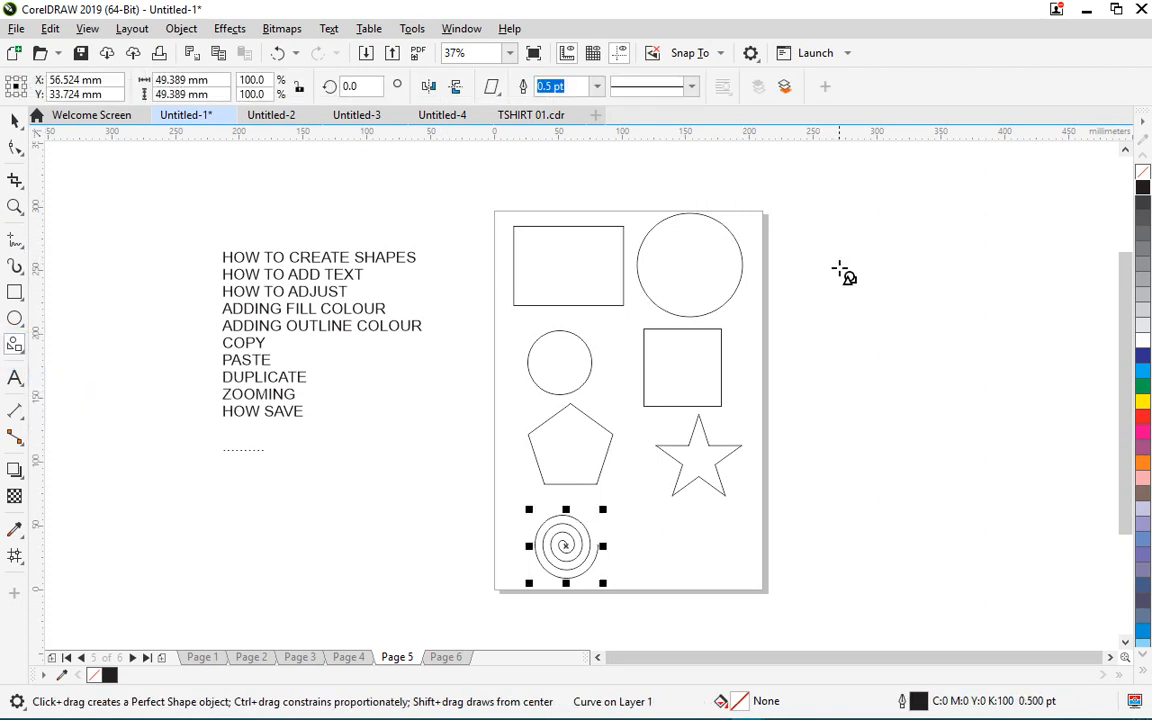
{"action": "left_click_drag", "start_coordinate": [870, 255], "coordinate": [990, 193]}
{"action": "left_click_drag", "start_coordinate": [898, 199], "coordinate": [825, 199]}
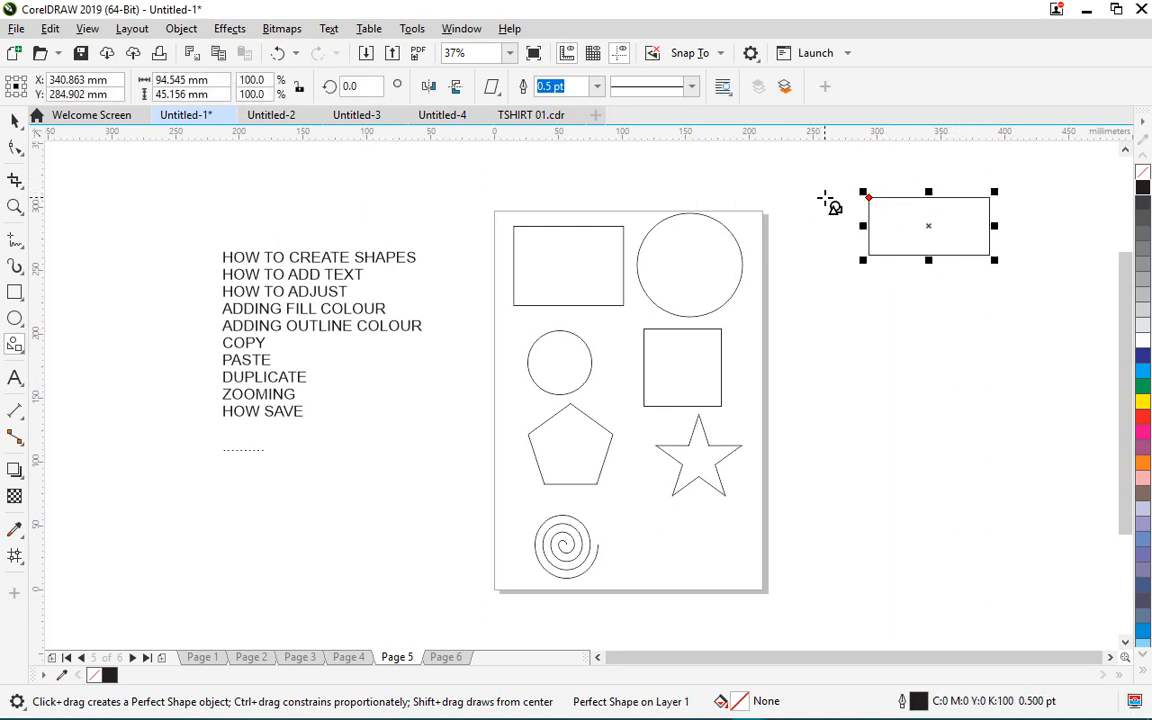
- Draw an upright parallelogram about 53 mm by 80 mm beneath the wide rectangle outside the page and remove its slant
{"action": "left_click", "coordinate": [900, 344]}
{"action": "left_click_drag", "start_coordinate": [881, 303], "coordinate": [947, 405]}
{"action": "right_click", "coordinate": [815, 319]}
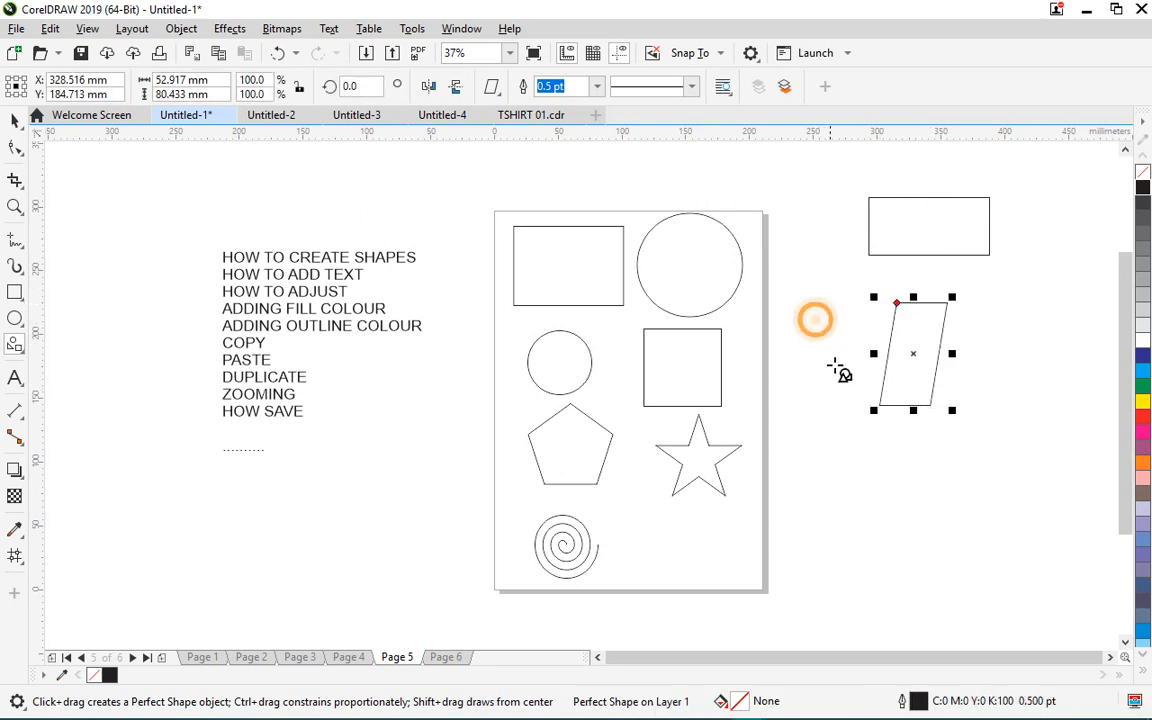
{"action": "left_click", "coordinate": [903, 323]}
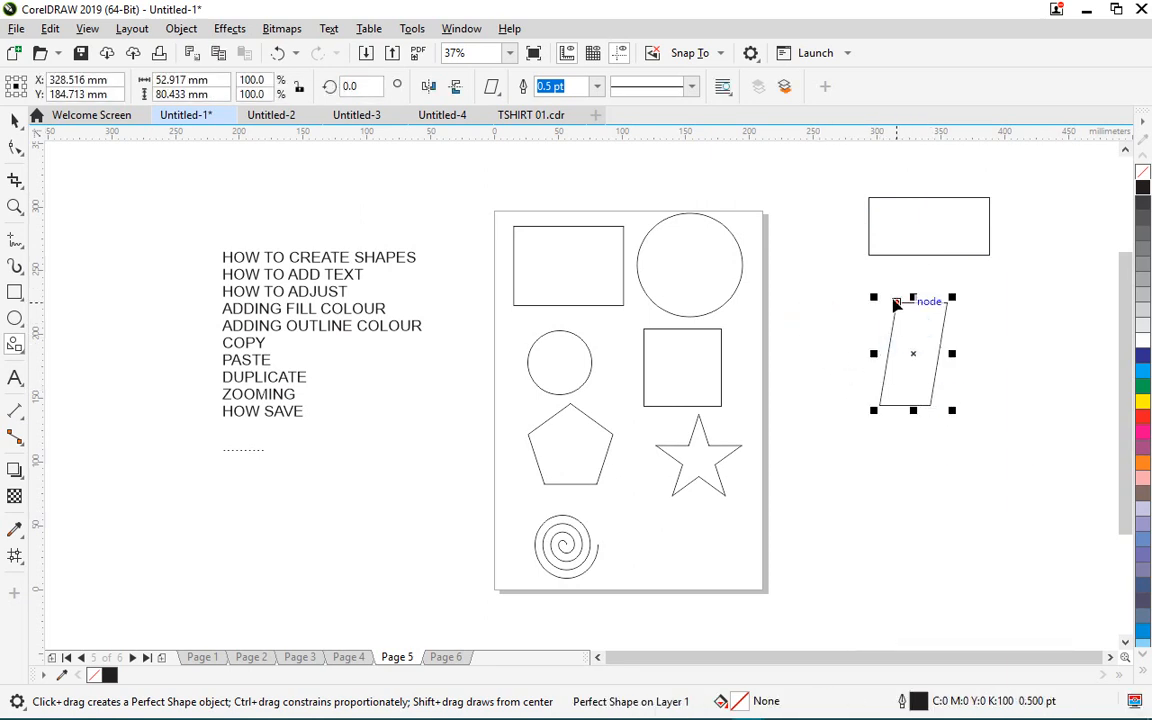
{"action": "left_click_drag", "start_coordinate": [898, 302], "coordinate": [826, 284]}
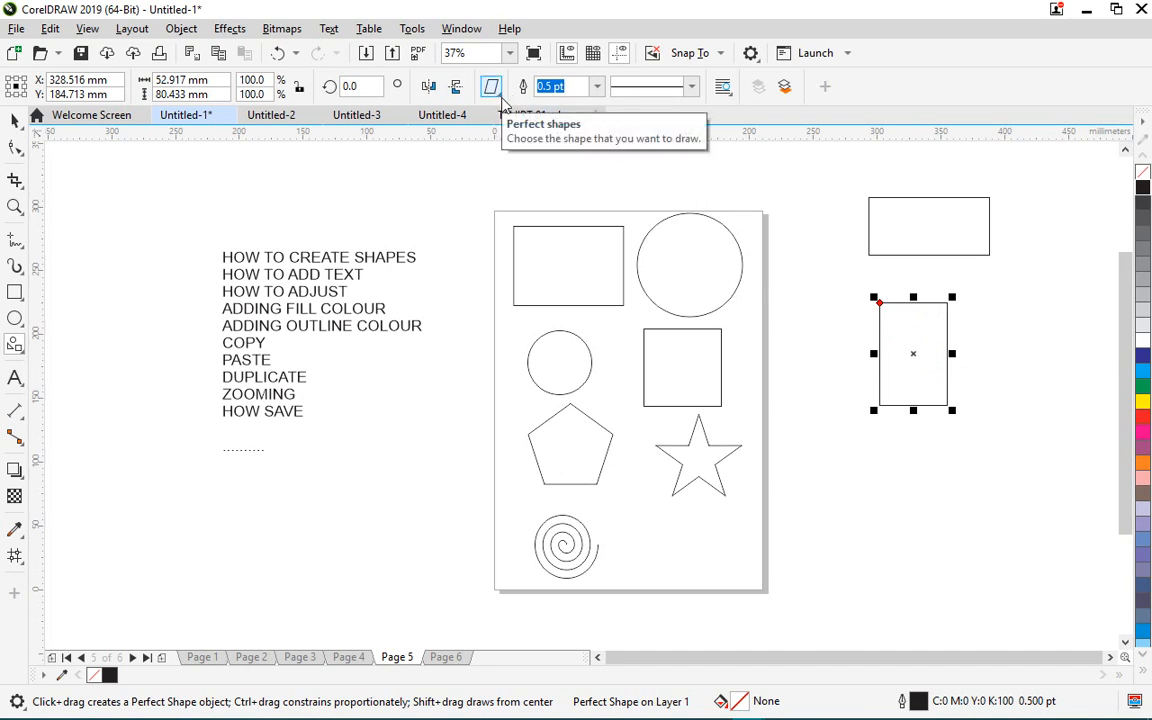
- Draw a heart from the basic shapes, about 117 mm wide and 92 mm high, below the upright rectangle outside the page
{"action": "left_click", "coordinate": [499, 95]}
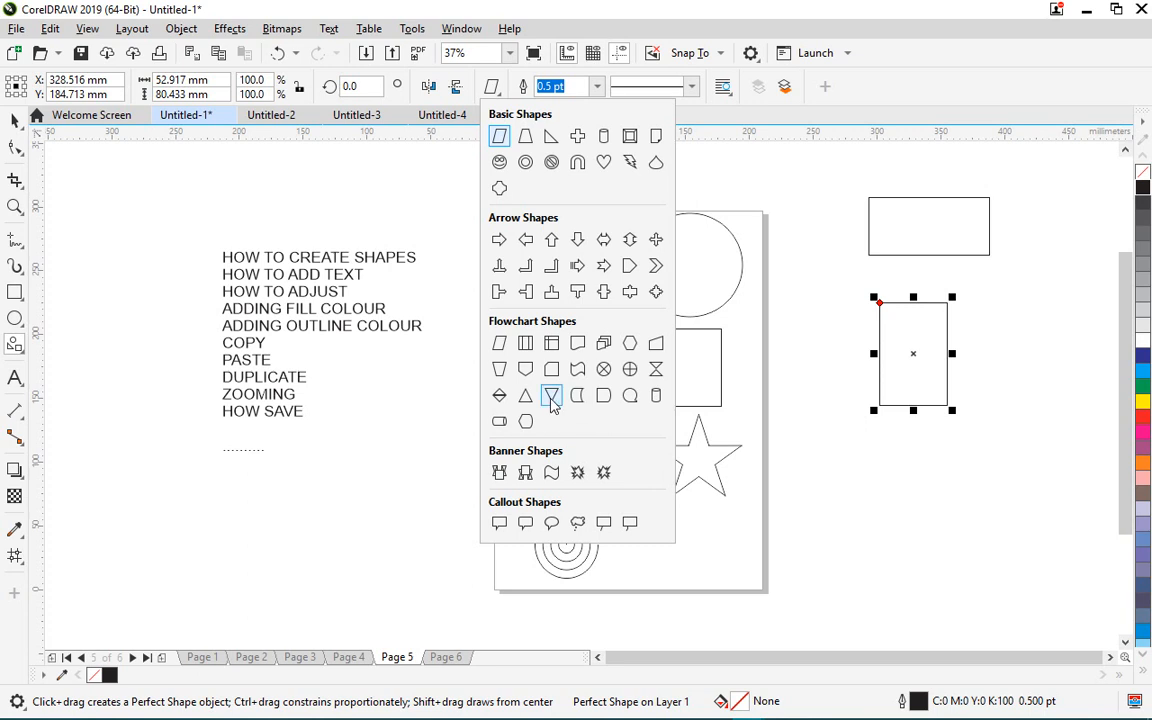
{"action": "left_click", "coordinate": [605, 162]}
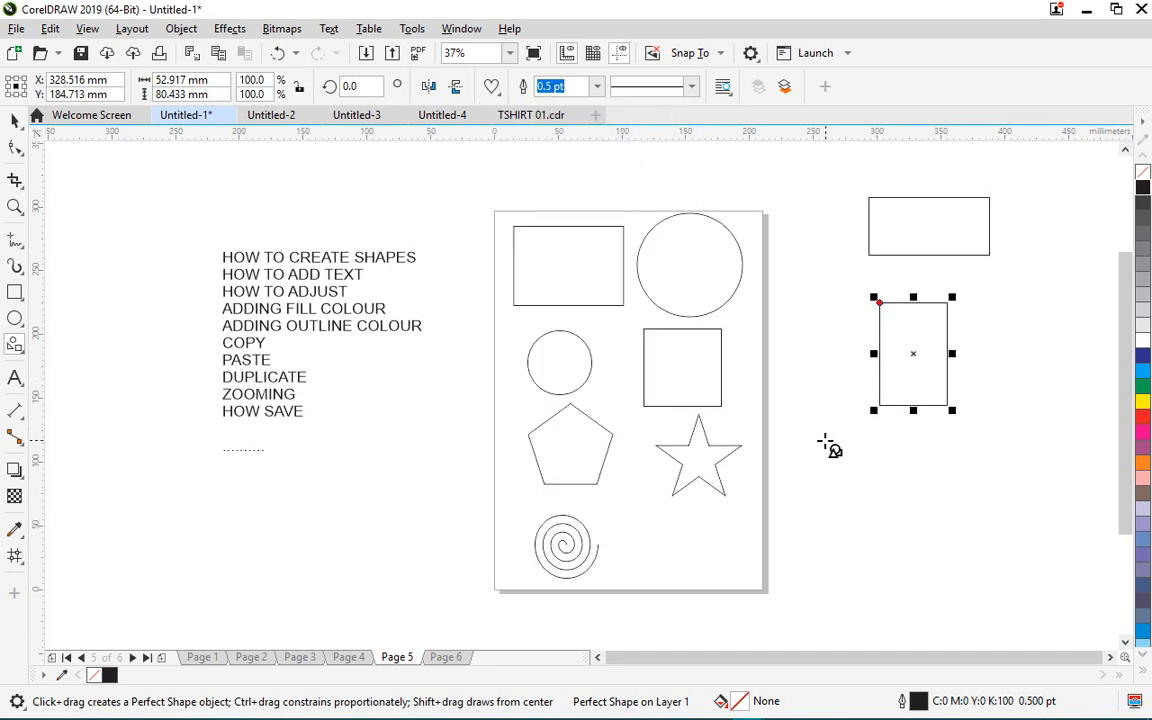
{"action": "left_click_drag", "start_coordinate": [826, 442], "coordinate": [976, 560]}
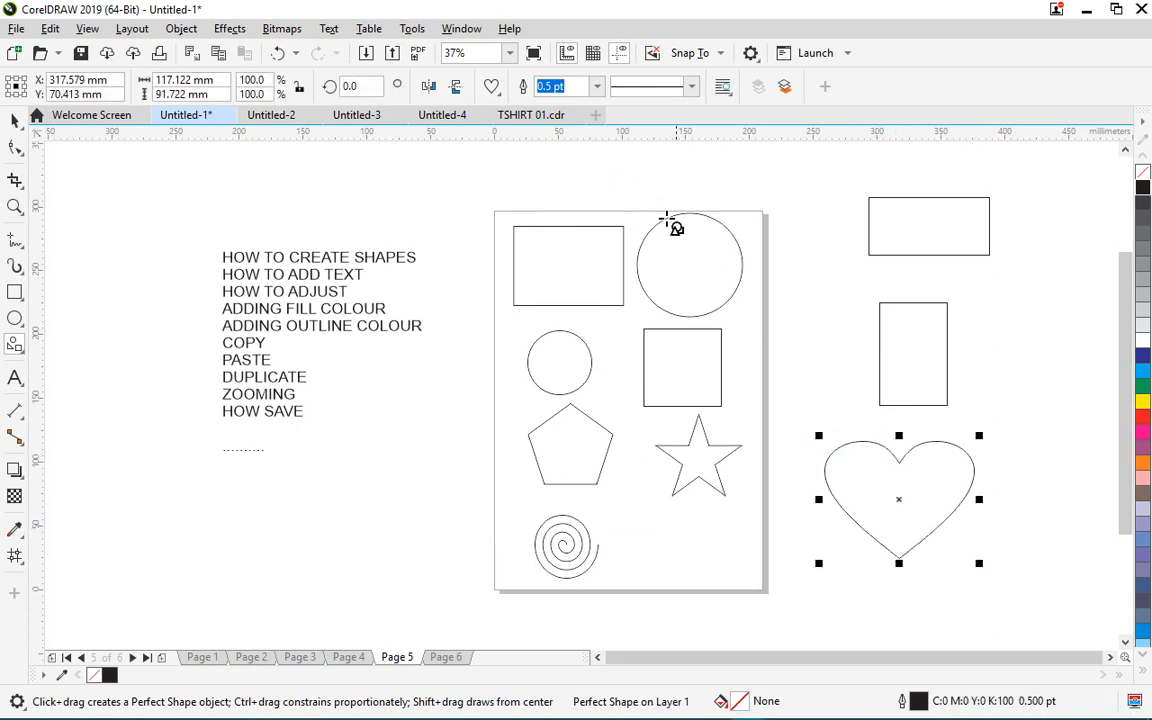
- Draw a prohibition sign about 133 mm by 126 mm below the topic list and thin its ring and diagonal bar
{"action": "left_click", "coordinate": [493, 88]}
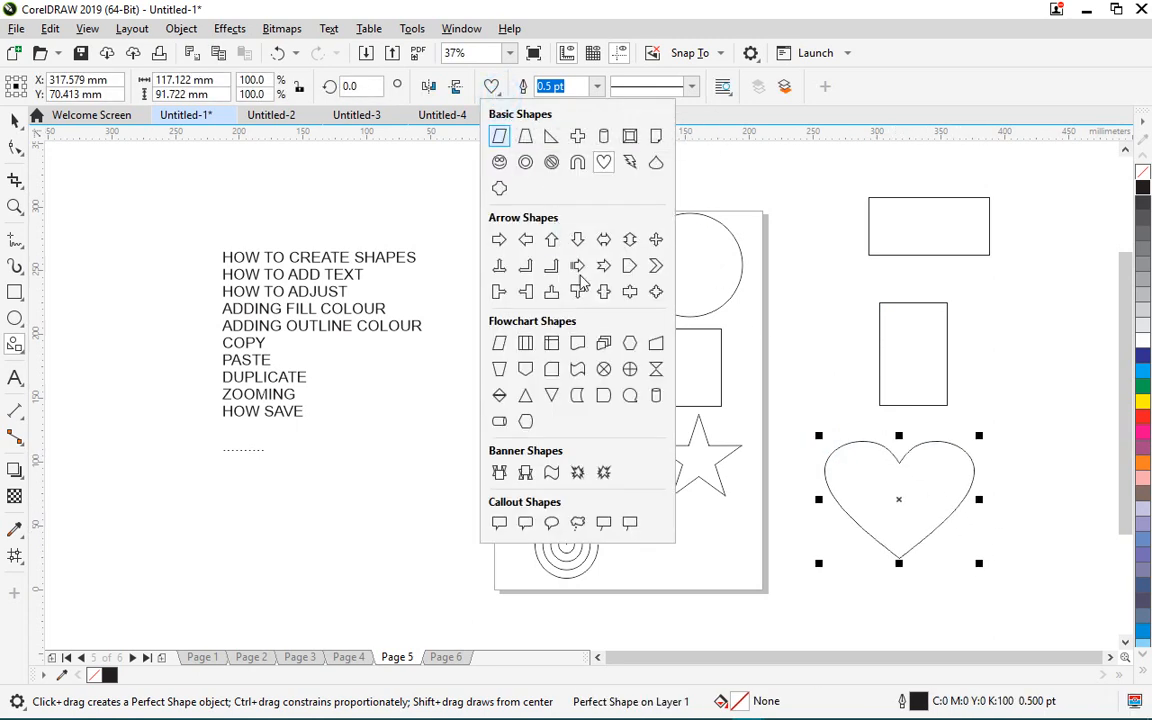
{"action": "left_click", "coordinate": [555, 164]}
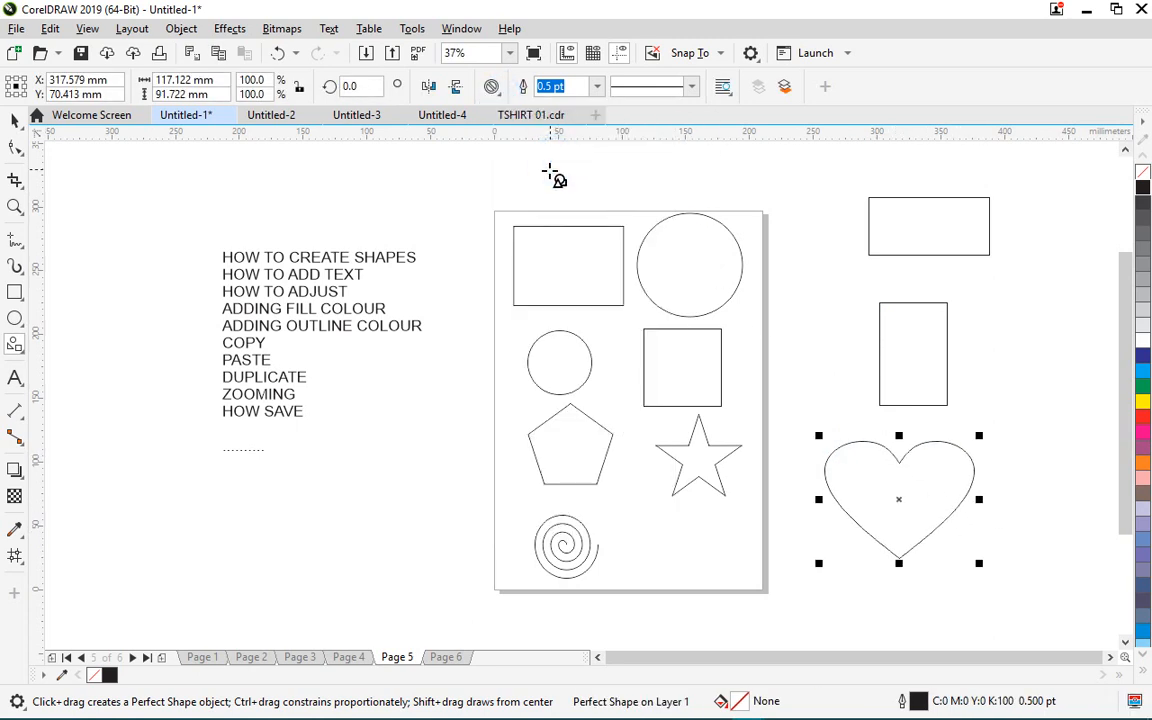
{"action": "left_click_drag", "start_coordinate": [347, 445], "coordinate": [519, 601]}
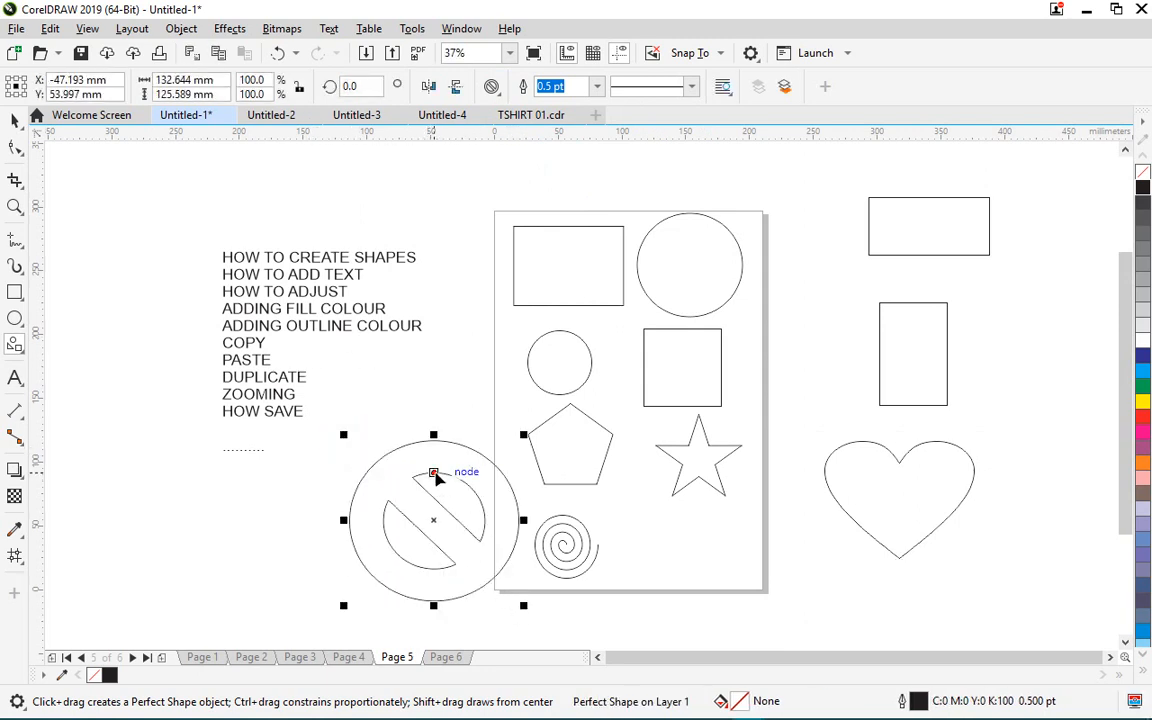
{"action": "left_click_drag", "start_coordinate": [434, 474], "coordinate": [498, 483]}
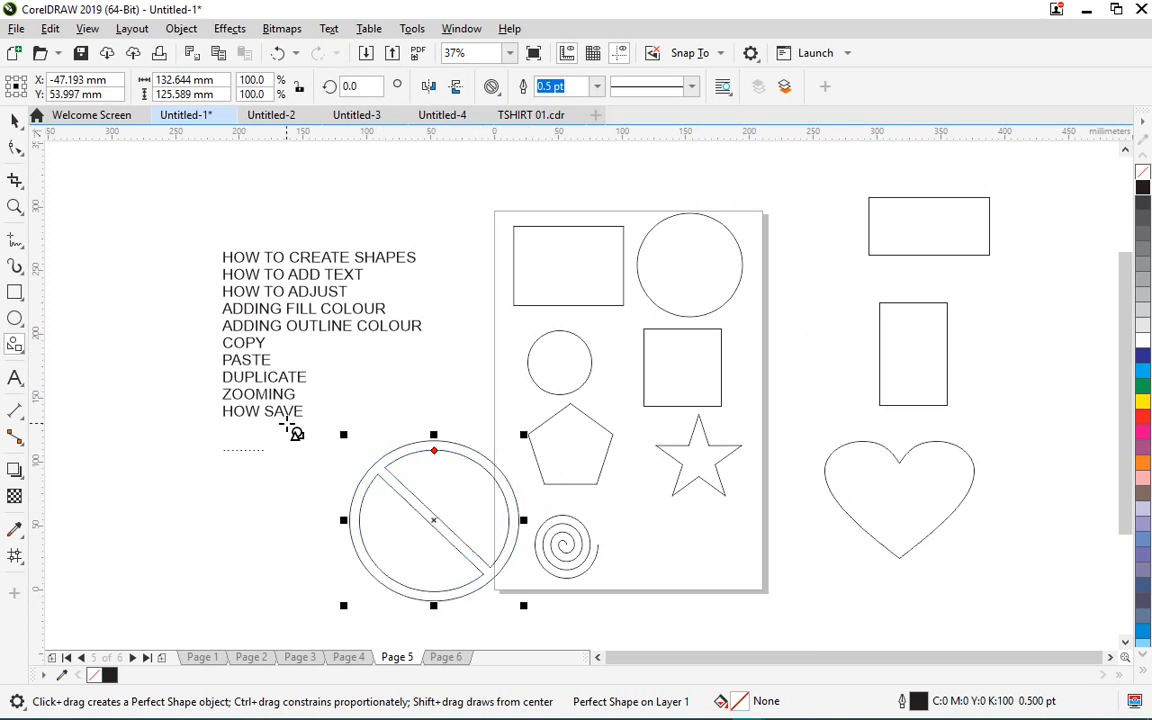
{"action": "left_click", "coordinate": [14, 120]}
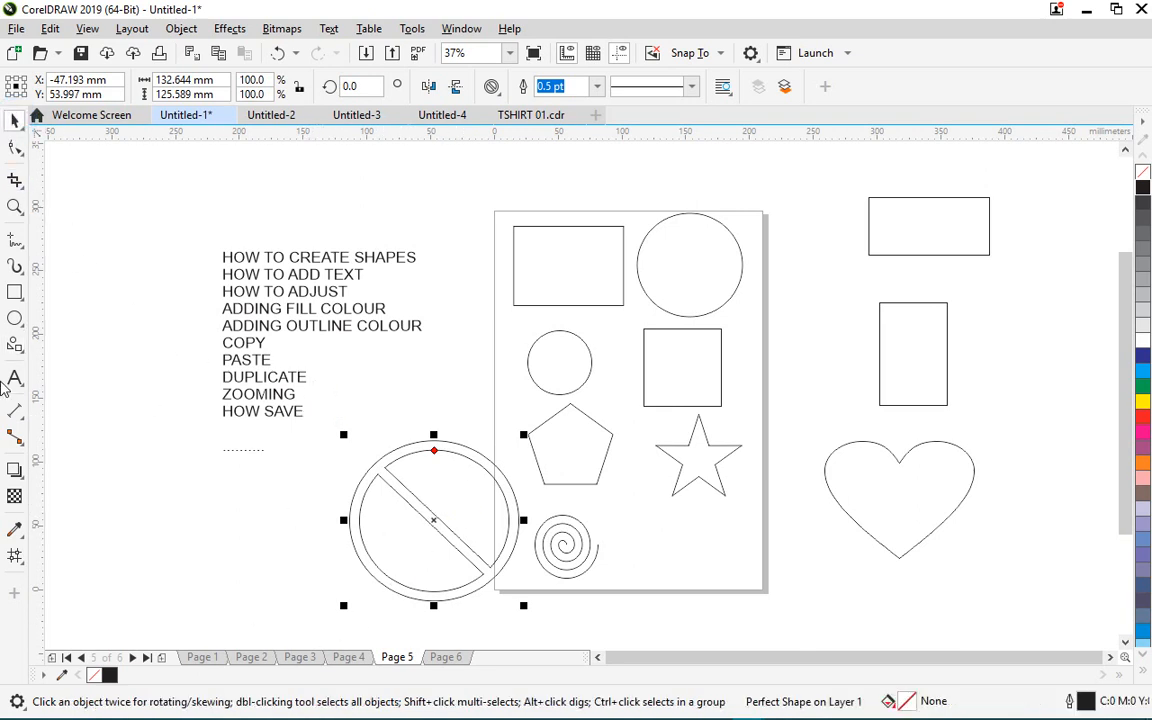
- Try a radial Impact tool effect across the topic list and undo it
{"action": "left_click", "coordinate": [20, 348]}
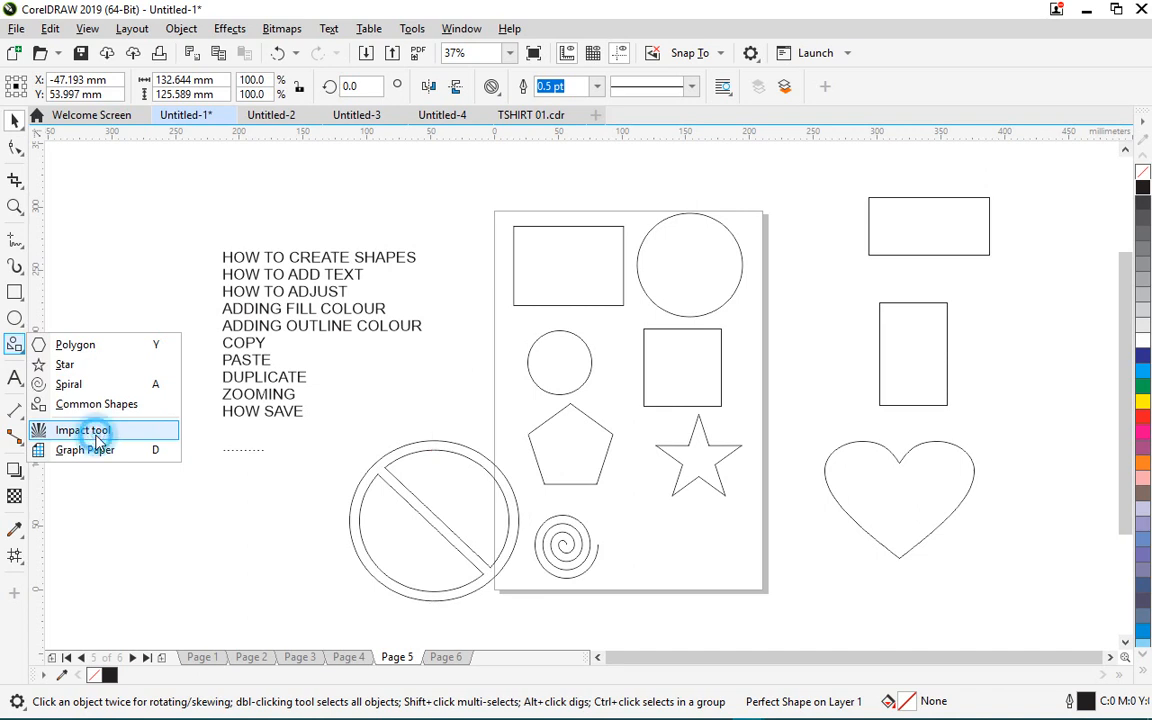
{"action": "left_click", "coordinate": [94, 434]}
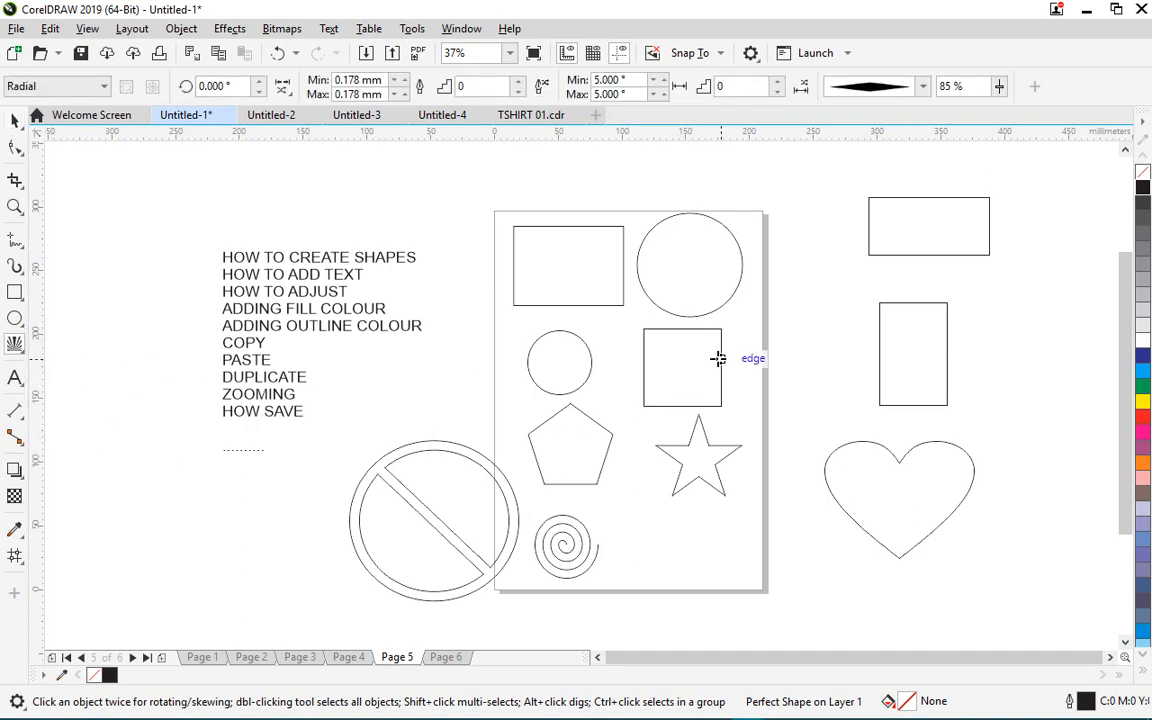
{"action": "left_click_drag", "start_coordinate": [95, 224], "coordinate": [266, 449]}
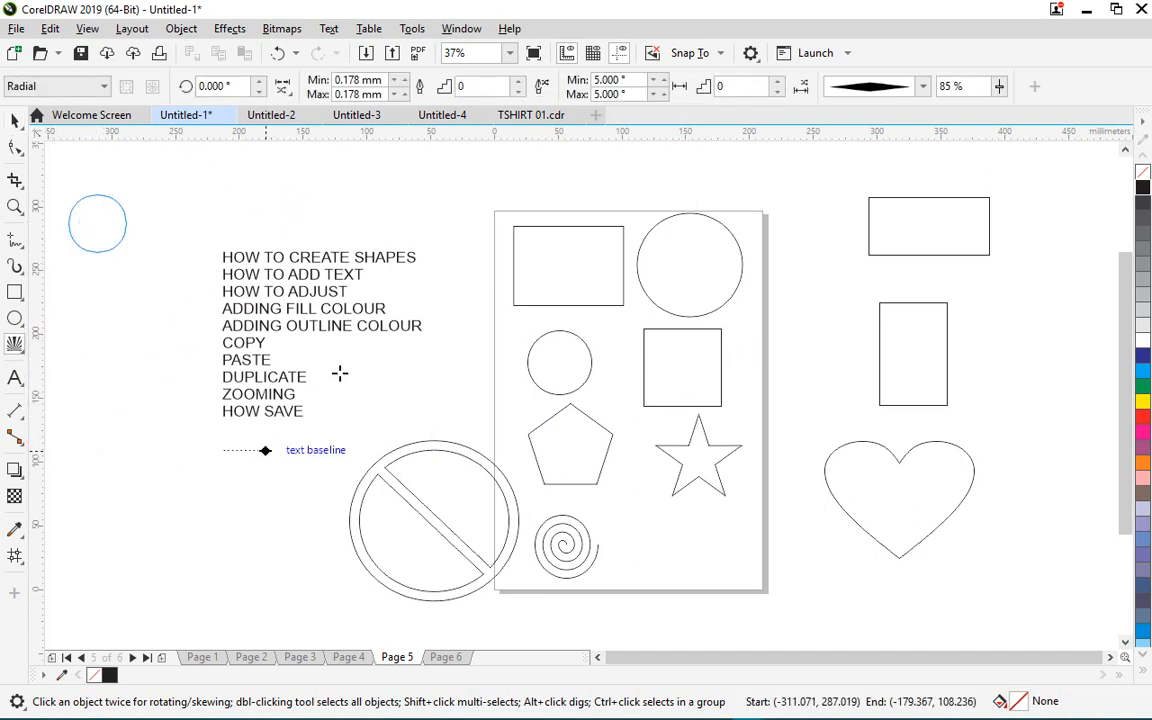
{"action": "scroll", "coordinate": [340, 373], "scroll_direction": "down", "scroll_amount": 3}
{"action": "scroll", "coordinate": [337, 345], "scroll_direction": "up", "scroll_amount": 3}
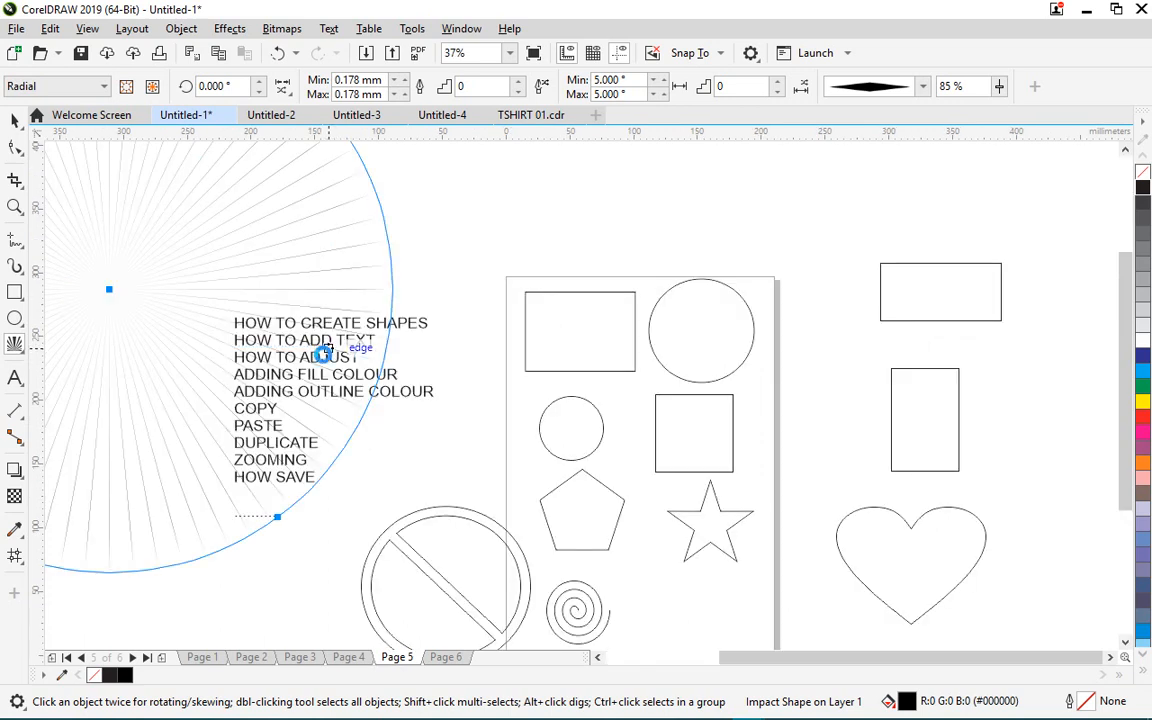
{"action": "key", "text": "ctrl+z"}
- Draw a radial Impact tool effect to the right of the page, overlapping the end of the wide rectangle
{"action": "scroll", "coordinate": [322, 352], "scroll_direction": "down", "scroll_amount": 2}
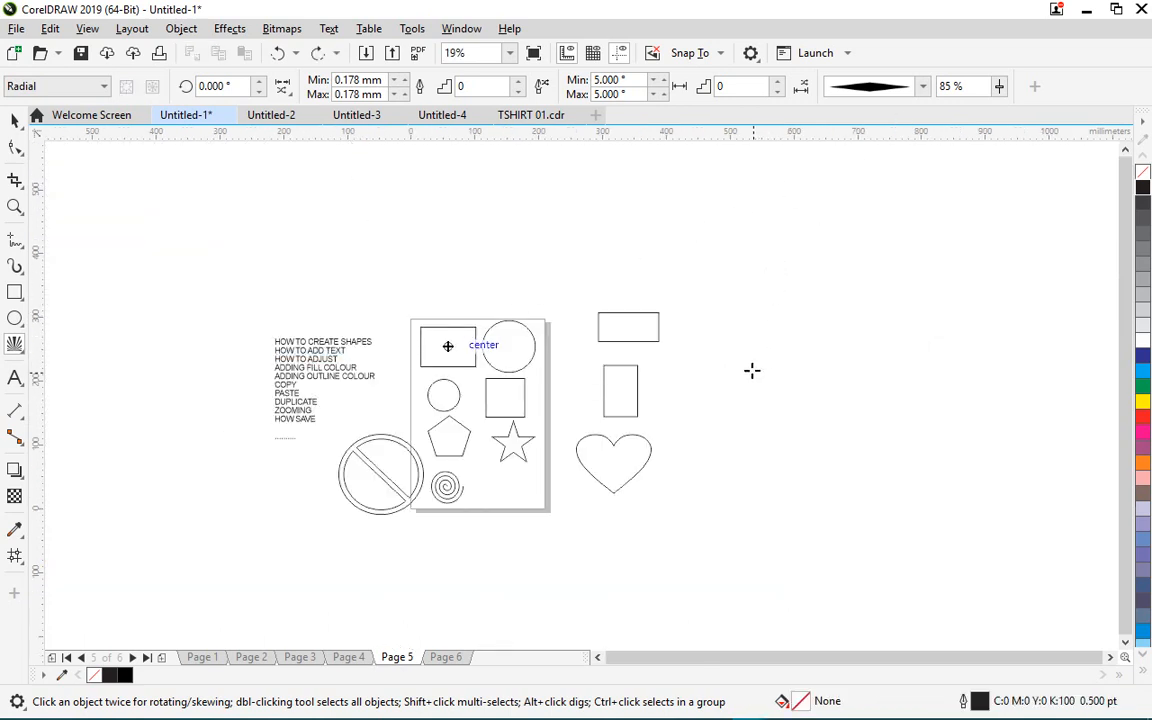
{"action": "left_click_drag", "start_coordinate": [711, 327], "coordinate": [766, 288]}
{"action": "scroll", "coordinate": [764, 288], "scroll_direction": "up", "scroll_amount": 2}
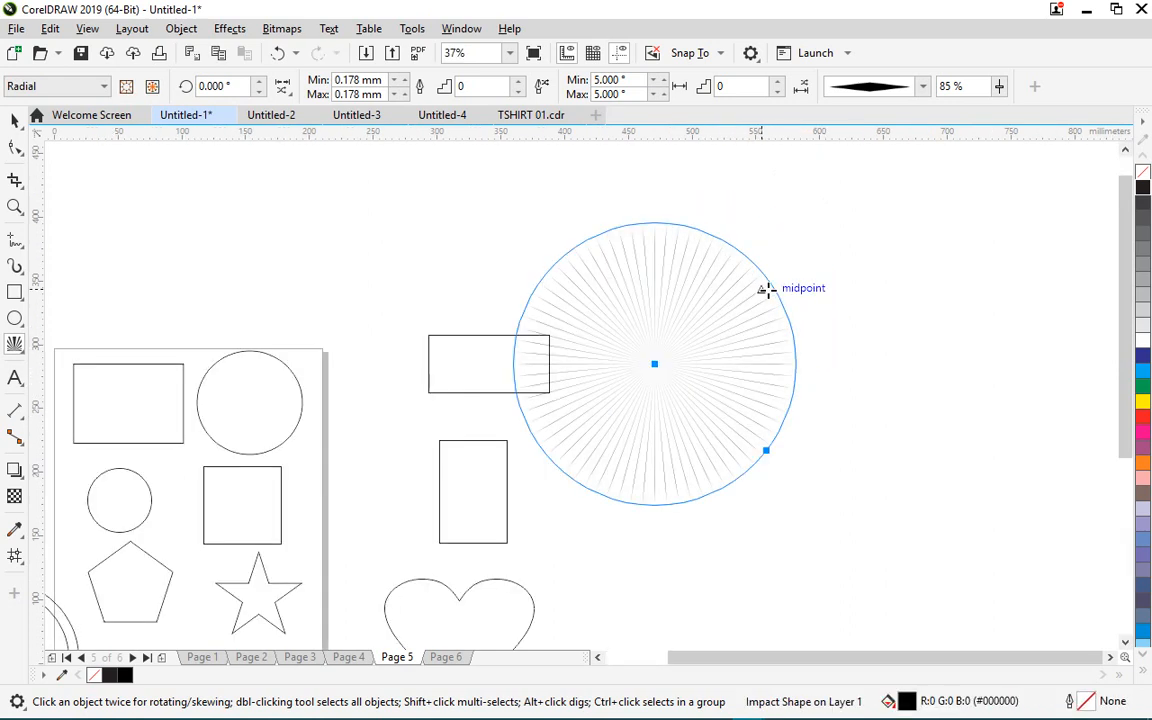
- Draw a second radial Impact effect with the diamond-shaped line style, about 245 mm across, up and right of the first one
{"action": "left_click", "coordinate": [922, 88]}
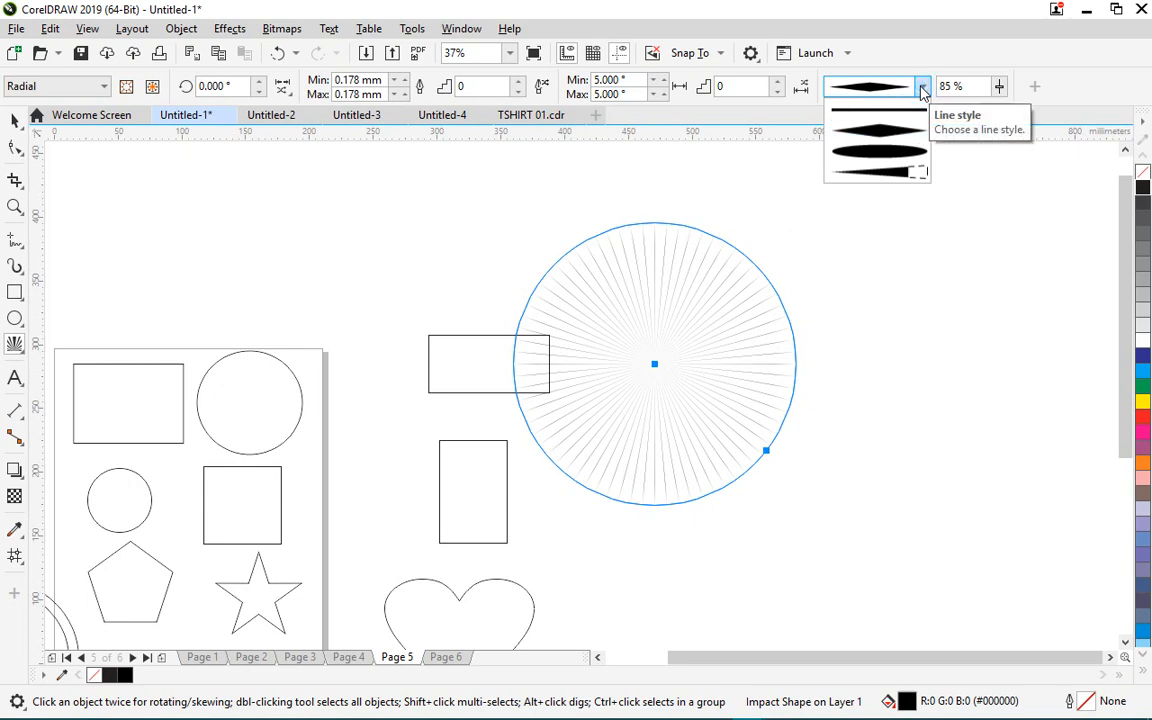
{"action": "left_click", "coordinate": [868, 136]}
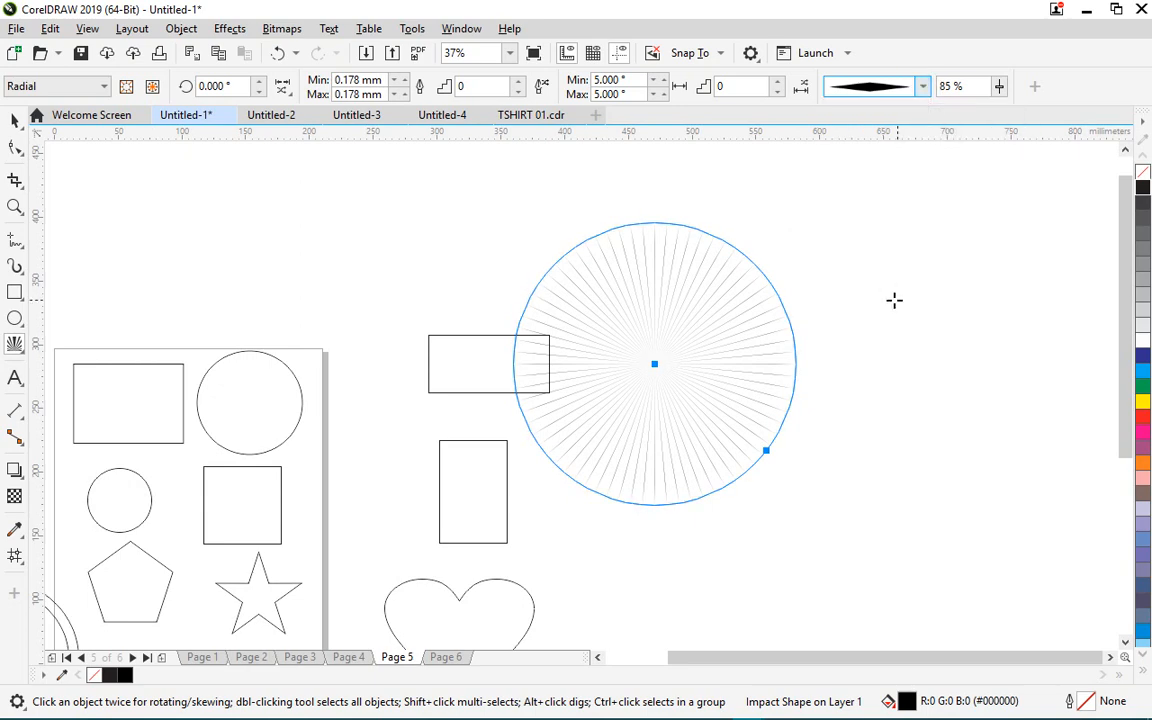
{"action": "left_click", "coordinate": [889, 244]}
{"action": "left_click_drag", "start_coordinate": [889, 244], "coordinate": [990, 362]}
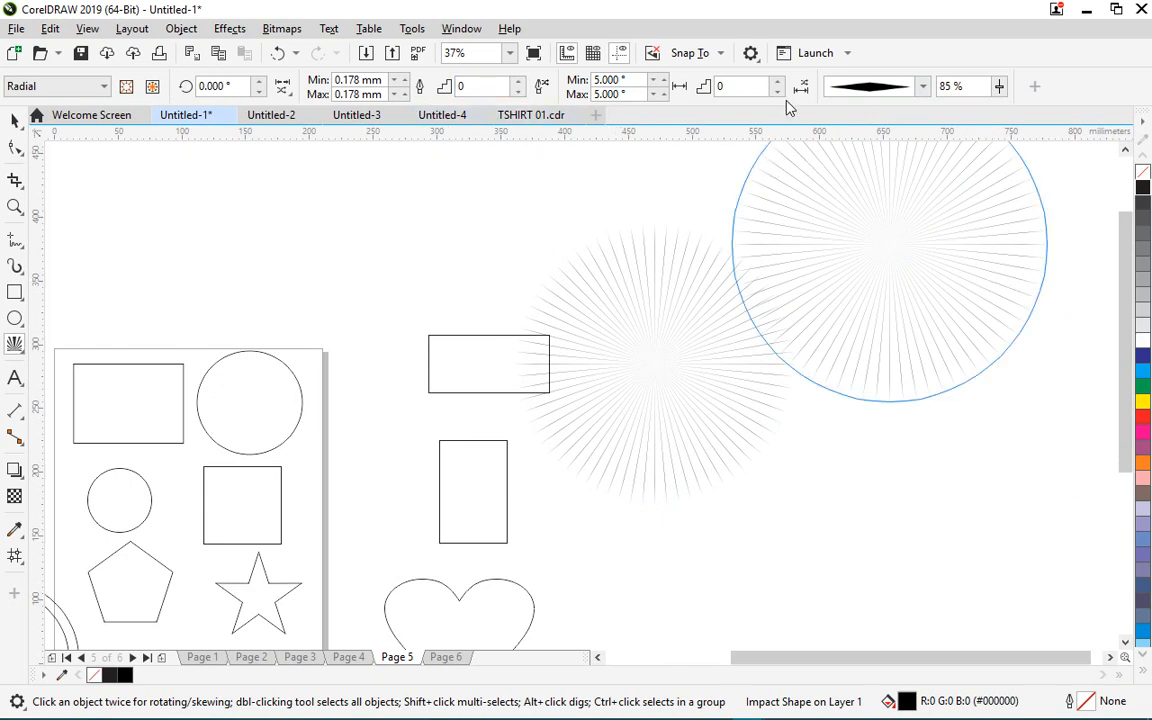
- Try to assign a boundary object to the second radial Impact effect
{"action": "left_click", "coordinate": [127, 87]}
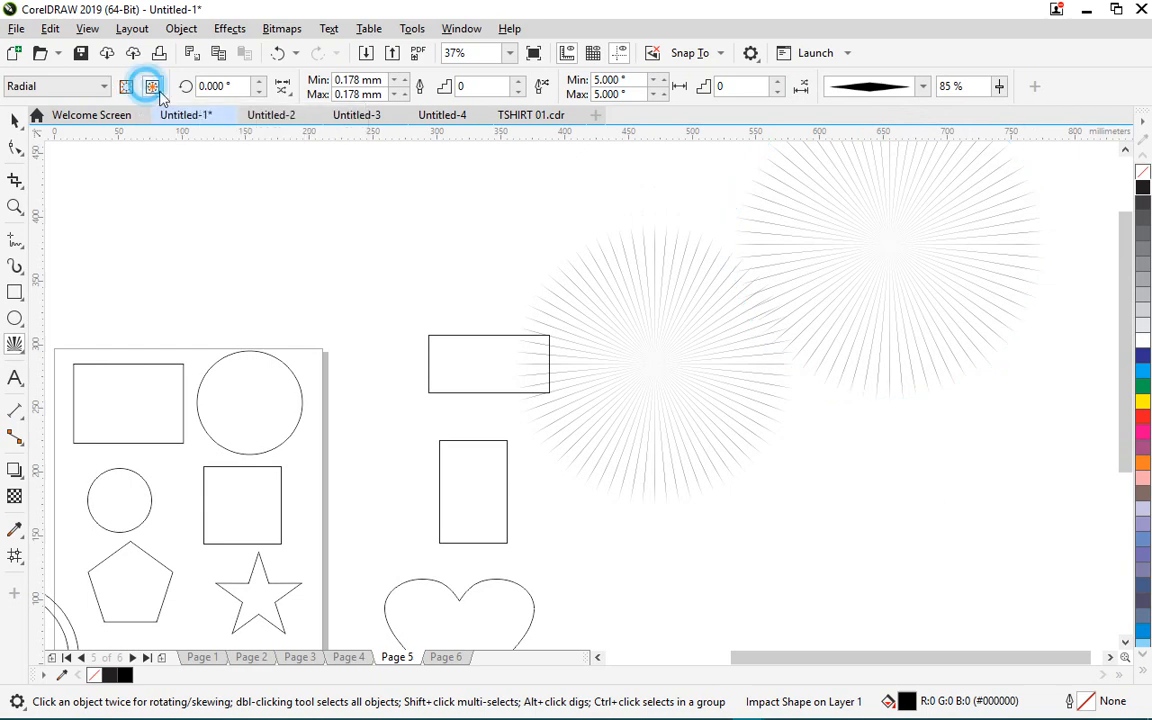
{"action": "left_click", "coordinate": [313, 198]}
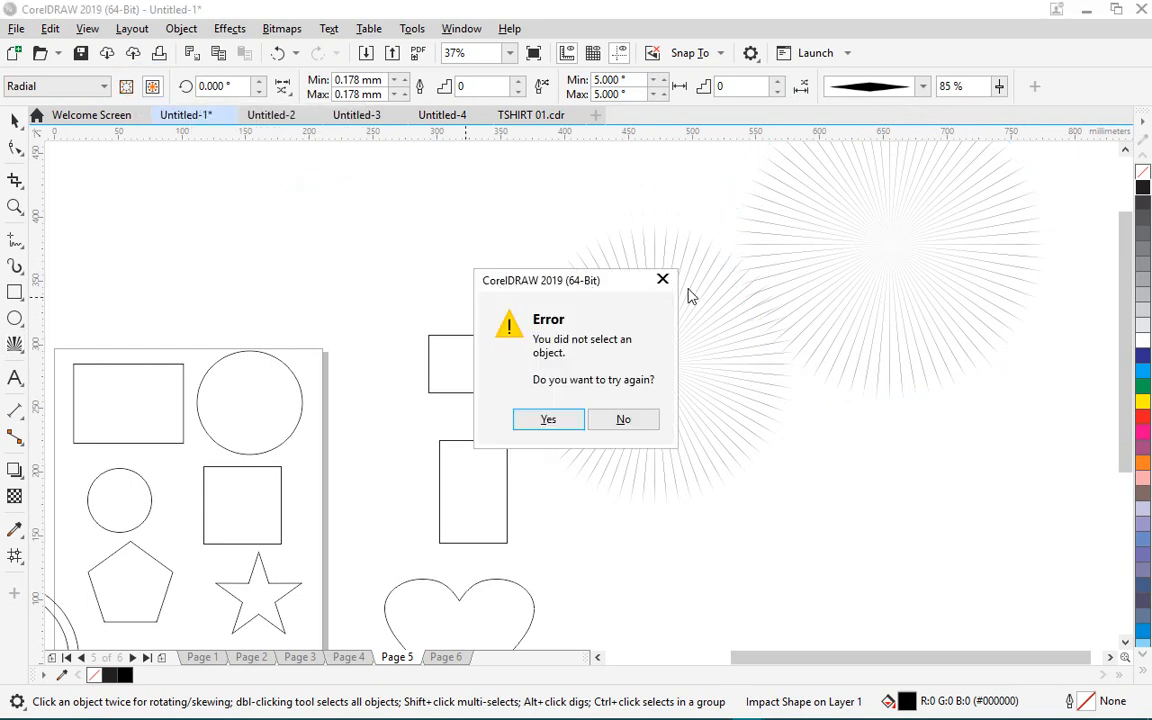
{"action": "left_click", "coordinate": [630, 418]}
{"action": "left_click", "coordinate": [841, 231]}
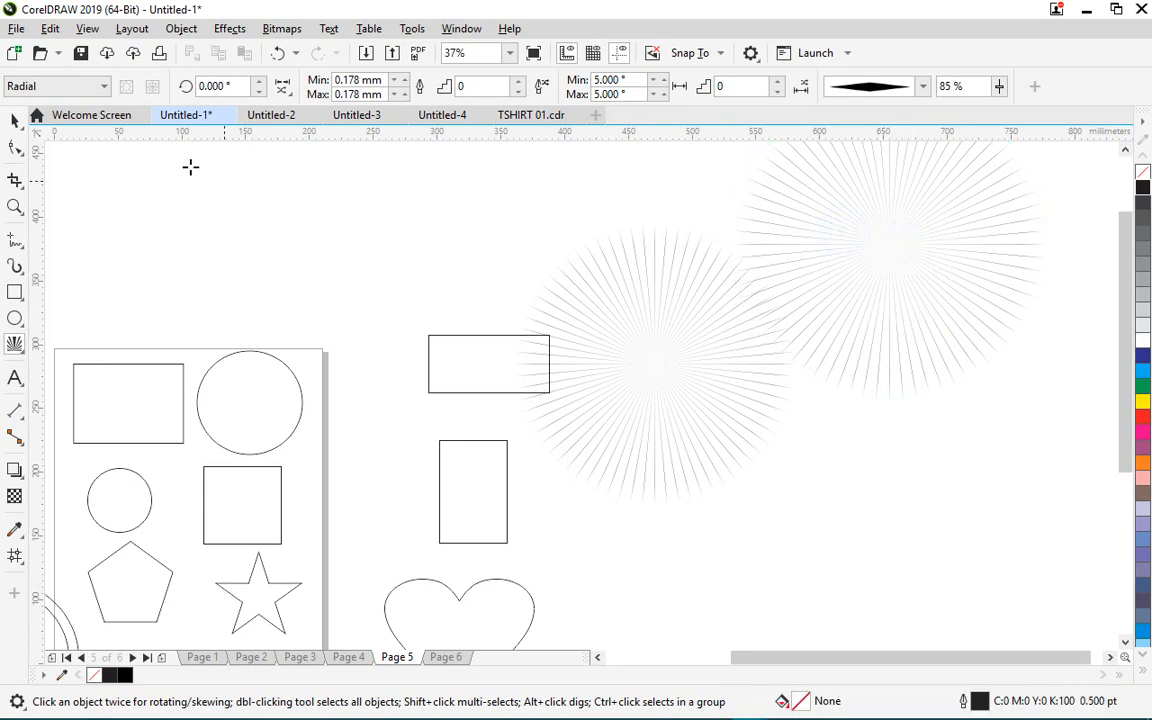
- Delete both radial Impact effects beside the page
{"action": "left_click", "coordinate": [12, 119]}
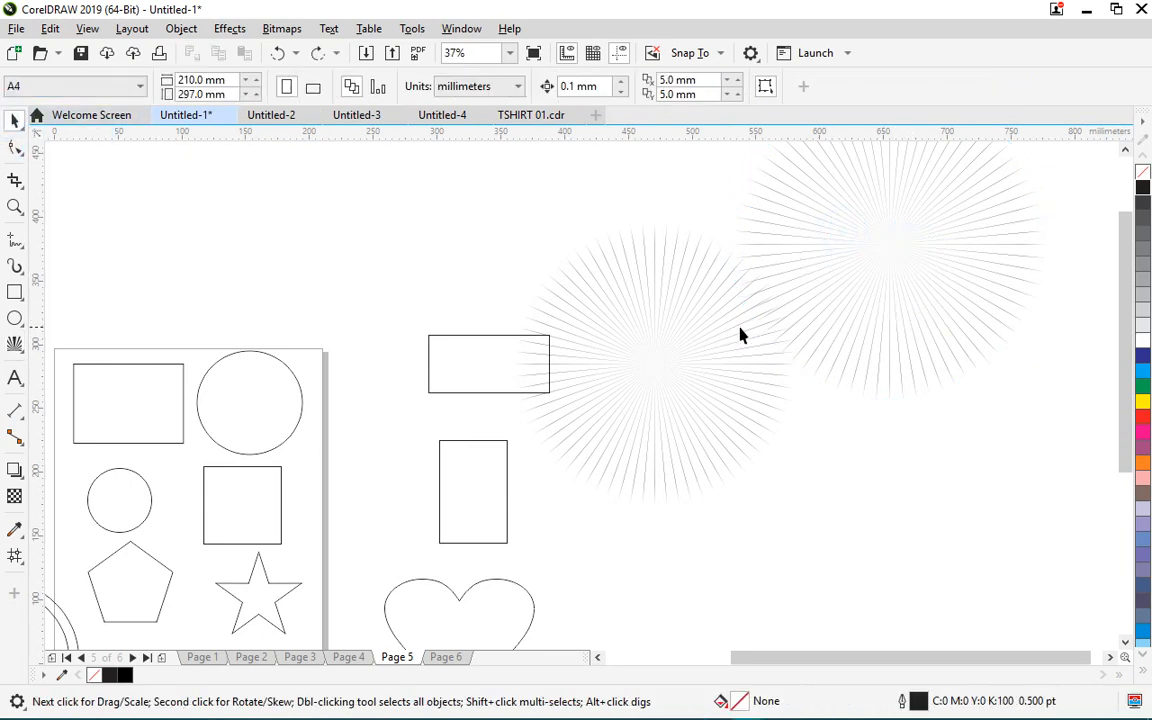
{"action": "left_click", "coordinate": [863, 281]}
{"action": "key", "text": "Delete"}
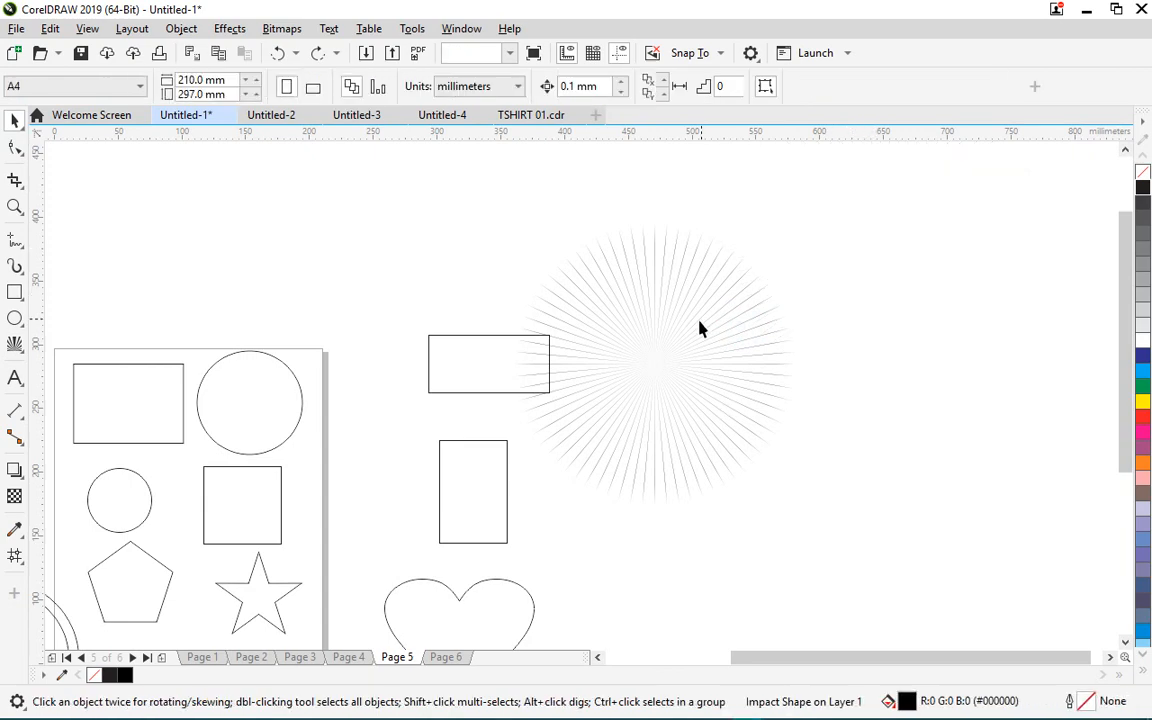
{"action": "left_click", "coordinate": [684, 342]}
{"action": "key", "text": "Delete"}
- Draw a graph paper grid of 4 columns and 3 rows, about 545 mm by 510 mm, to the right of the rectangles and heart
{"action": "scroll", "coordinate": [345, 419], "scroll_direction": "down", "scroll_amount": 2}
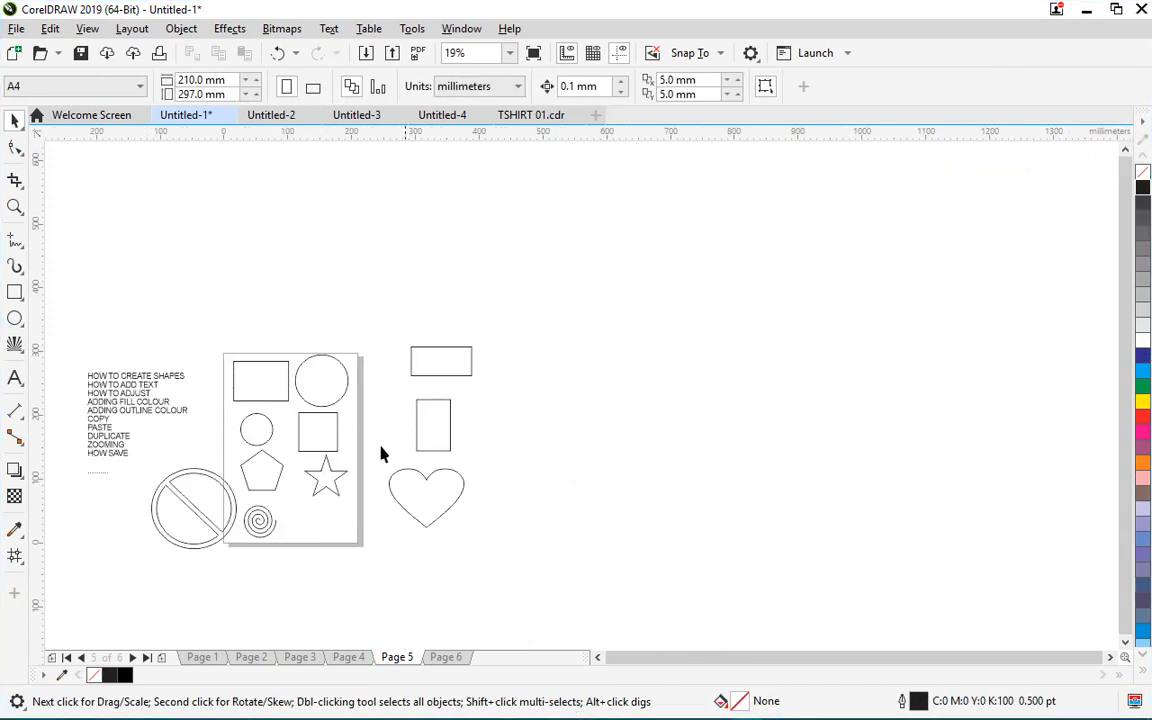
{"action": "scroll", "coordinate": [362, 412], "scroll_direction": "down", "scroll_amount": 2}
{"action": "scroll", "coordinate": [255, 505], "scroll_direction": "up", "scroll_amount": 2}
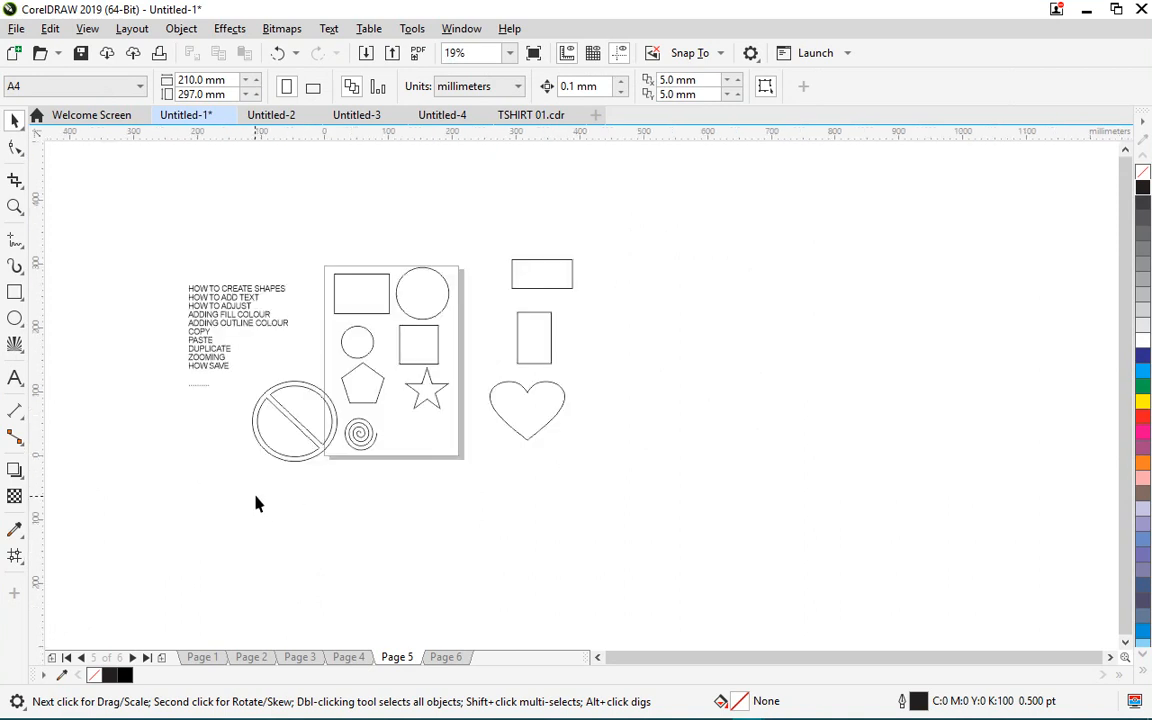
{"action": "left_click", "coordinate": [22, 352]}
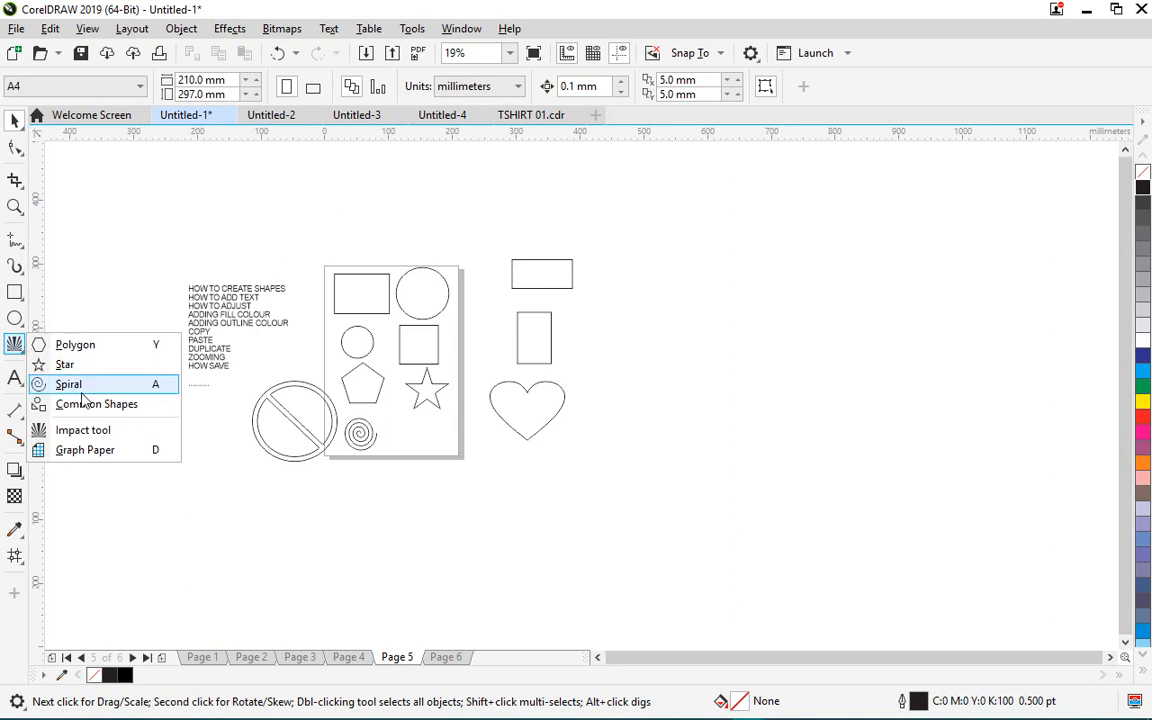
{"action": "left_click", "coordinate": [100, 451]}
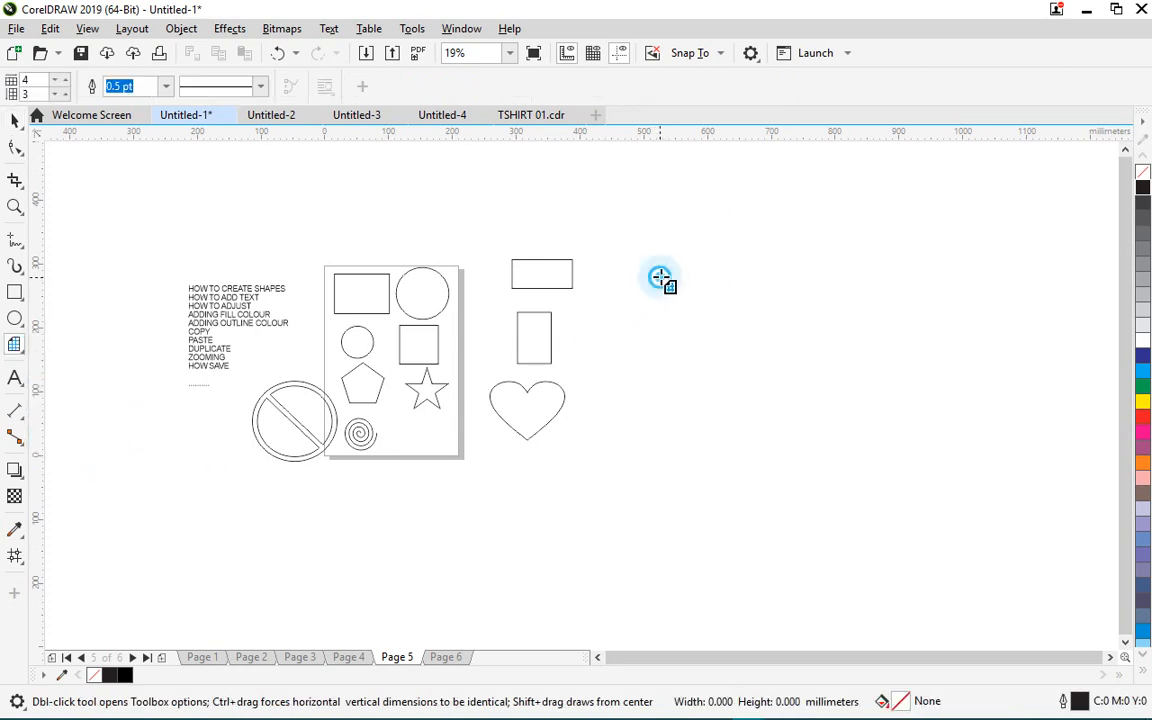
{"action": "left_click_drag", "start_coordinate": [660, 278], "coordinate": [1009, 603]}
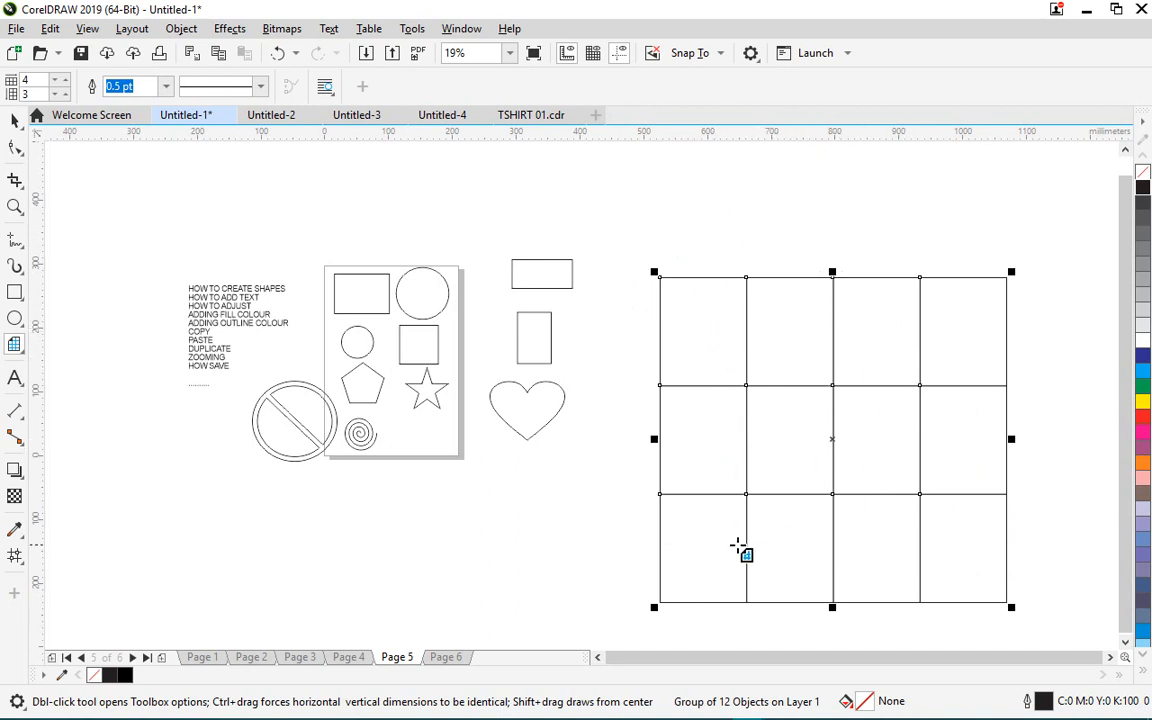
- Draw a second graph paper grid with 5 columns and 10 rows, about 390 mm square, overlapping the upper part of the first grid
{"action": "double_click", "coordinate": [28, 80]}
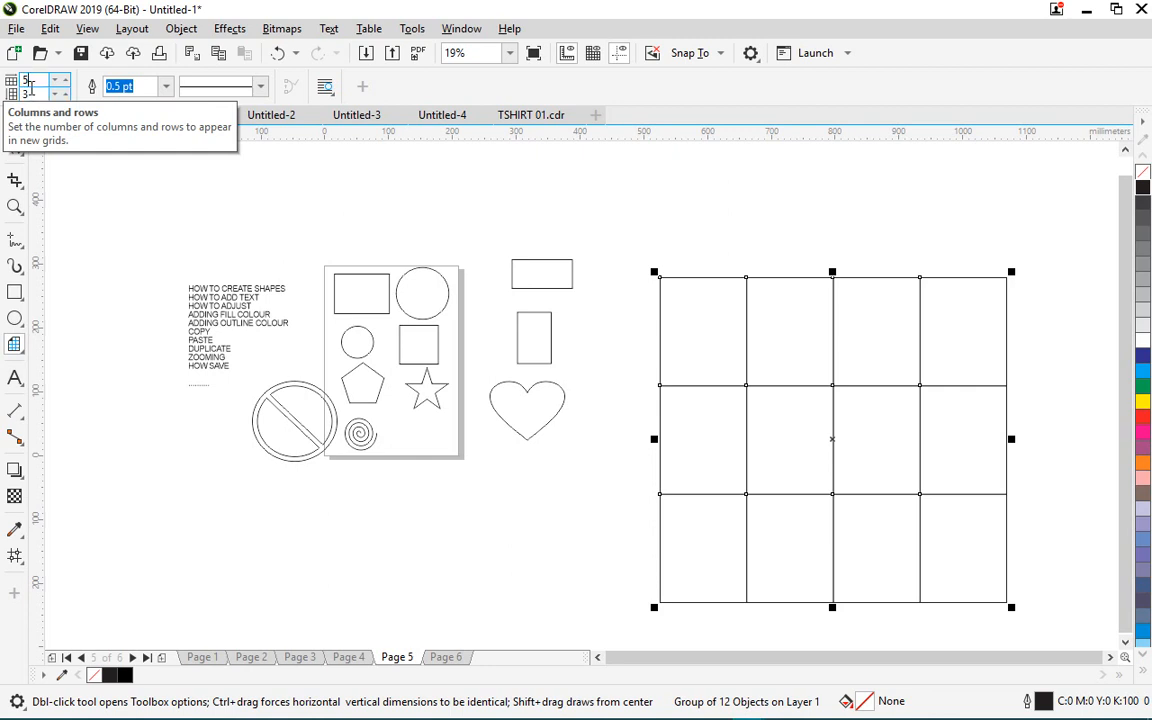
{"action": "key", "text": "Tab"}
{"action": "type", "text": "10"}
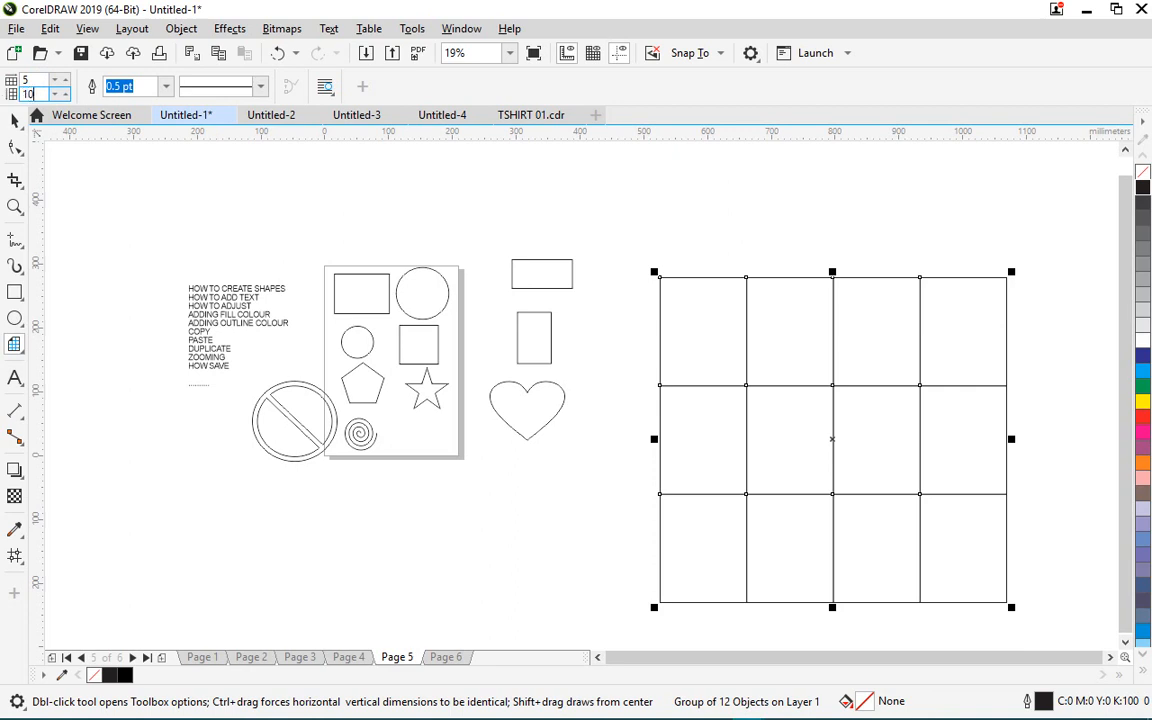
{"action": "key", "text": "Return"}
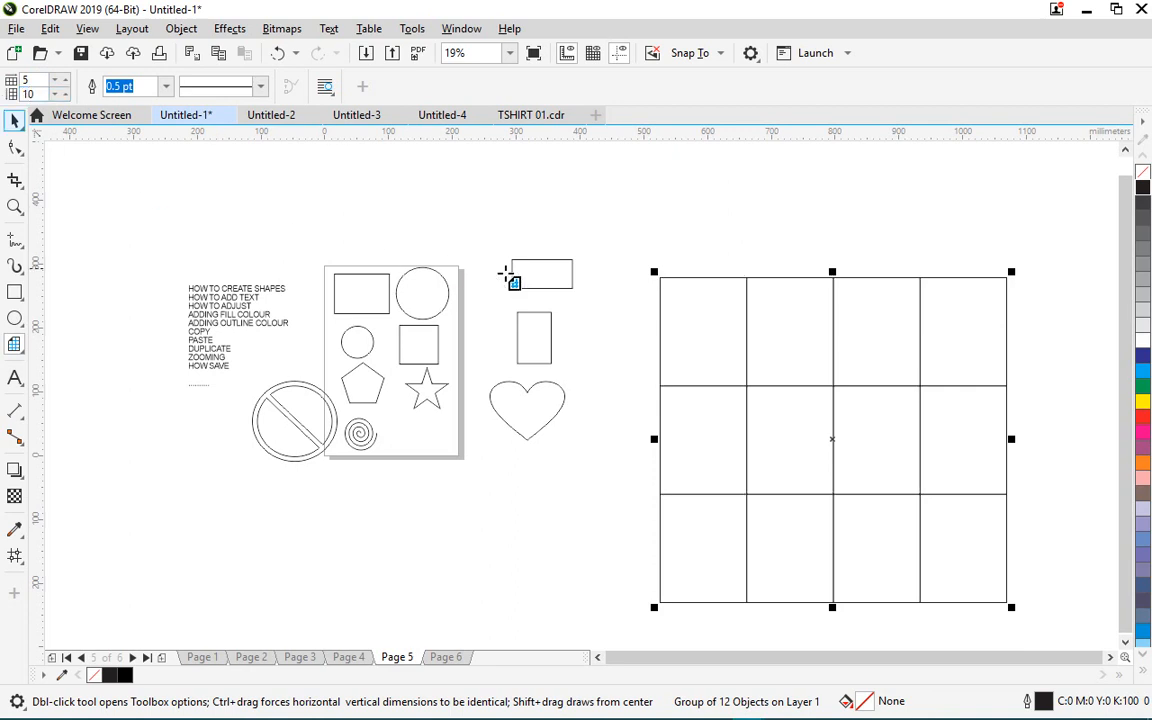
{"action": "left_click_drag", "start_coordinate": [687, 171], "coordinate": [932, 419]}
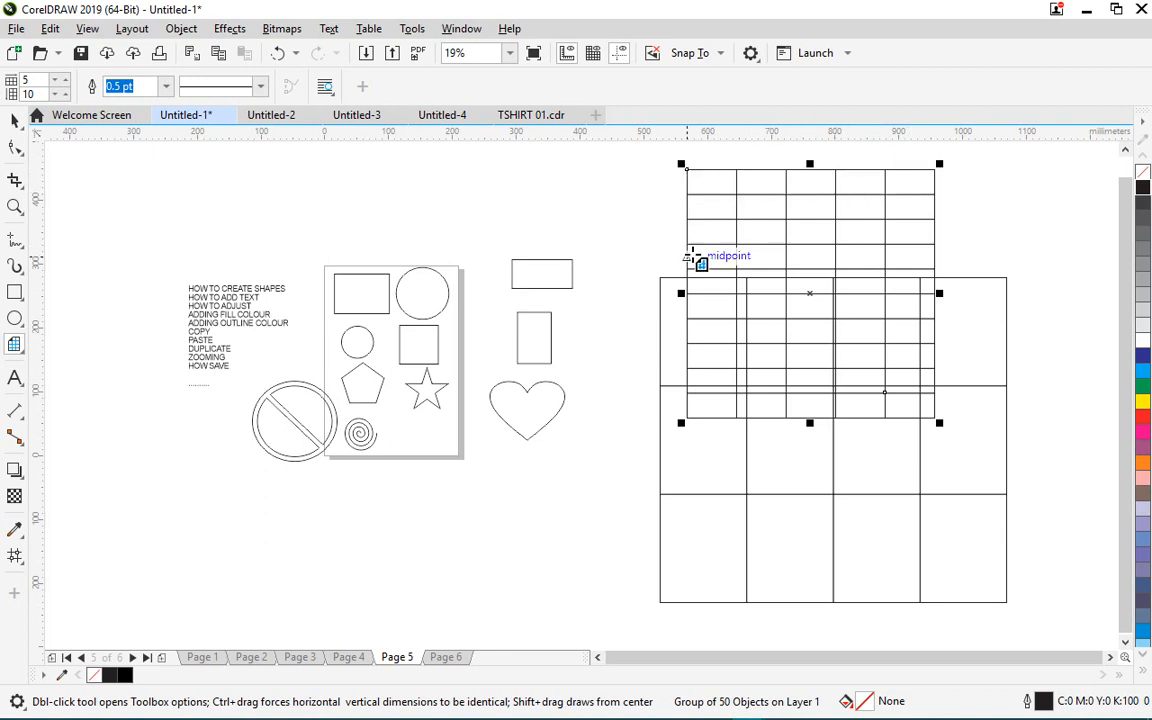
- Delete both graph paper grids to the right of the shapes
{"action": "left_click", "coordinate": [15, 119]}
{"action": "key", "text": "Delete"}
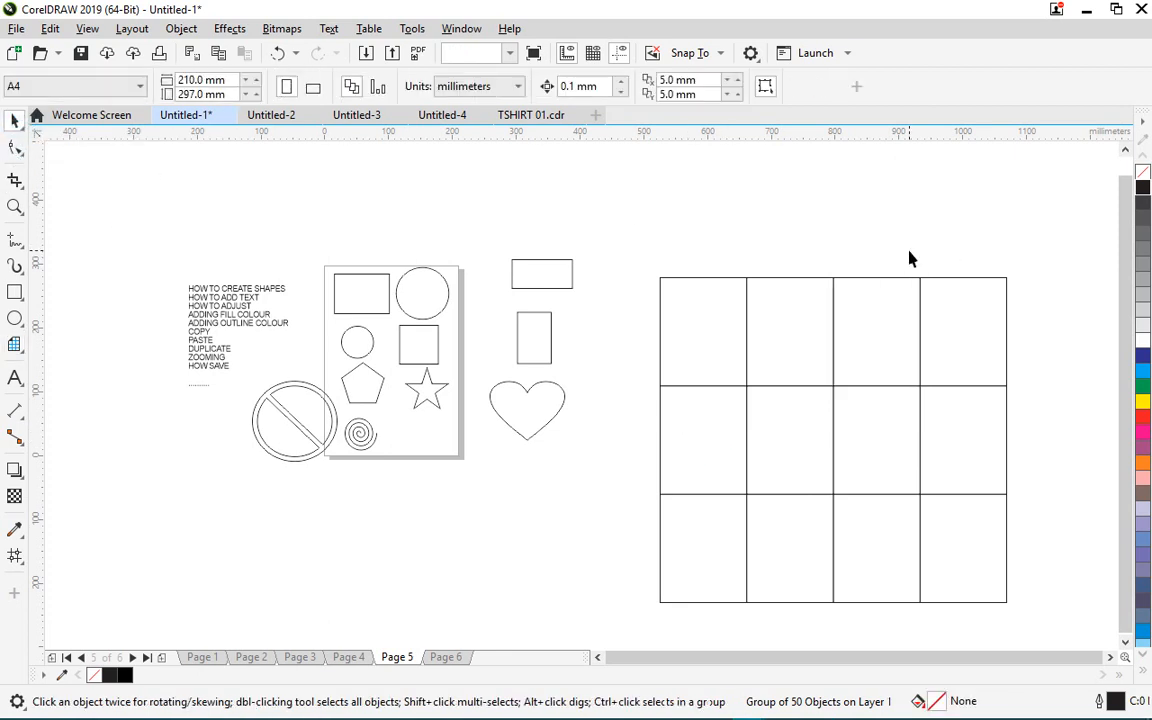
{"action": "left_click", "coordinate": [797, 329]}
{"action": "key", "text": "Delete"}
{"action": "left_click", "coordinate": [821, 307]}
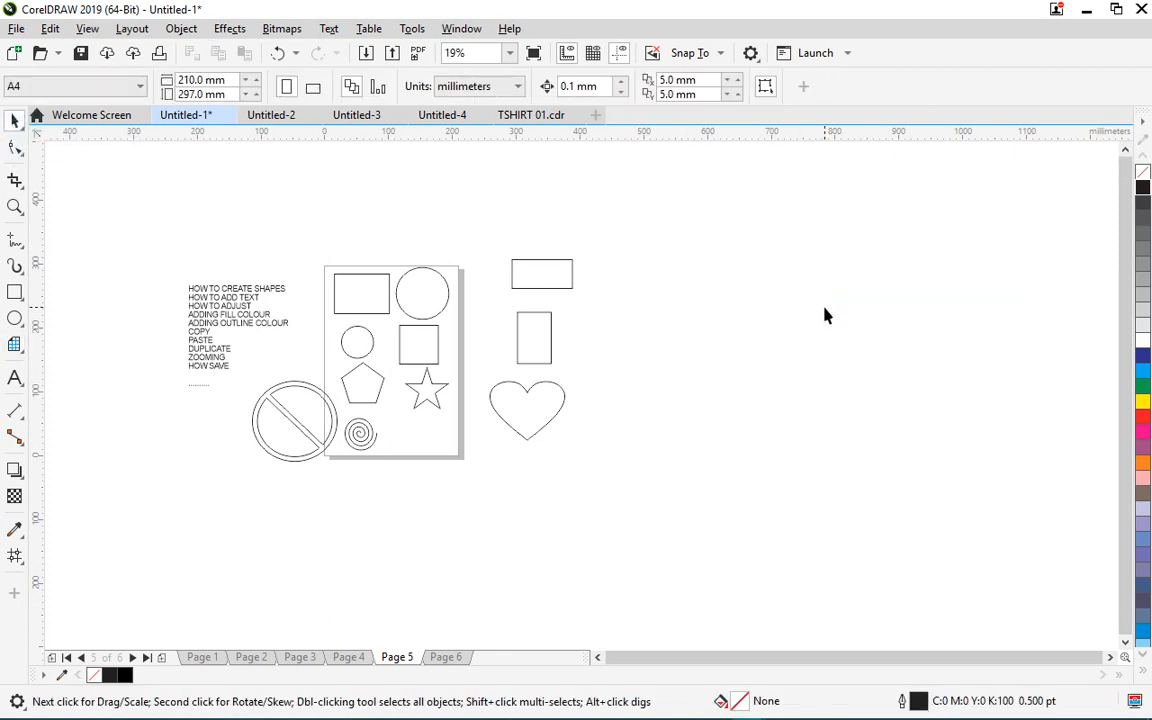
- Add the artistic text "TYPING IS FUN" in 24 pt Arial below the topic list
{"action": "scroll", "coordinate": [769, 319], "scroll_direction": "down", "scroll_amount": 2}
{"action": "scroll", "coordinate": [610, 383], "scroll_direction": "up", "scroll_amount": 3}
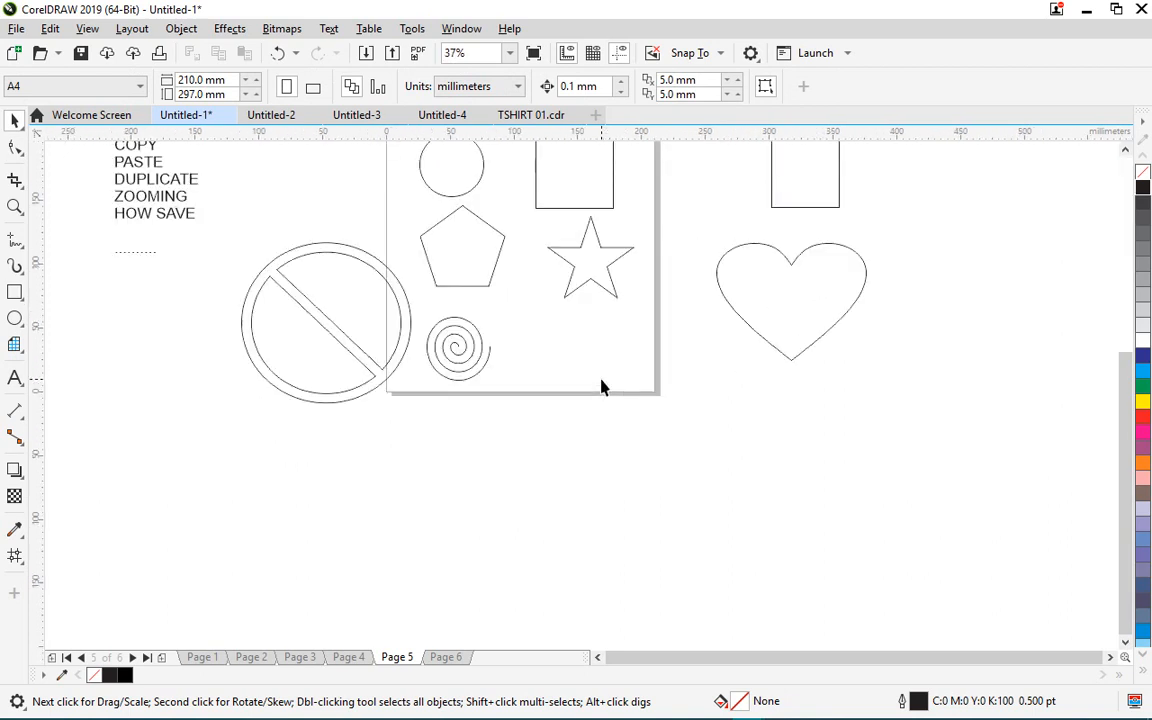
{"action": "scroll", "coordinate": [599, 386], "scroll_direction": "down", "scroll_amount": 1}
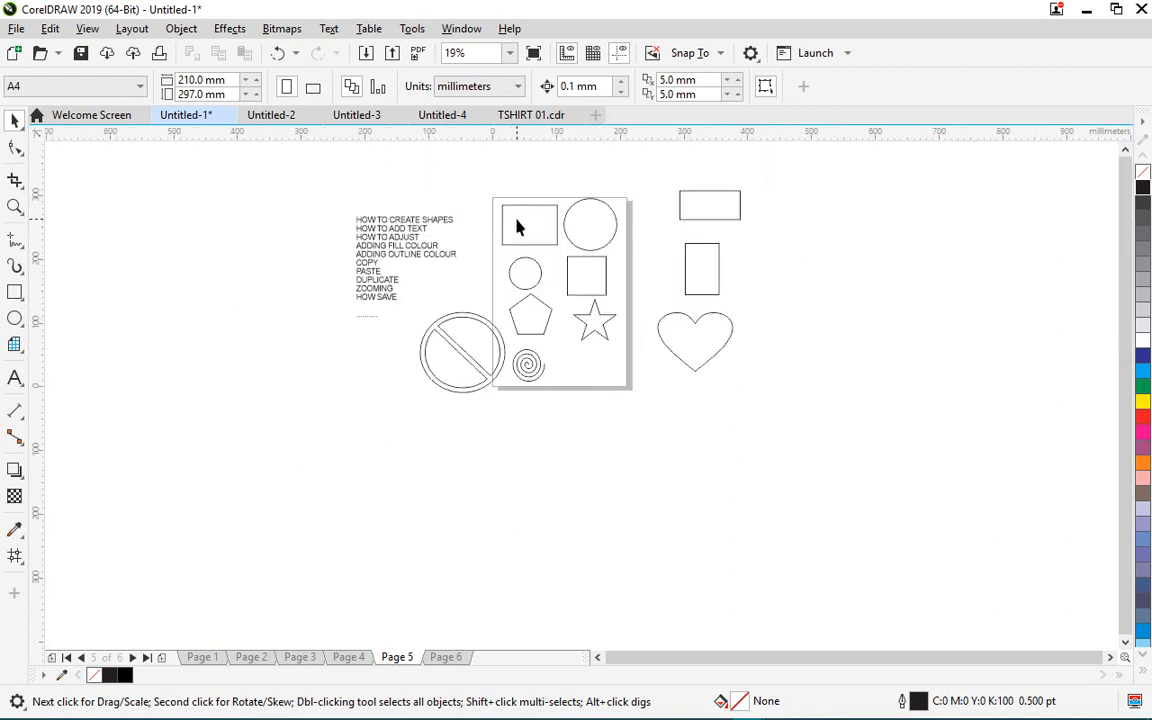
{"action": "scroll", "coordinate": [390, 213], "scroll_direction": "up", "scroll_amount": 1}
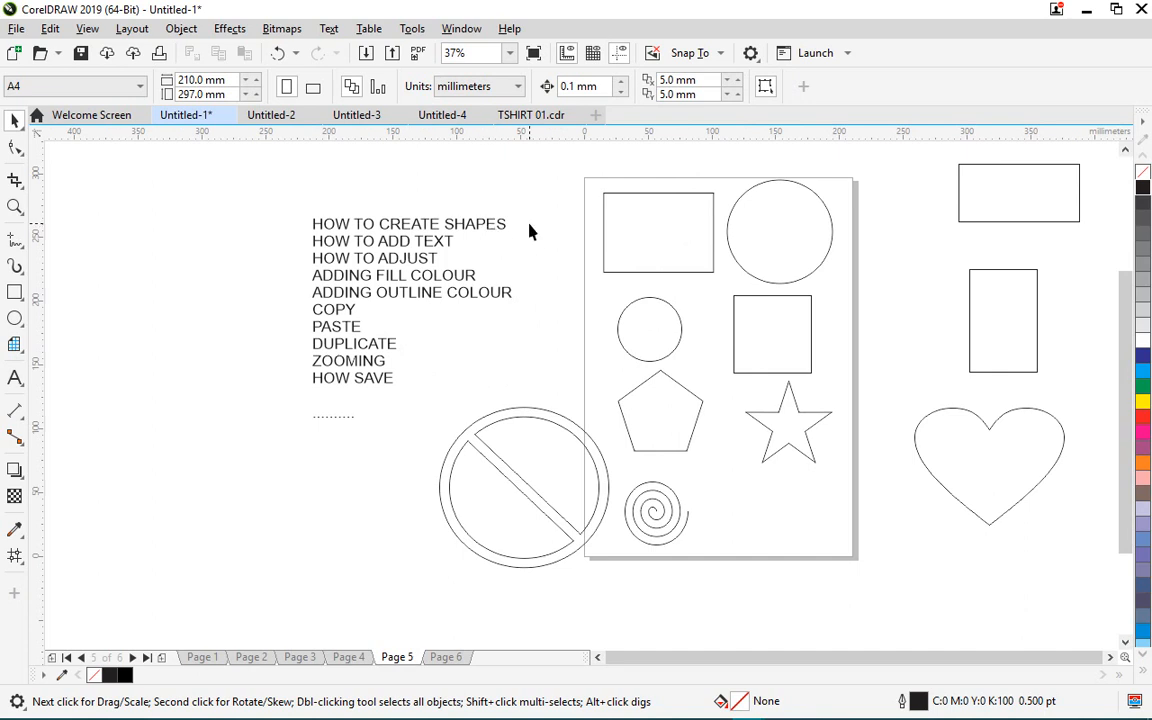
{"action": "scroll", "coordinate": [268, 257], "scroll_direction": "down", "scroll_amount": 1}
{"action": "scroll", "coordinate": [266, 260], "scroll_direction": "up", "scroll_amount": 1}
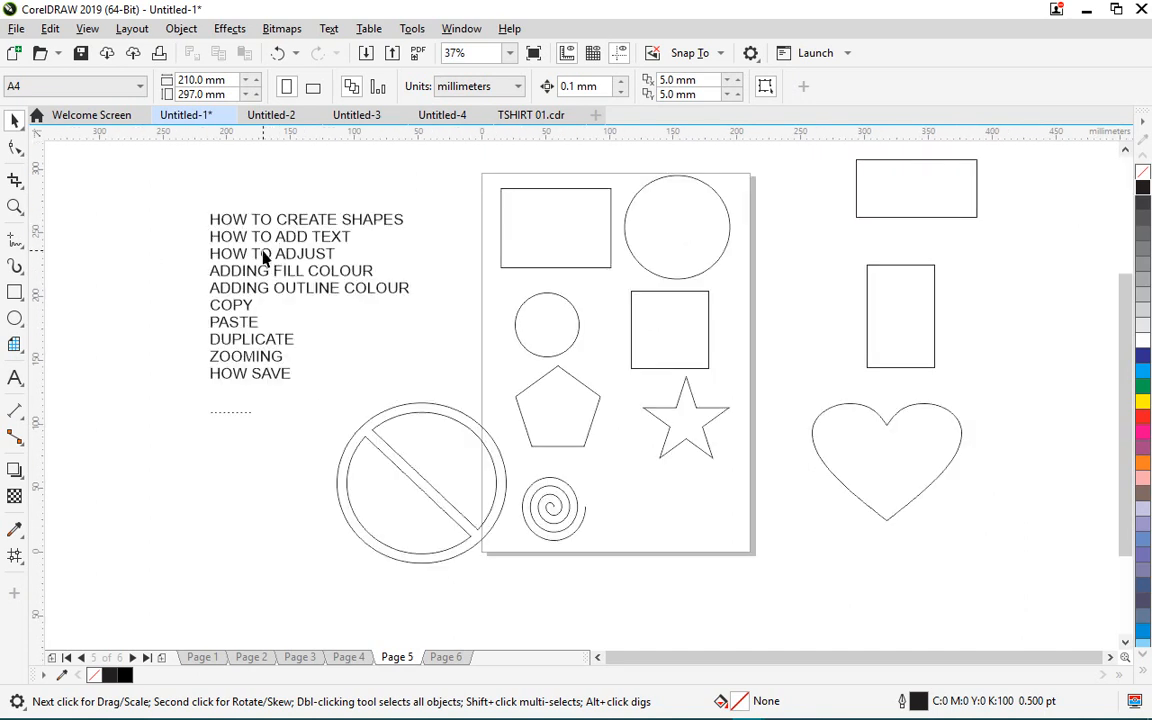
{"action": "left_click", "coordinate": [15, 380]}
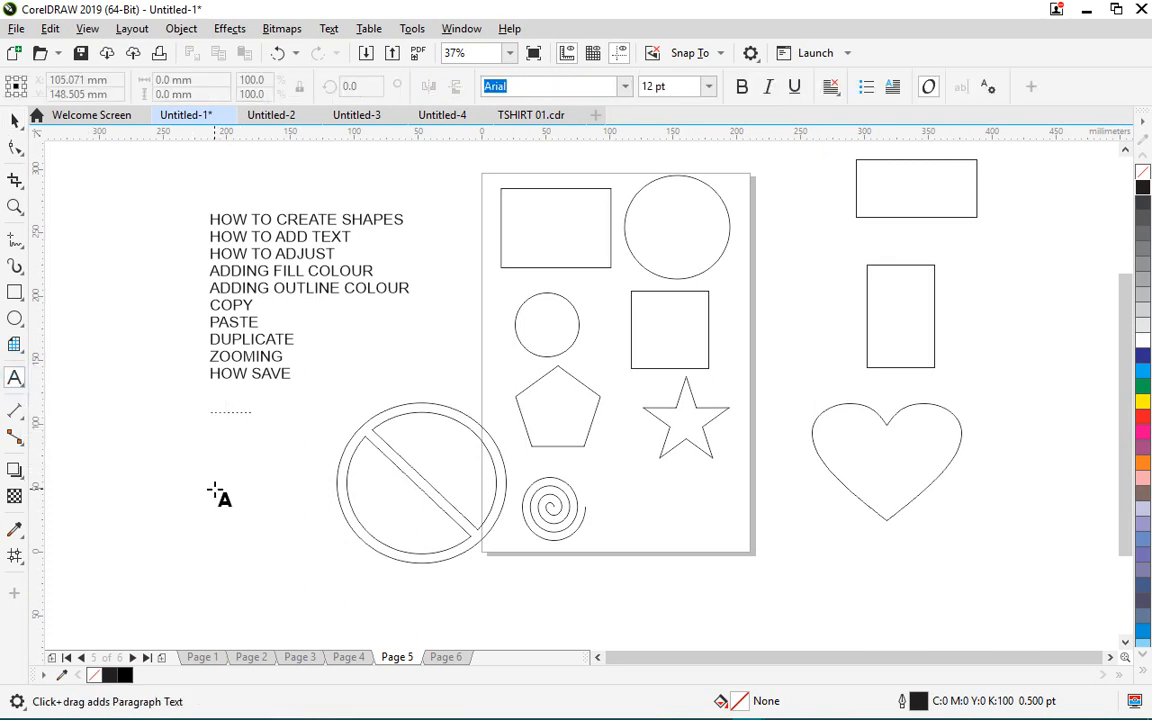
{"action": "left_click", "coordinate": [168, 476]}
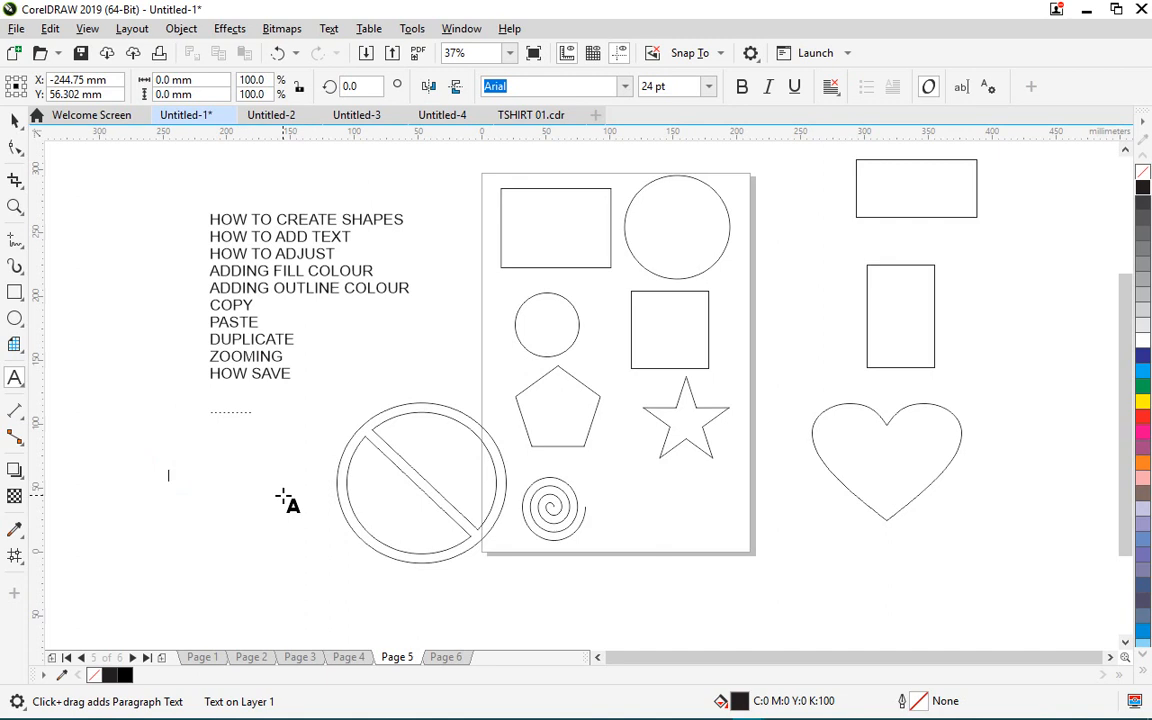
{"action": "type", "text": "TT"}
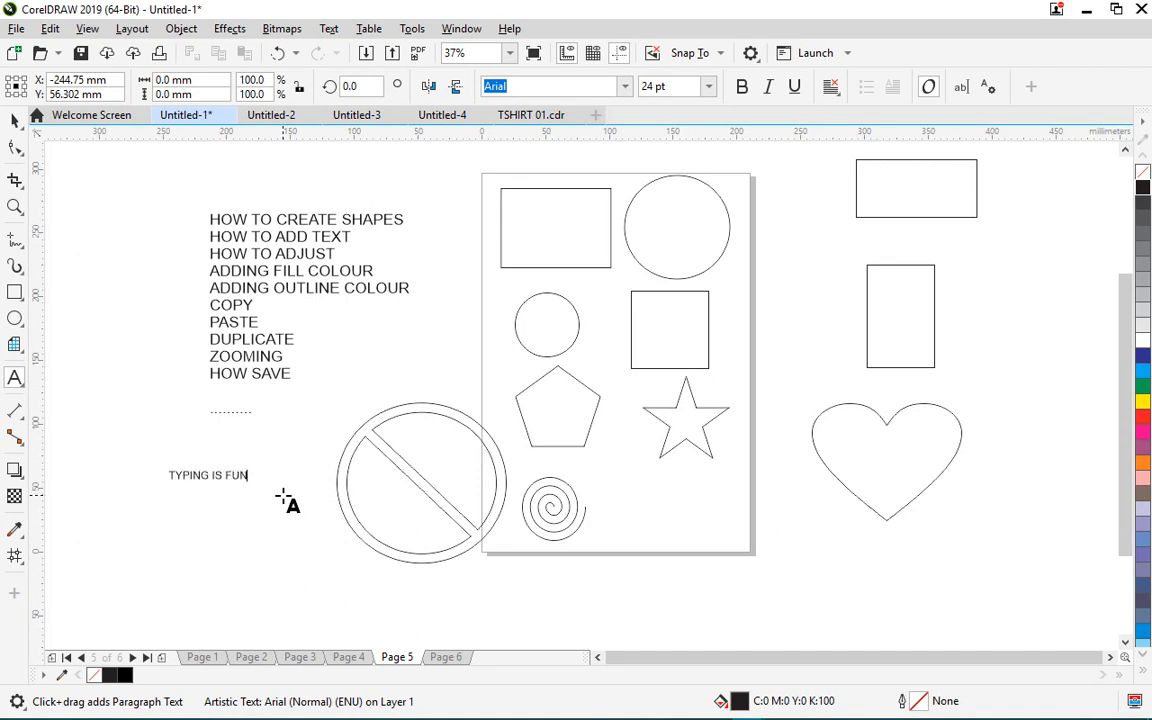
{"action": "key", "text": "ctrl+space"}
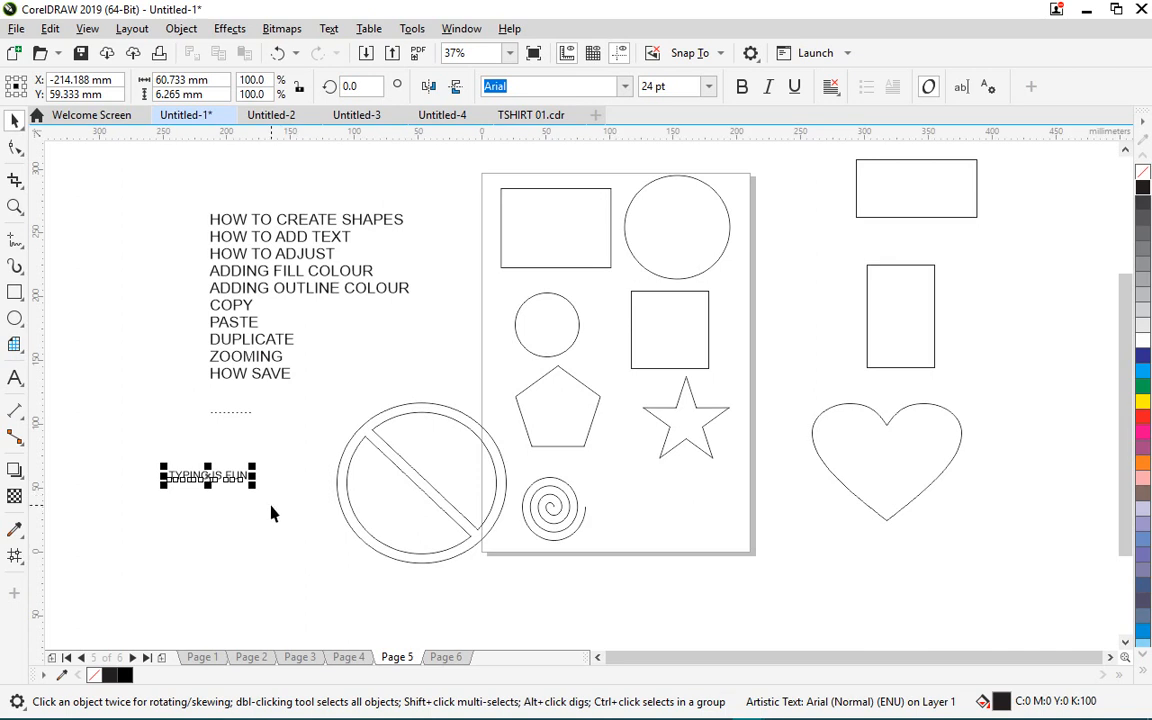
- Insert the line "HOW TO RESIZE/ADJUST" after "ADDING OUTLINE COLOUR" in the topic list and deselect the text
{"action": "left_click", "coordinate": [283, 347]}
{"action": "double_click", "coordinate": [262, 316]}
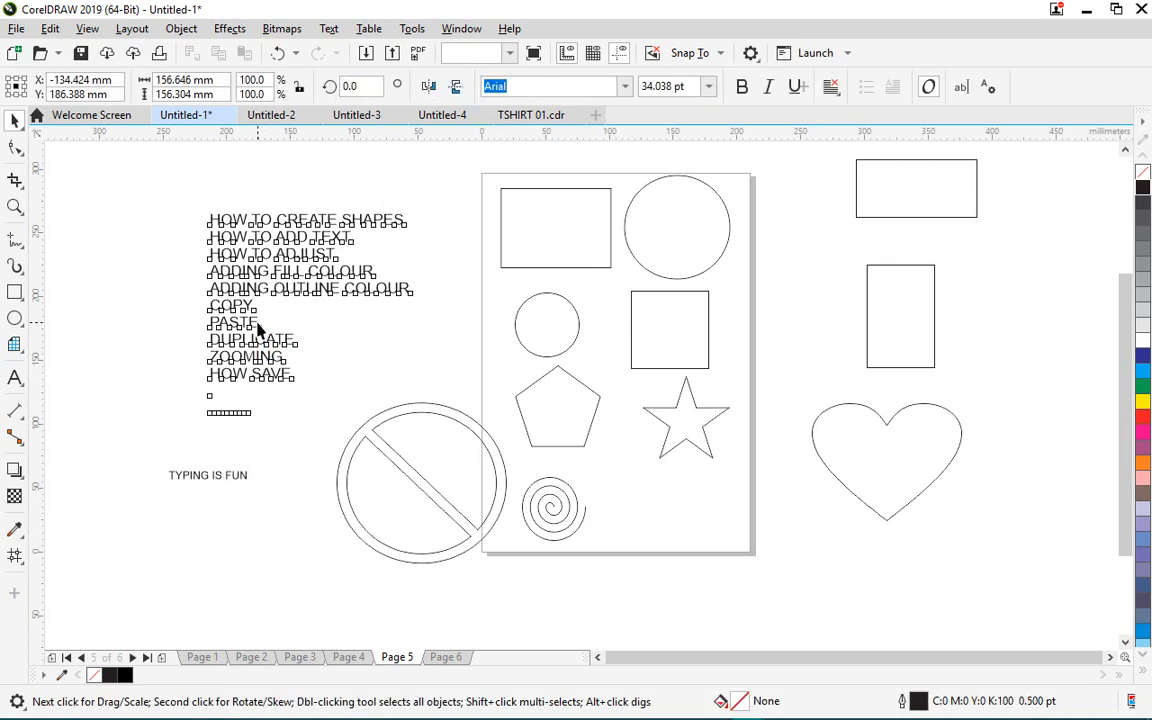
{"action": "left_click", "coordinate": [262, 316]}
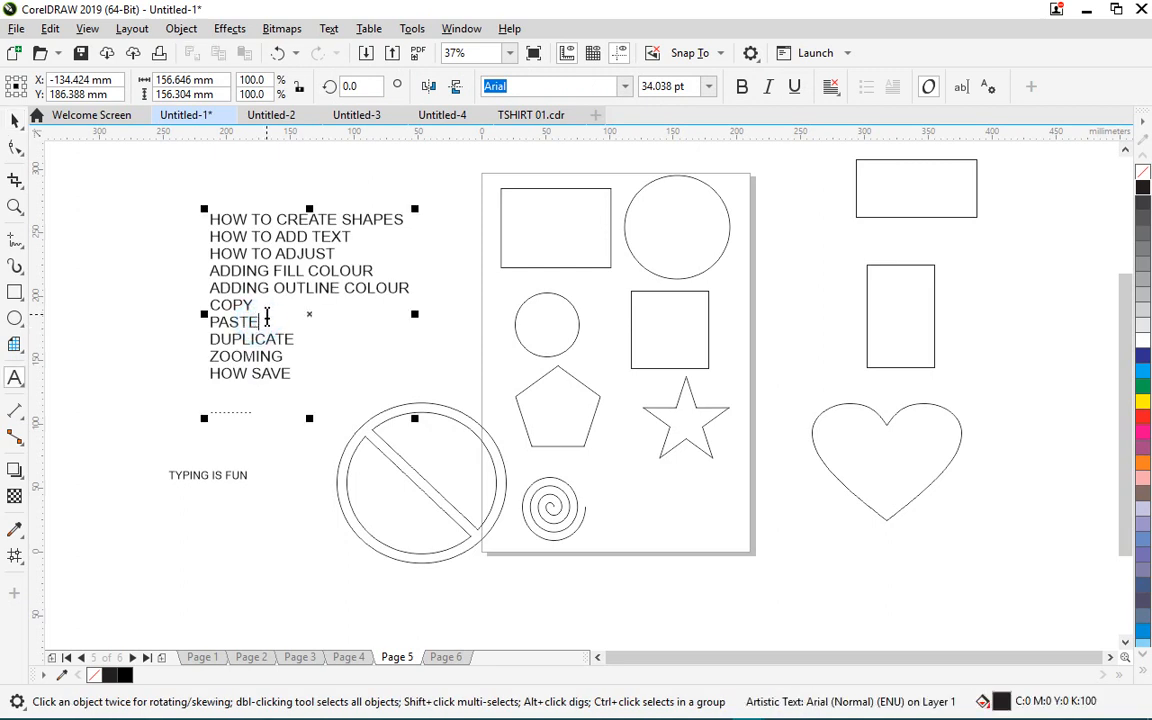
{"action": "left_click", "coordinate": [411, 289]}
{"action": "key", "text": "Return"}
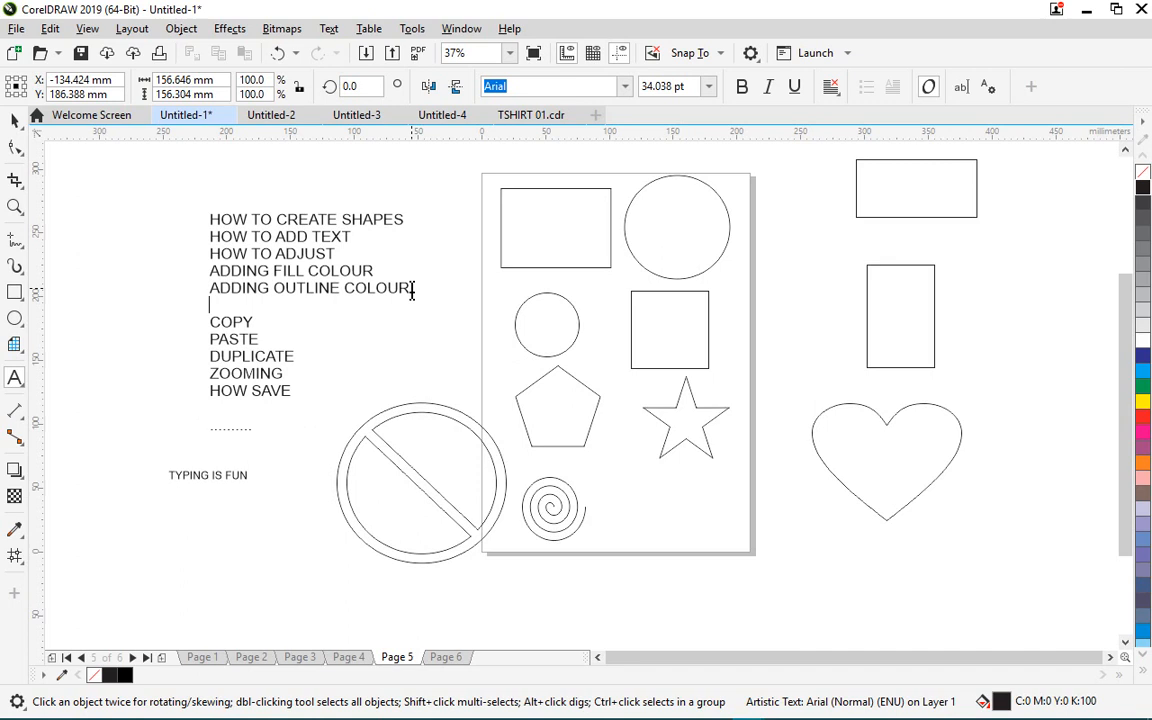
{"action": "type", "text": "HOW TO RESIZE/ADJUST"}
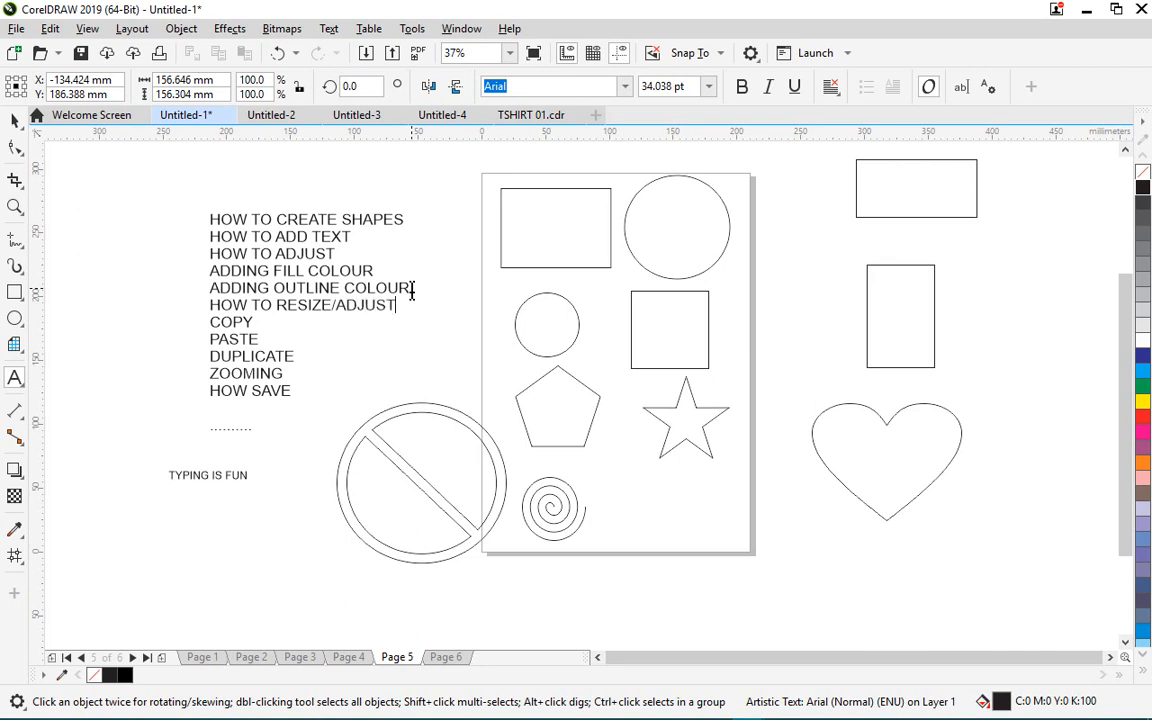
{"action": "key", "text": "ctrl+space"}
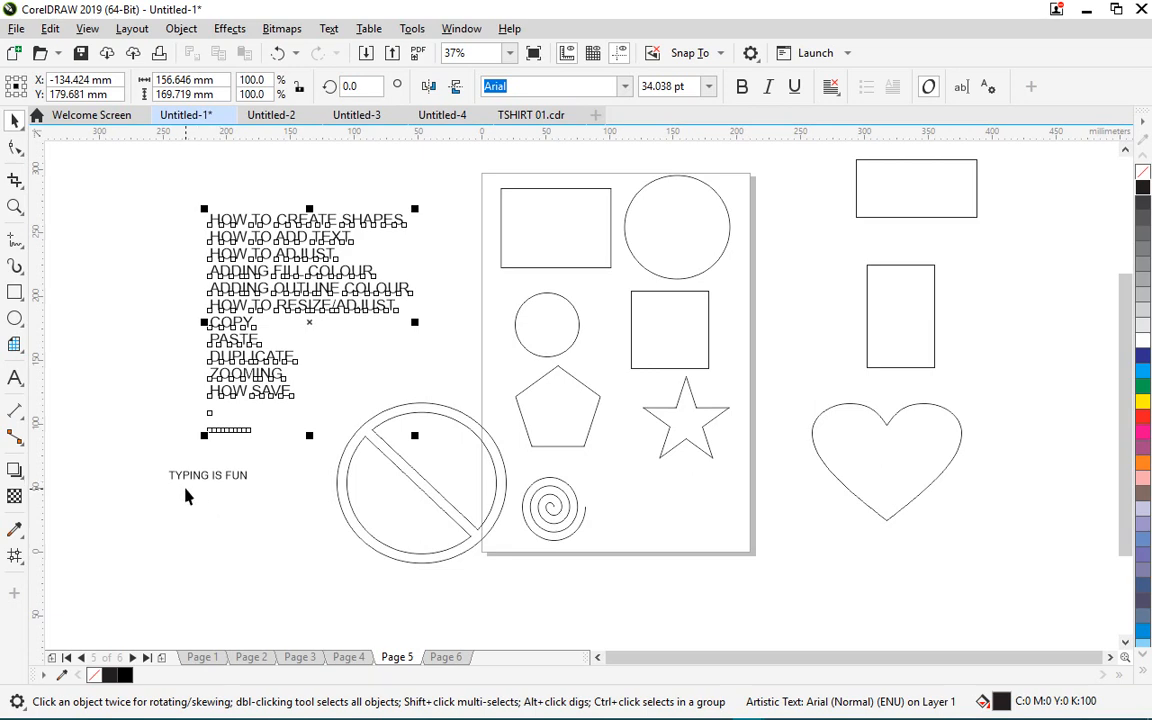
{"action": "scroll", "coordinate": [190, 498], "scroll_direction": "up", "scroll_amount": 2}
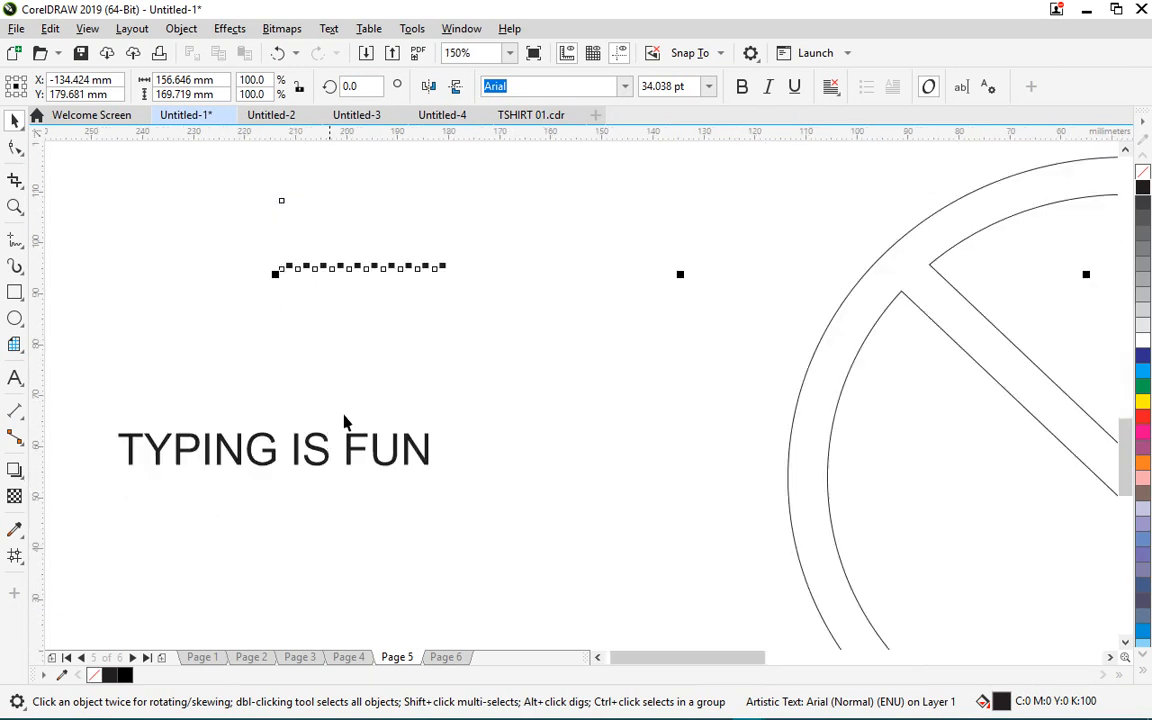
{"action": "scroll", "coordinate": [343, 420], "scroll_direction": "down", "scroll_amount": 2}
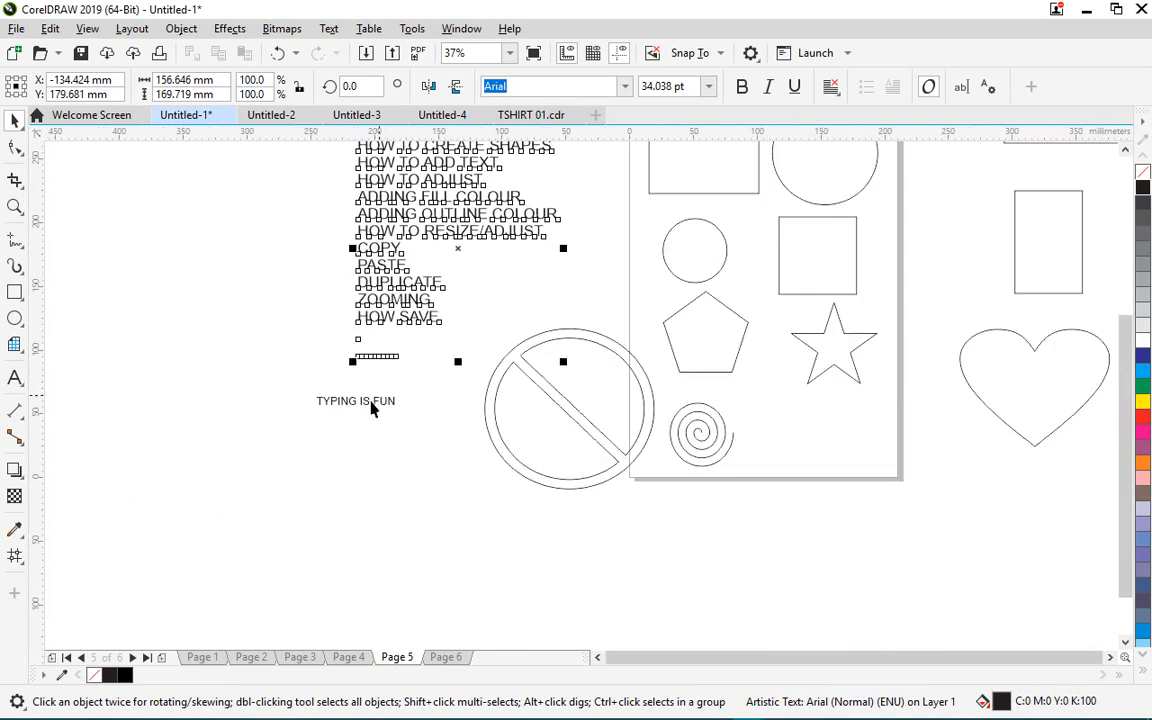
{"action": "left_click", "coordinate": [442, 301]}
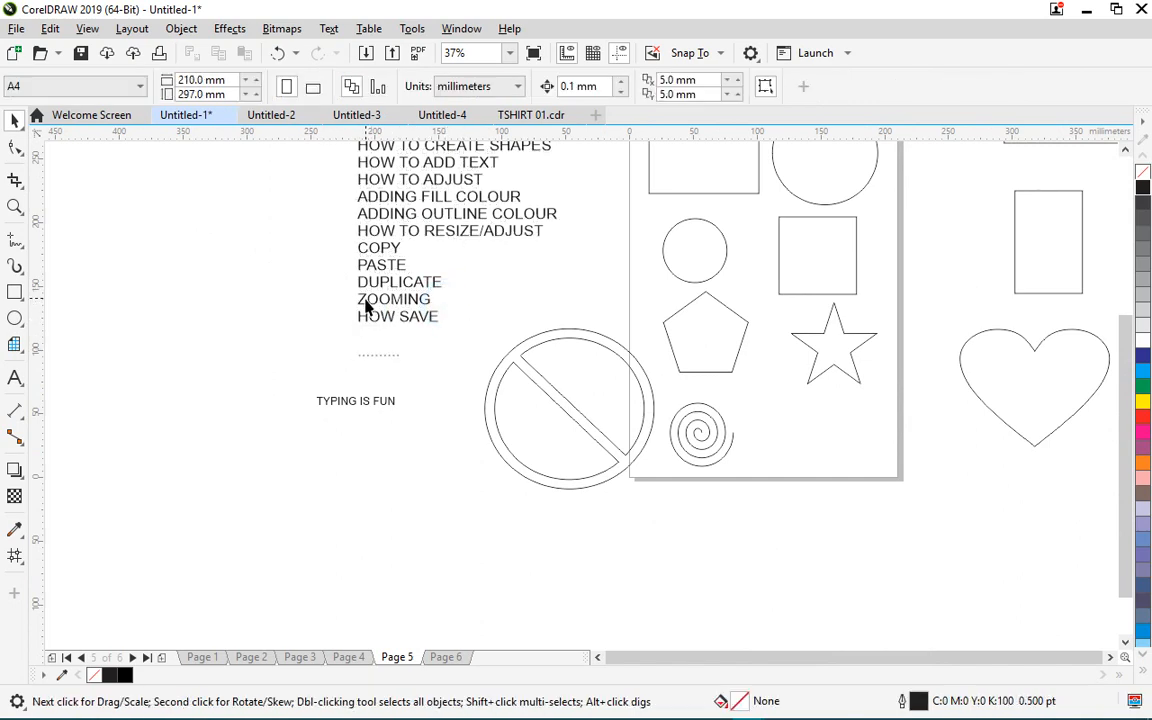
- Examine the "TYPING IS FUN" text and the topic list at several zoom levels
{"action": "scroll", "coordinate": [390, 306], "scroll_direction": "up", "scroll_amount": 1}
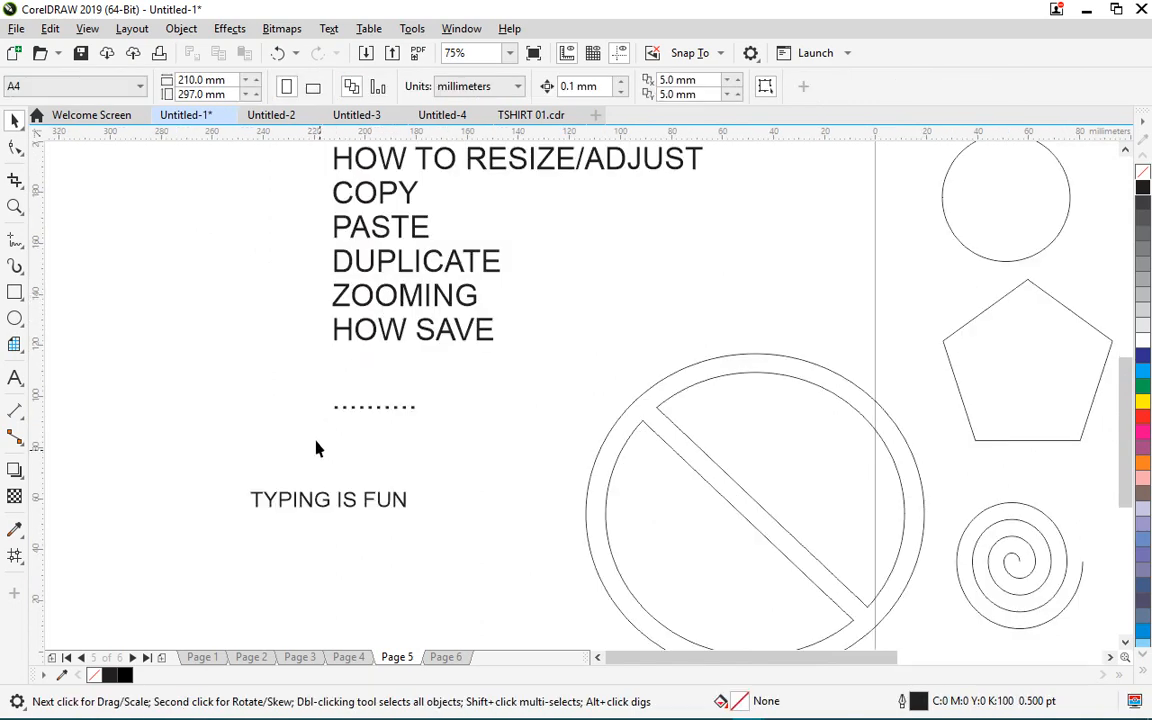
{"action": "scroll", "coordinate": [300, 398], "scroll_direction": "down", "scroll_amount": 1}
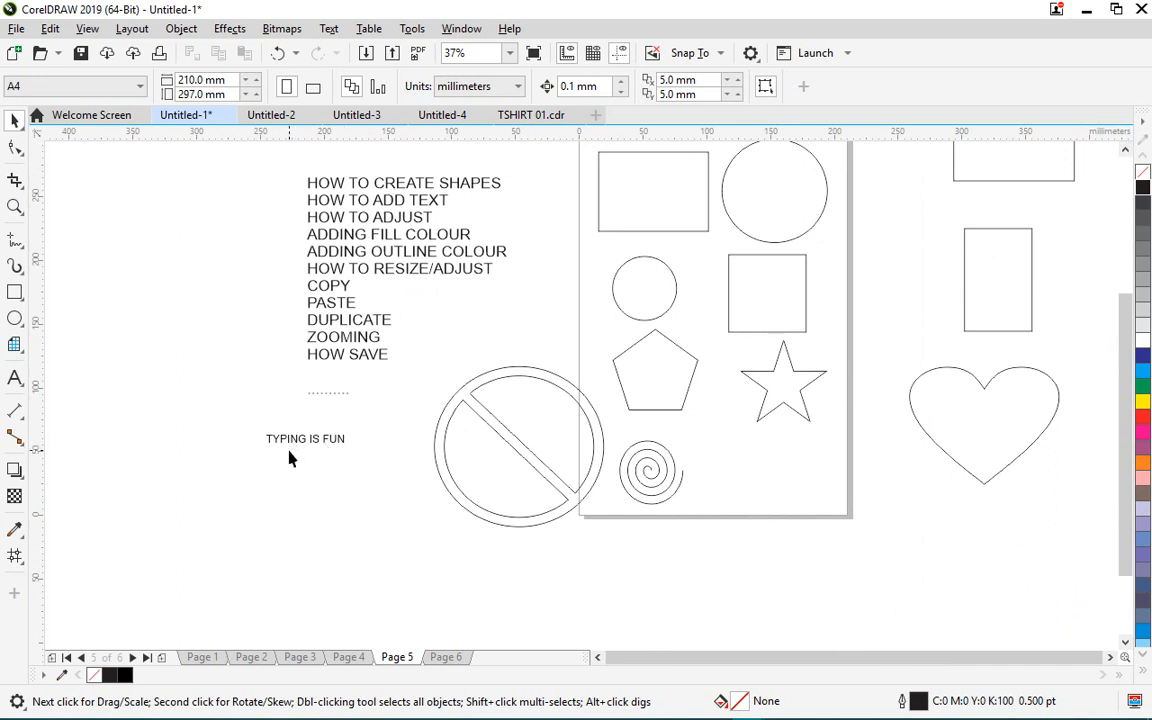
{"action": "scroll", "coordinate": [293, 445], "scroll_direction": "up", "scroll_amount": 4}
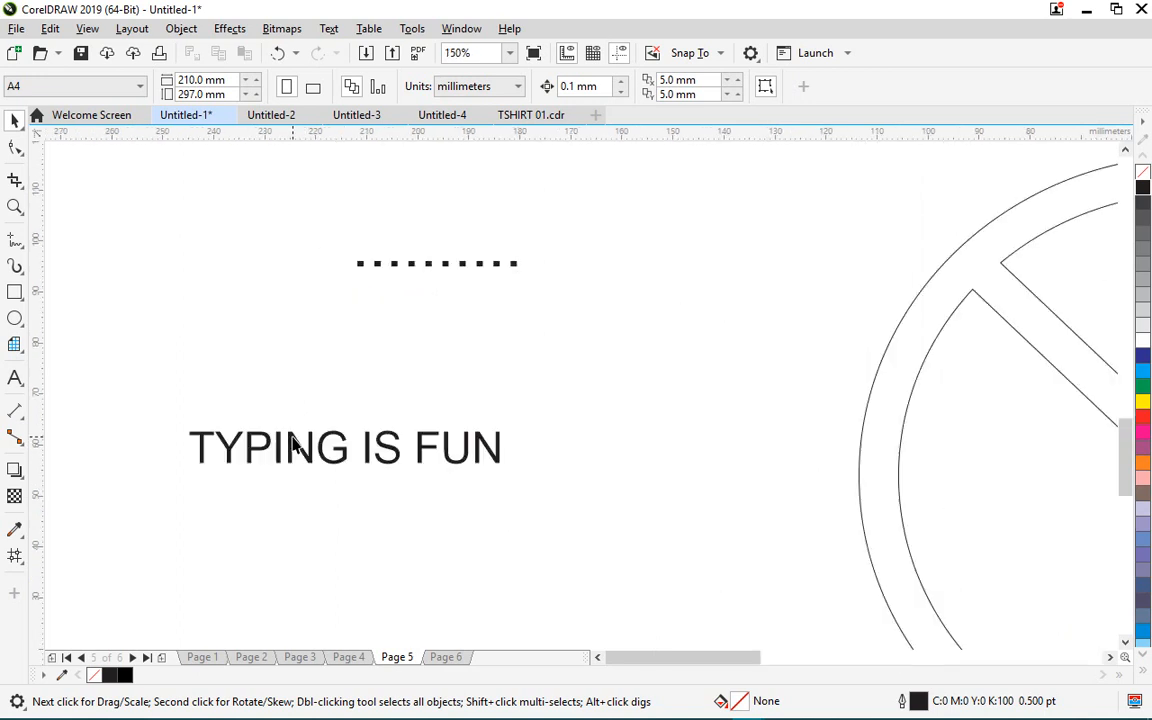
{"action": "scroll", "coordinate": [296, 440], "scroll_direction": "up", "scroll_amount": 2}
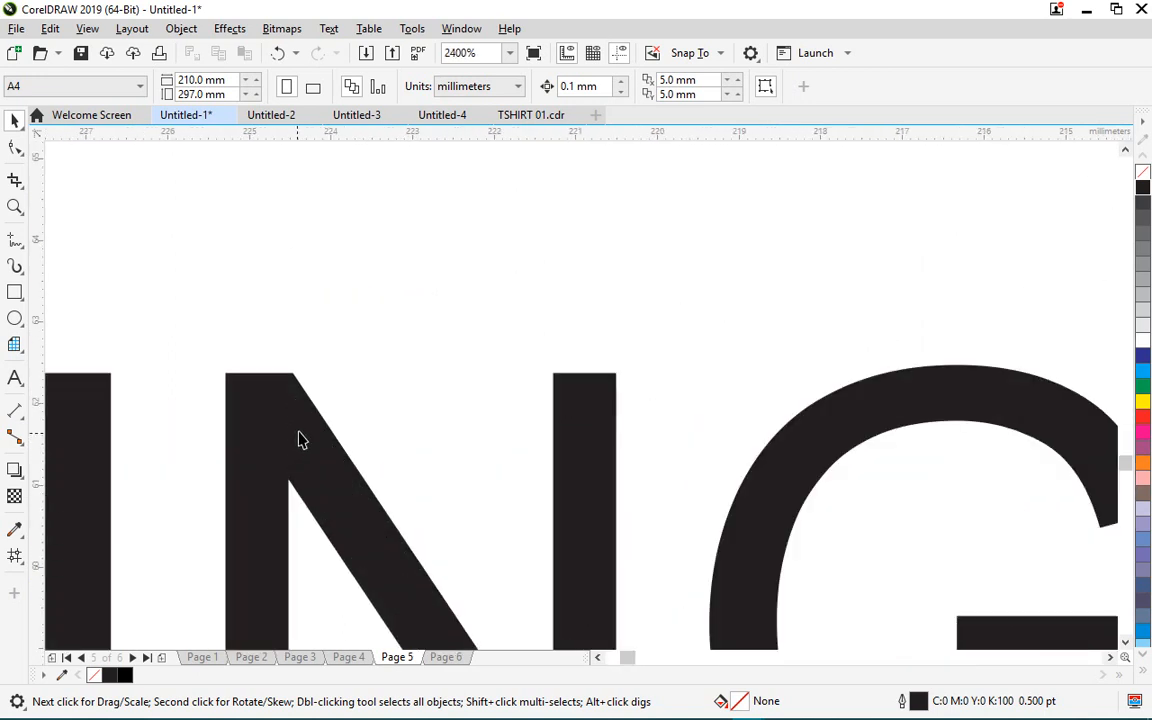
{"action": "scroll", "coordinate": [290, 445], "scroll_direction": "down", "scroll_amount": 8}
{"action": "scroll", "coordinate": [278, 452], "scroll_direction": "up", "scroll_amount": 2}
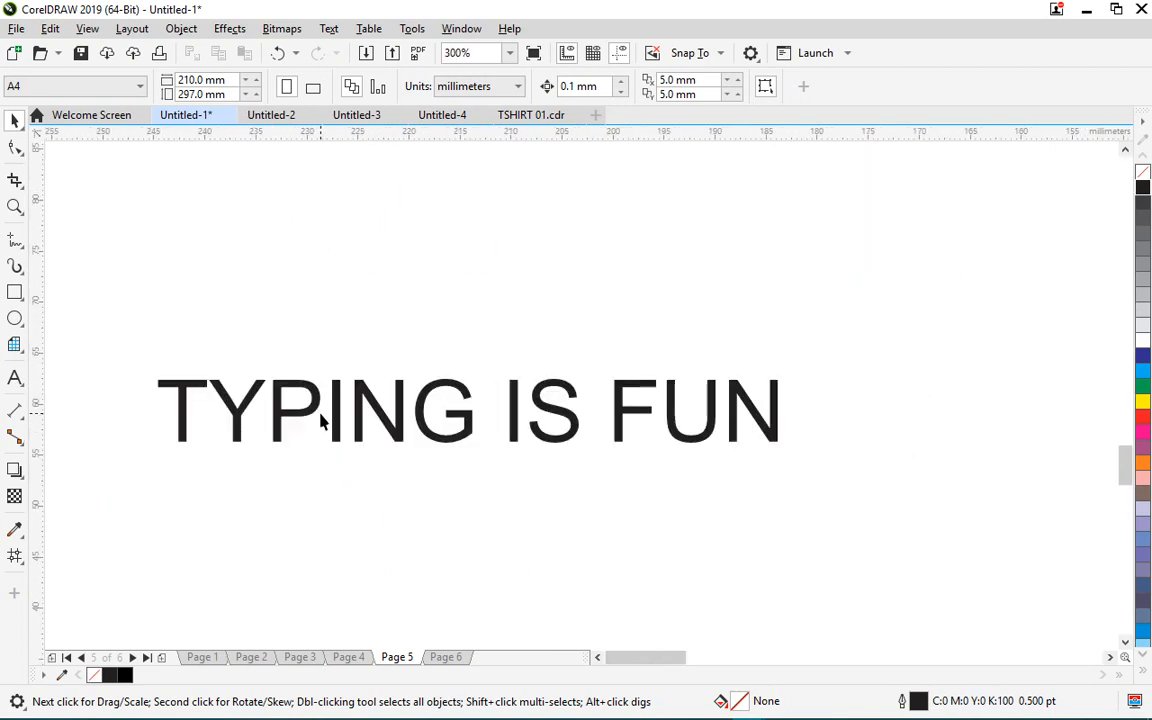
{"action": "scroll", "coordinate": [310, 430], "scroll_direction": "down", "scroll_amount": 3}
{"action": "scroll", "coordinate": [294, 414], "scroll_direction": "up", "scroll_amount": 2}
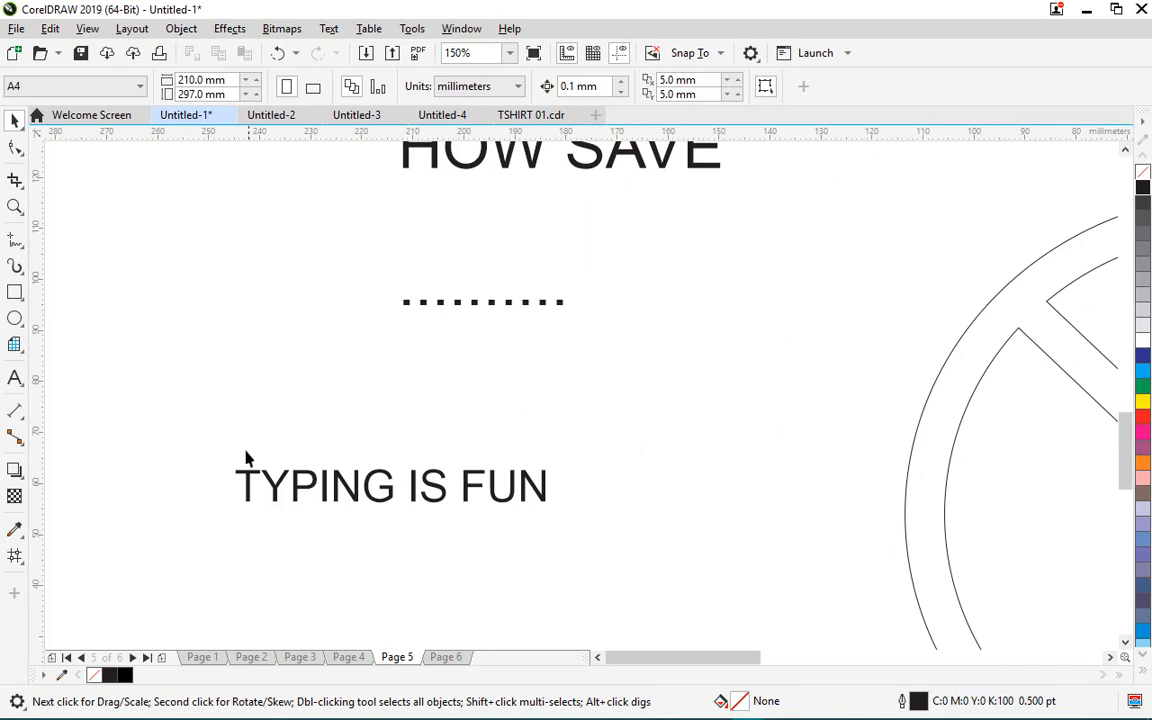
{"action": "scroll", "coordinate": [203, 440], "scroll_direction": "down", "scroll_amount": 1}
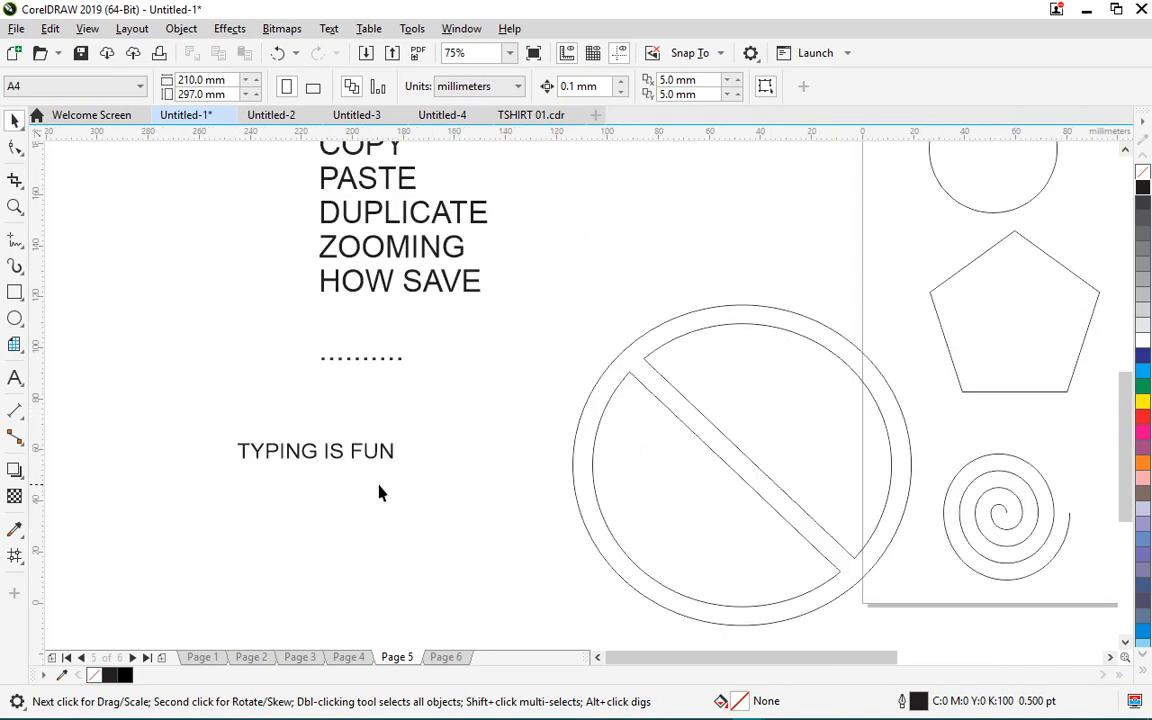
{"action": "scroll", "coordinate": [385, 493], "scroll_direction": "down", "scroll_amount": 2}
{"action": "scroll", "coordinate": [420, 370], "scroll_direction": "up", "scroll_amount": 3}
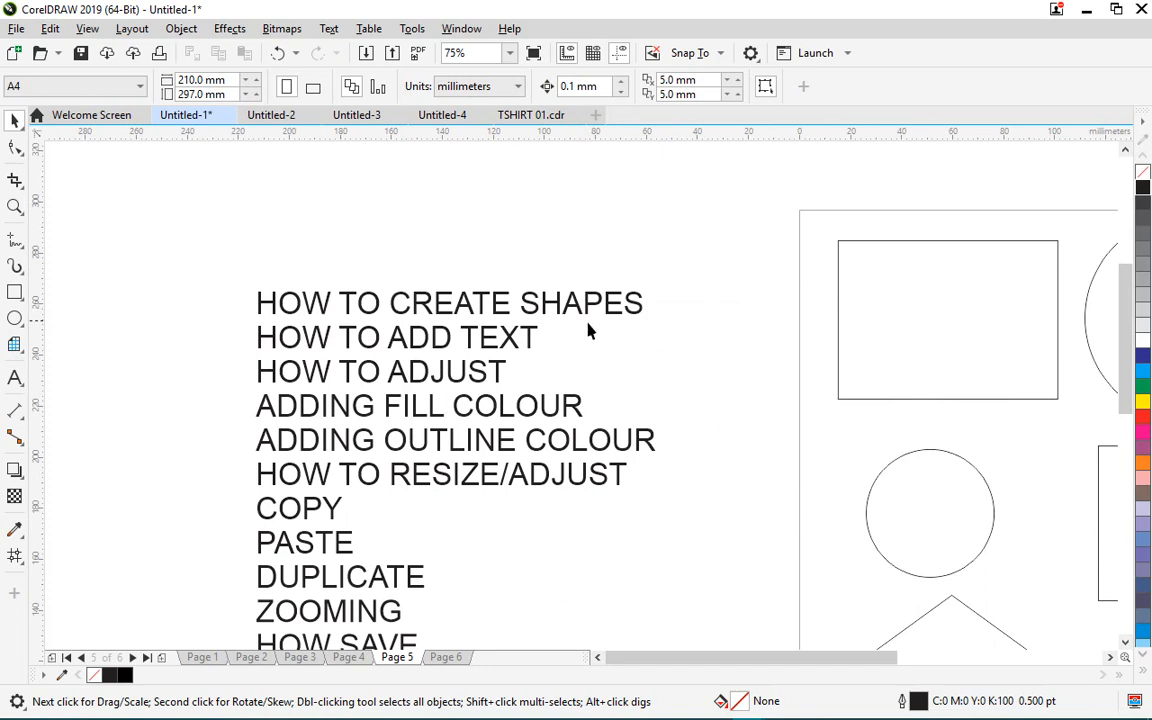
{"action": "scroll", "coordinate": [491, 319], "scroll_direction": "down", "scroll_amount": 2}
{"action": "scroll", "coordinate": [490, 318], "scroll_direction": "up", "scroll_amount": 2}
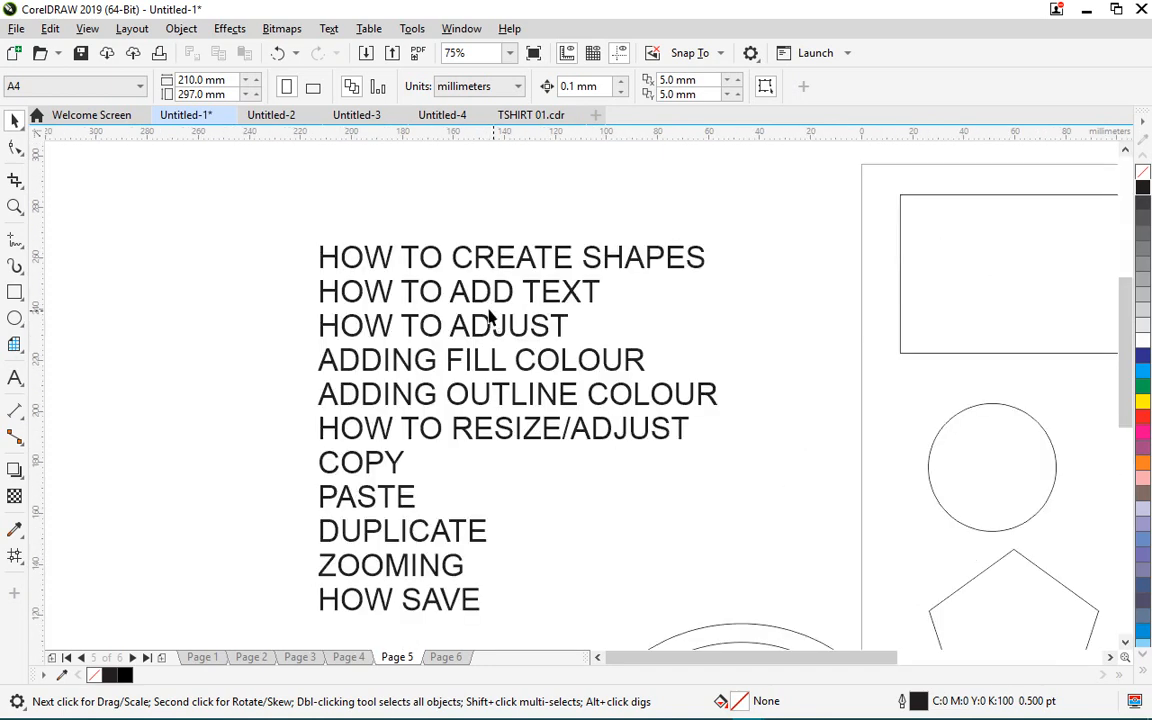
- Move the "TYPING IS FUN" text straight up to about Y 72 mm
{"action": "scroll", "coordinate": [485, 285], "scroll_direction": "down", "scroll_amount": 2}
{"action": "scroll", "coordinate": [440, 377], "scroll_direction": "up", "scroll_amount": 3}
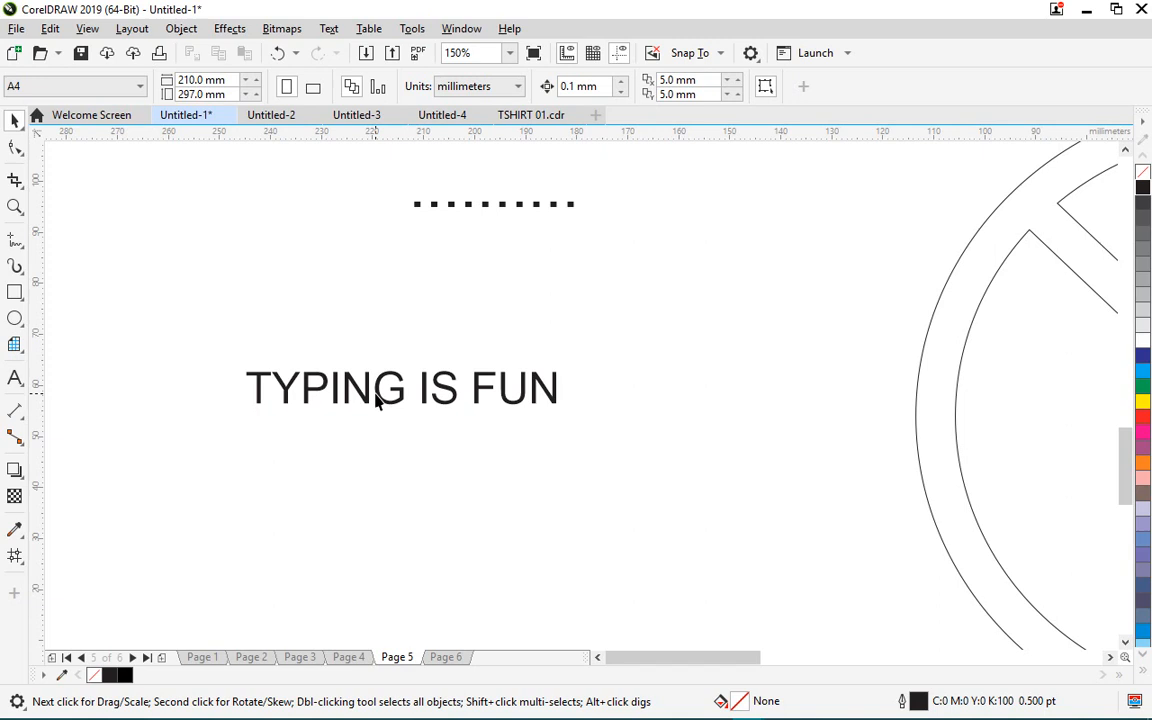
{"action": "left_click_drag", "start_coordinate": [376, 400], "coordinate": [368, 345]}
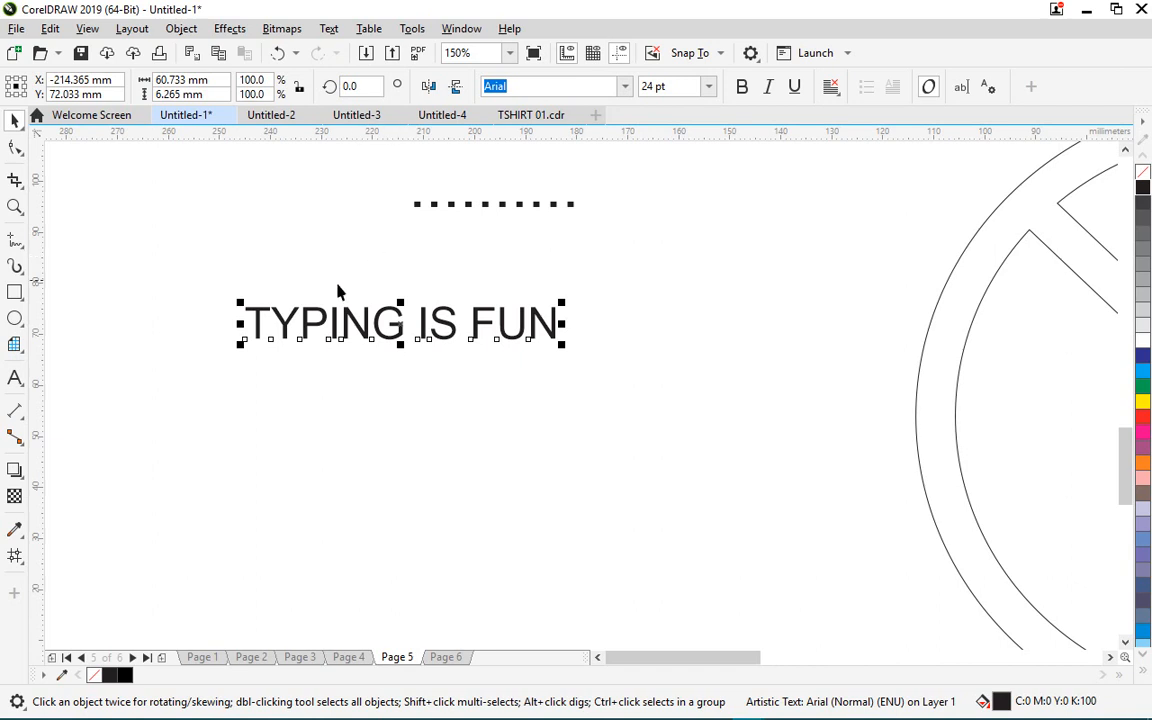
- Draw a paragraph text frame about 79 mm wide and 39 mm high below the "TYPING IS FUN" text
{"action": "left_click", "coordinate": [15, 378]}
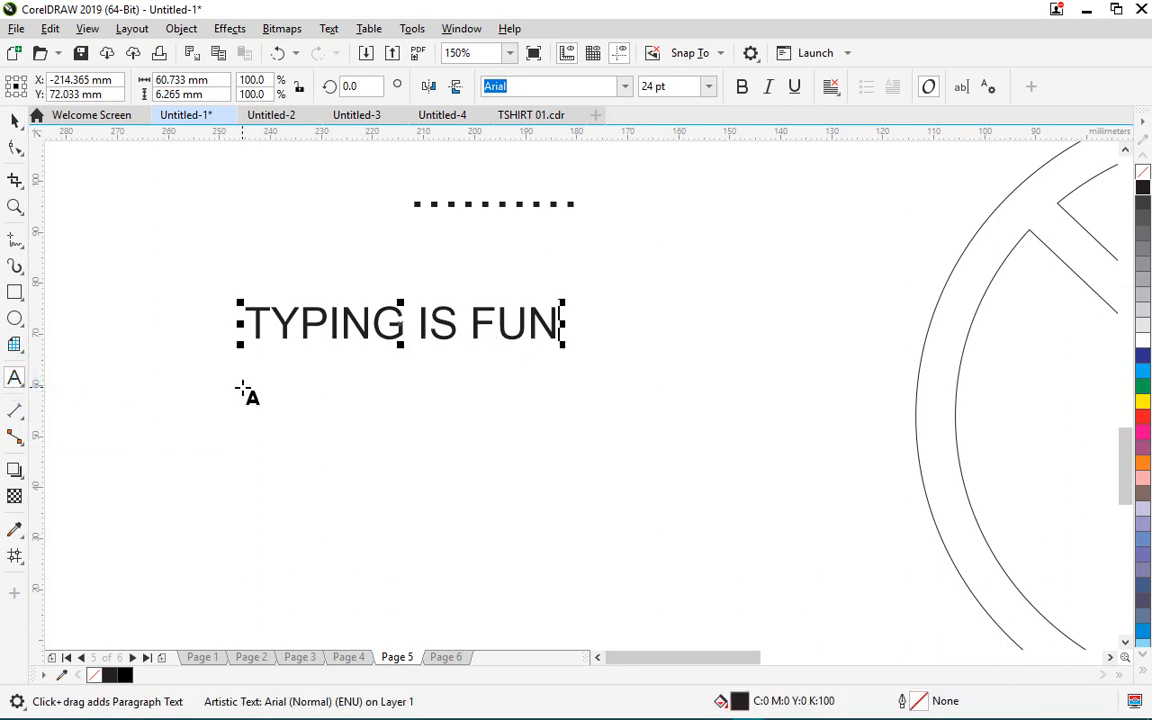
{"action": "left_click_drag", "start_coordinate": [242, 387], "coordinate": [645, 589]}
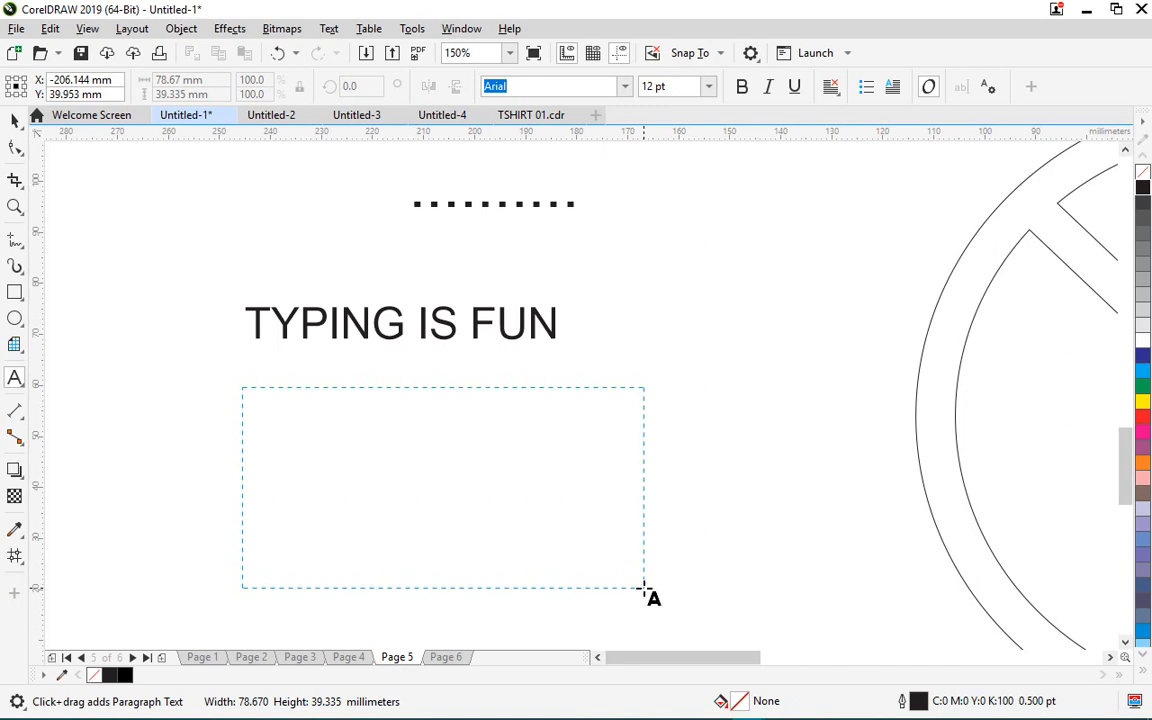
{"action": "left_click_drag", "start_coordinate": [643, 590], "coordinate": [643, 590]}
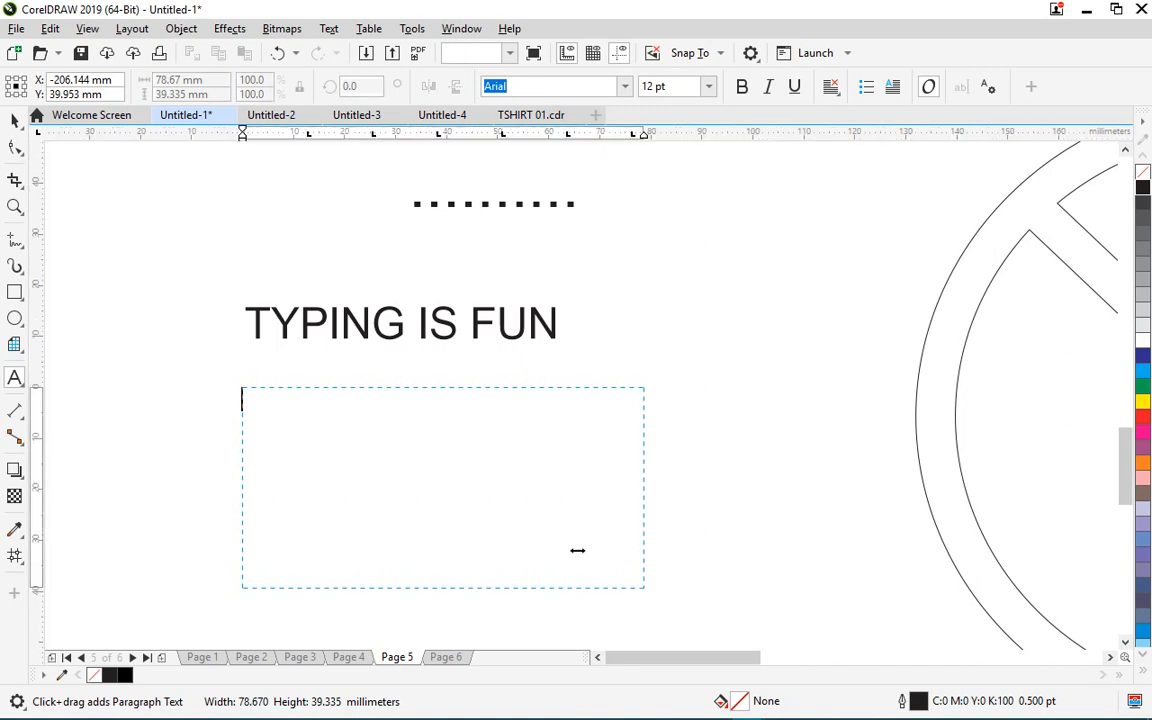
- Fill the paragraph frame with about three lines of 12 pt Arial filler text starting with "The", and finish text editing
{"action": "left_click", "coordinate": [262, 409]}
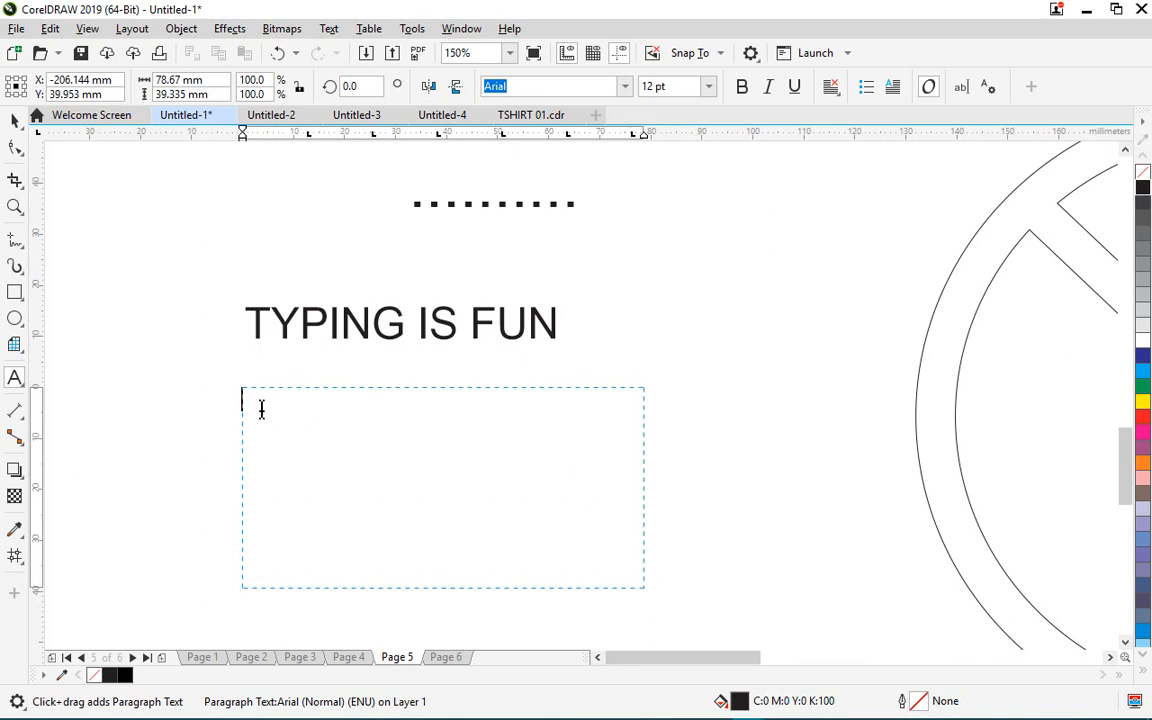
{"action": "type", "text": "The"}
{"action": "type", "text": "jhgdhdgfjhsgjfgsjgdfojjhvcsi"}
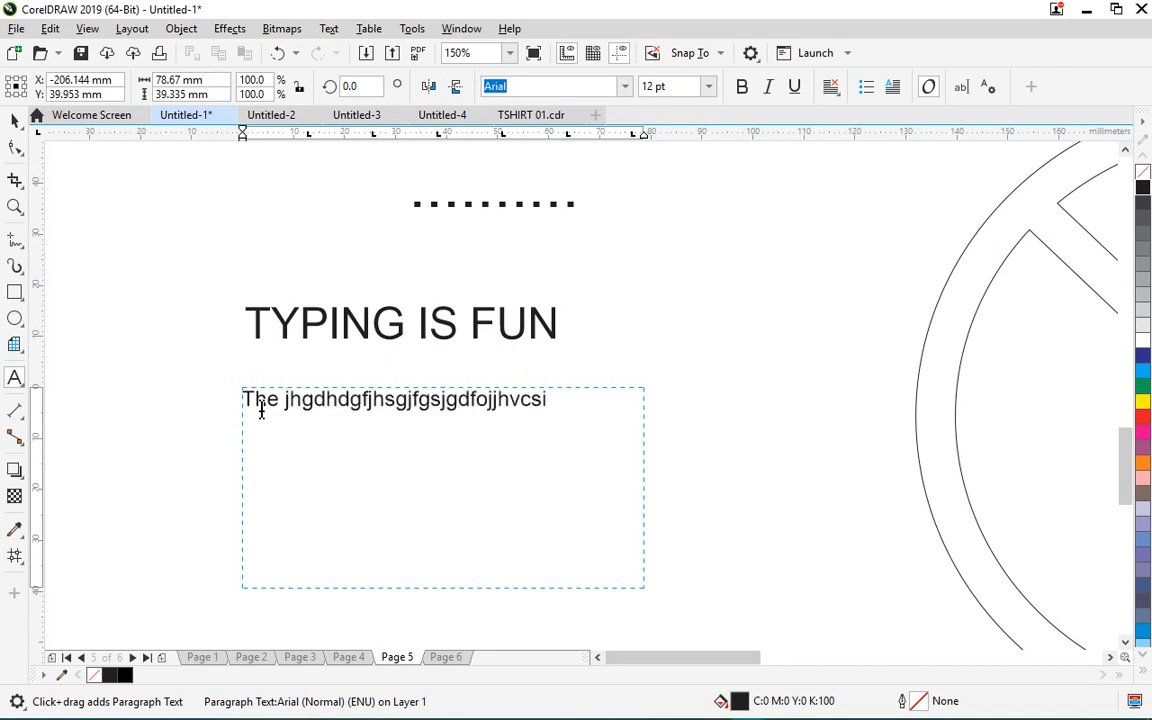
{"action": "type", "text": "ughasfgsdksfdfsdk;lfhsdfgsdhfgs"}
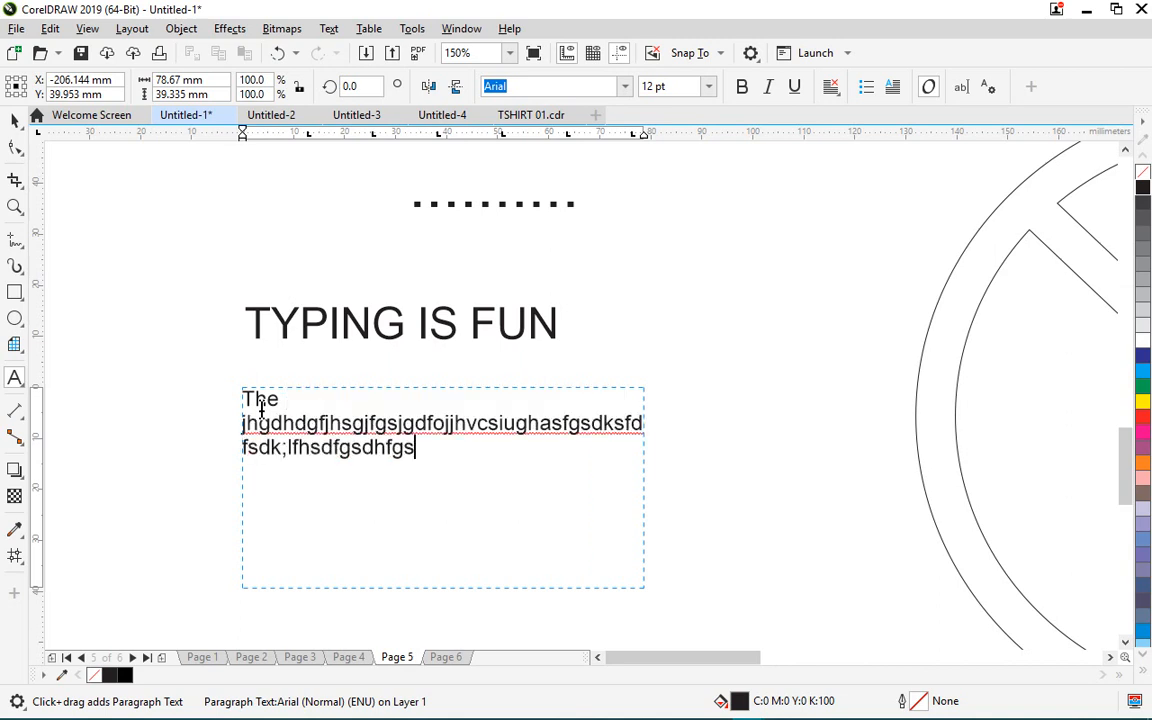
{"action": "type", "text": "sgdjkfgsdj"}
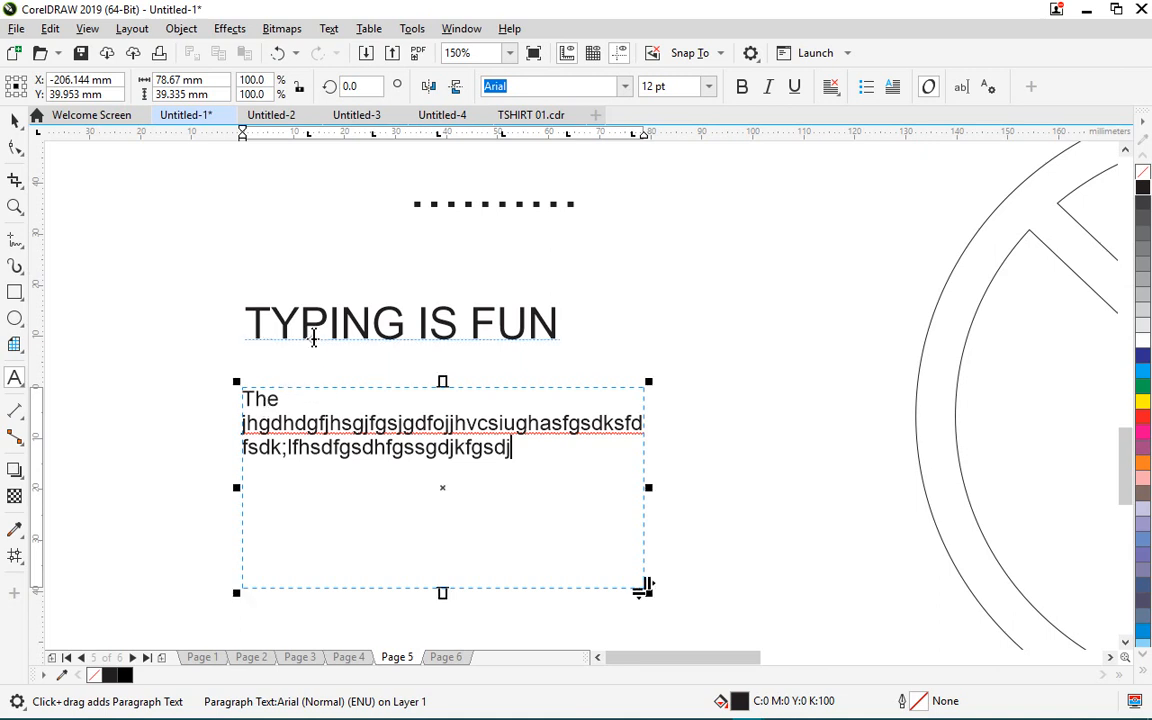
{"action": "key", "text": "ctrl+space"}
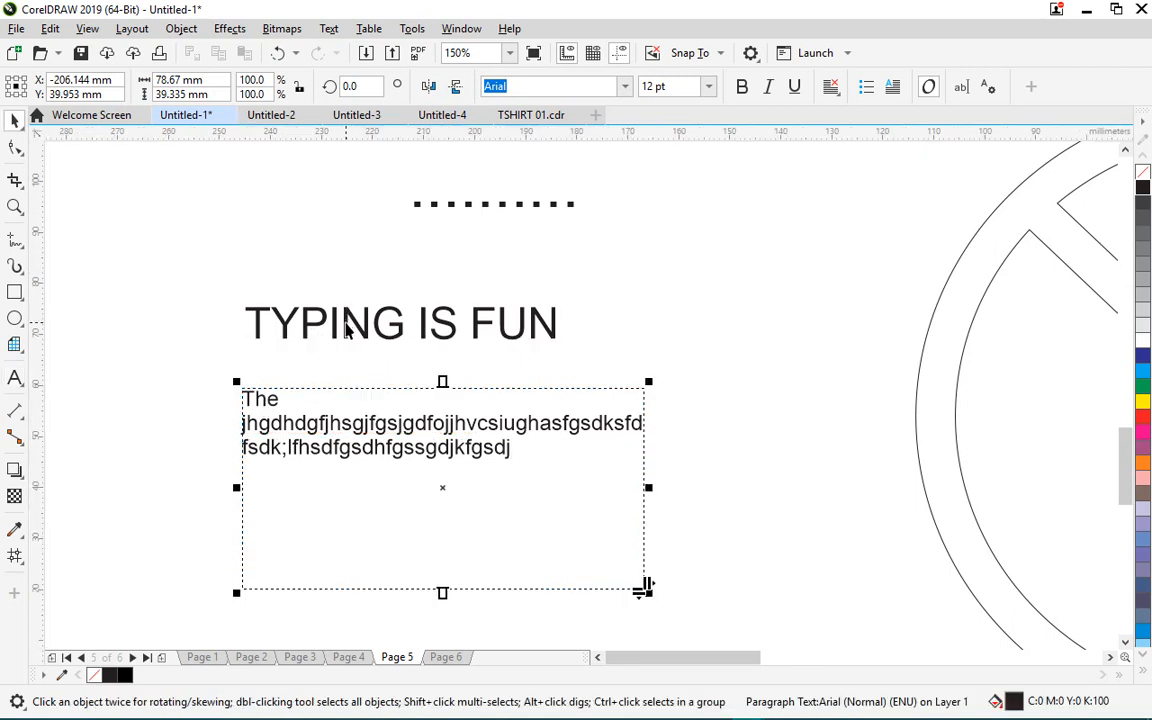
- Move the "TYPING IS FUN" text slightly up and enlarge it proportionally to about 62.6 mm wide
{"action": "left_click", "coordinate": [347, 320]}
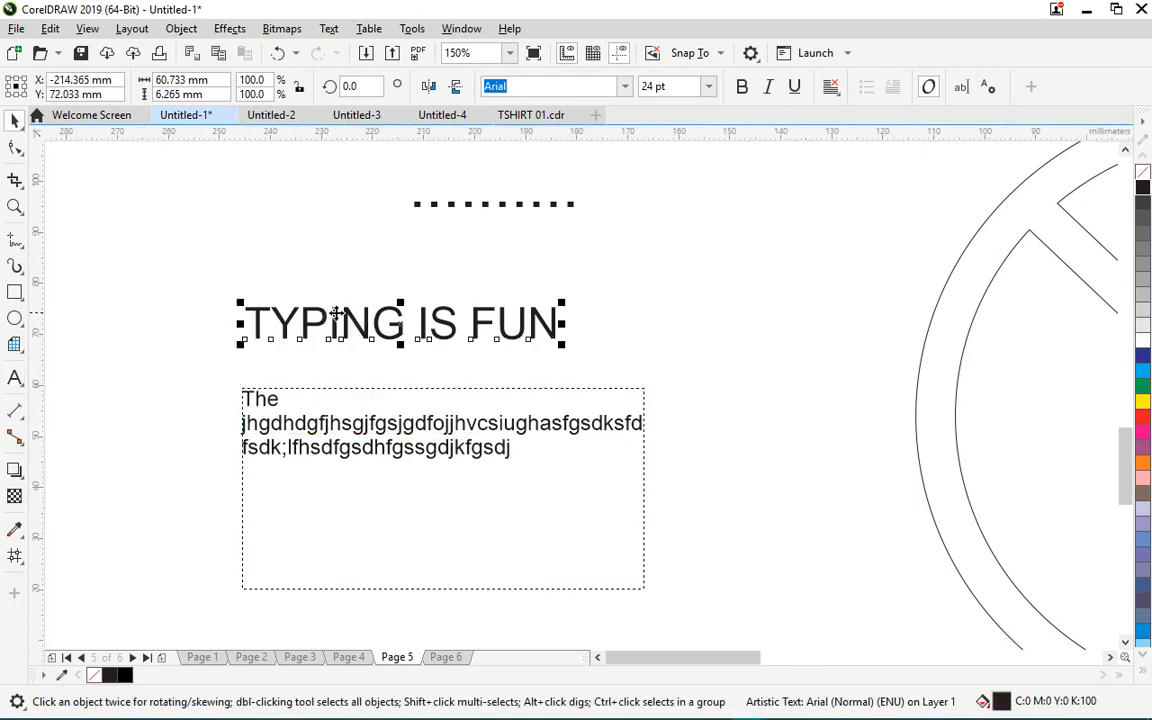
{"action": "left_click_drag", "start_coordinate": [349, 318], "coordinate": [336, 285]}
{"action": "left_click_drag", "start_coordinate": [545, 321], "coordinate": [556, 376]}
- Scale the "TYPING IS FUN" text down proportionally to about 62.4 mm wide
{"action": "scroll", "coordinate": [556, 376], "scroll_direction": "down", "scroll_amount": 4}
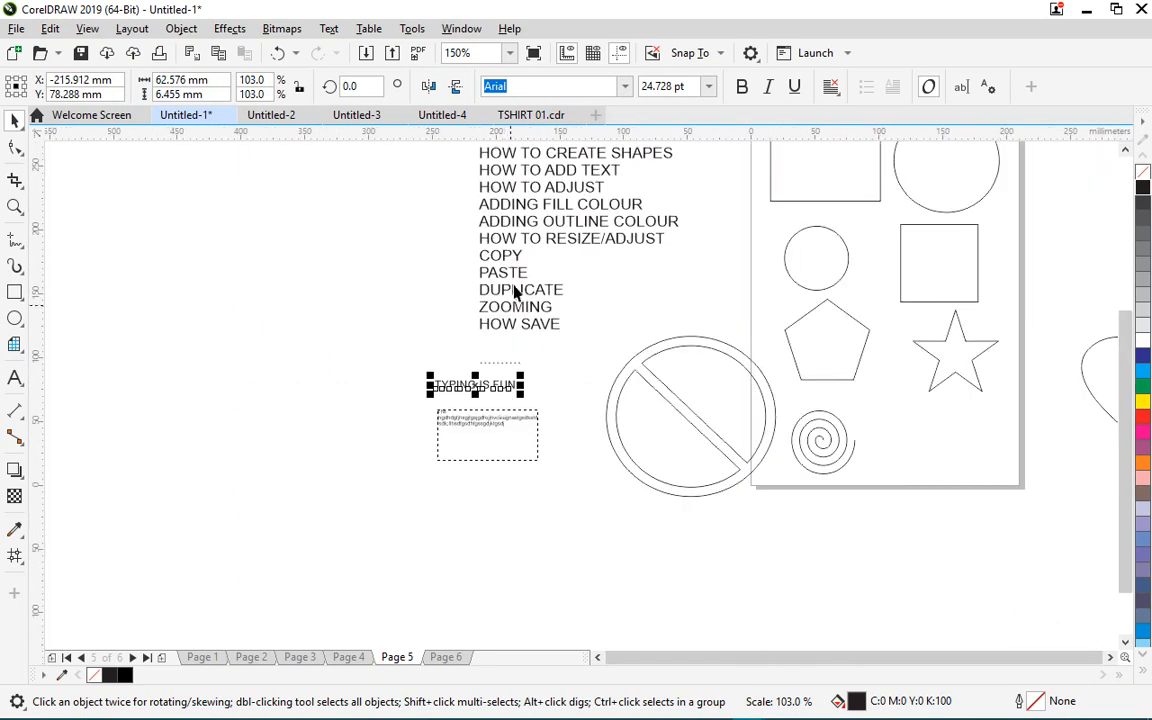
{"action": "scroll", "coordinate": [543, 207], "scroll_direction": "up", "scroll_amount": 3}
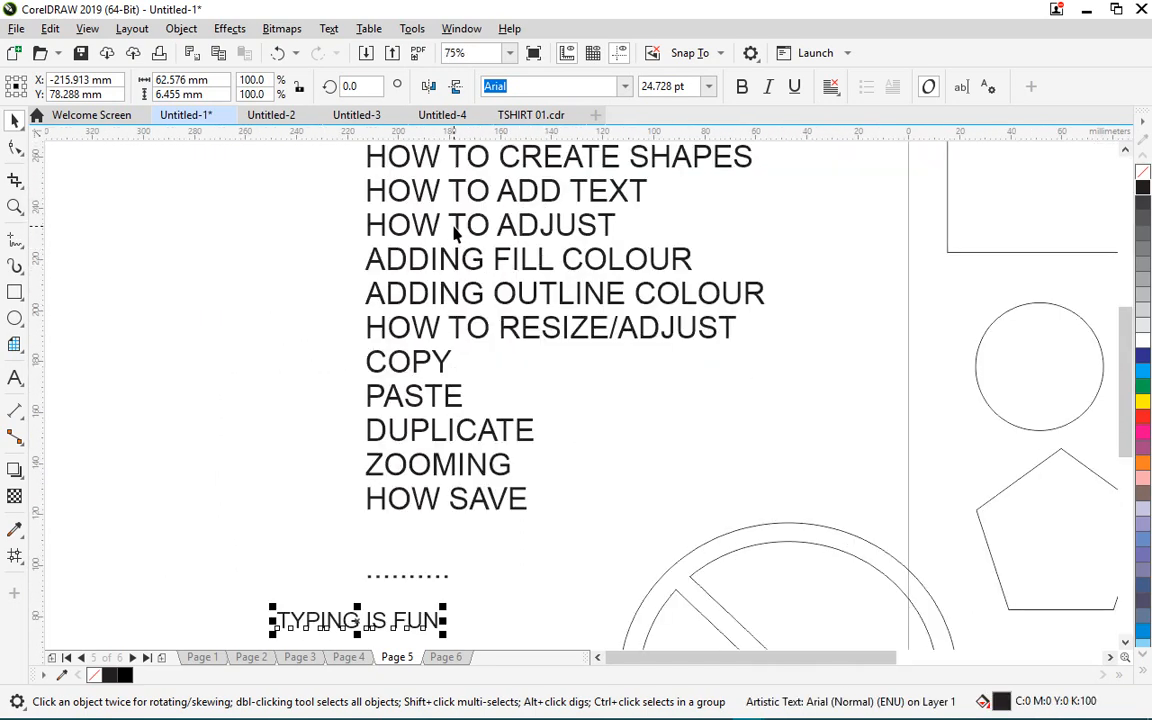
{"action": "scroll", "coordinate": [503, 226], "scroll_direction": "down", "scroll_amount": 2}
{"action": "scroll", "coordinate": [504, 226], "scroll_direction": "up", "scroll_amount": 2}
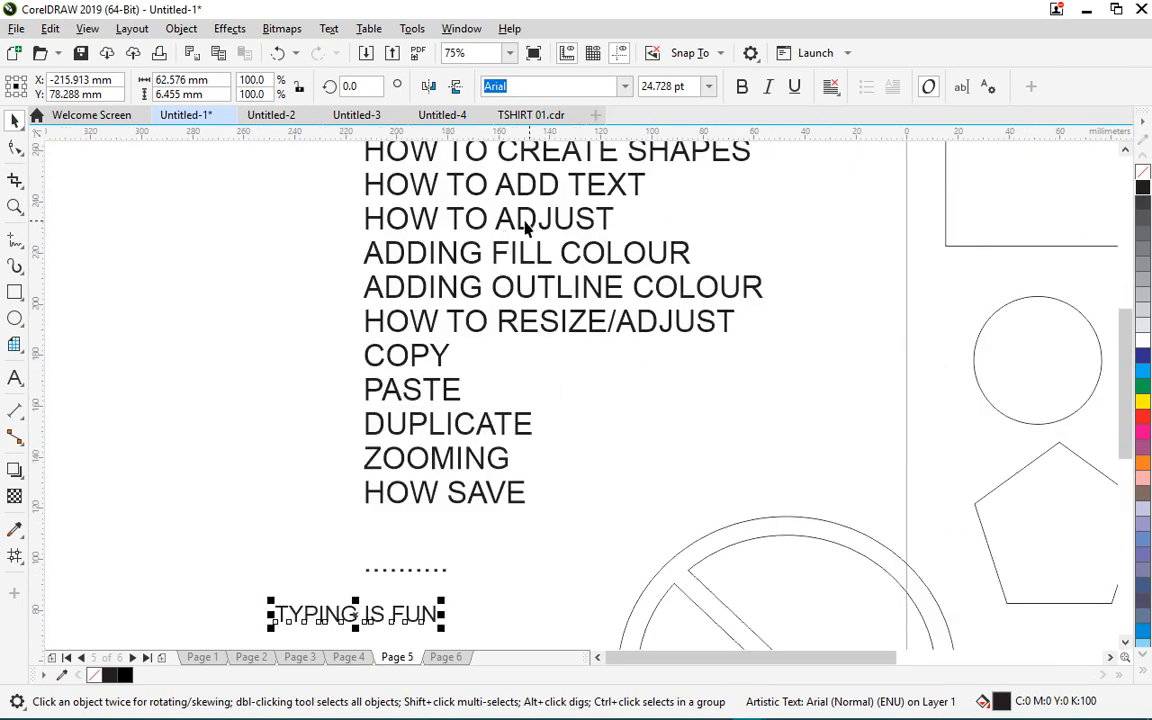
{"action": "scroll", "coordinate": [527, 229], "scroll_direction": "down", "scroll_amount": 2}
{"action": "scroll", "coordinate": [496, 466], "scroll_direction": "up", "scroll_amount": 4}
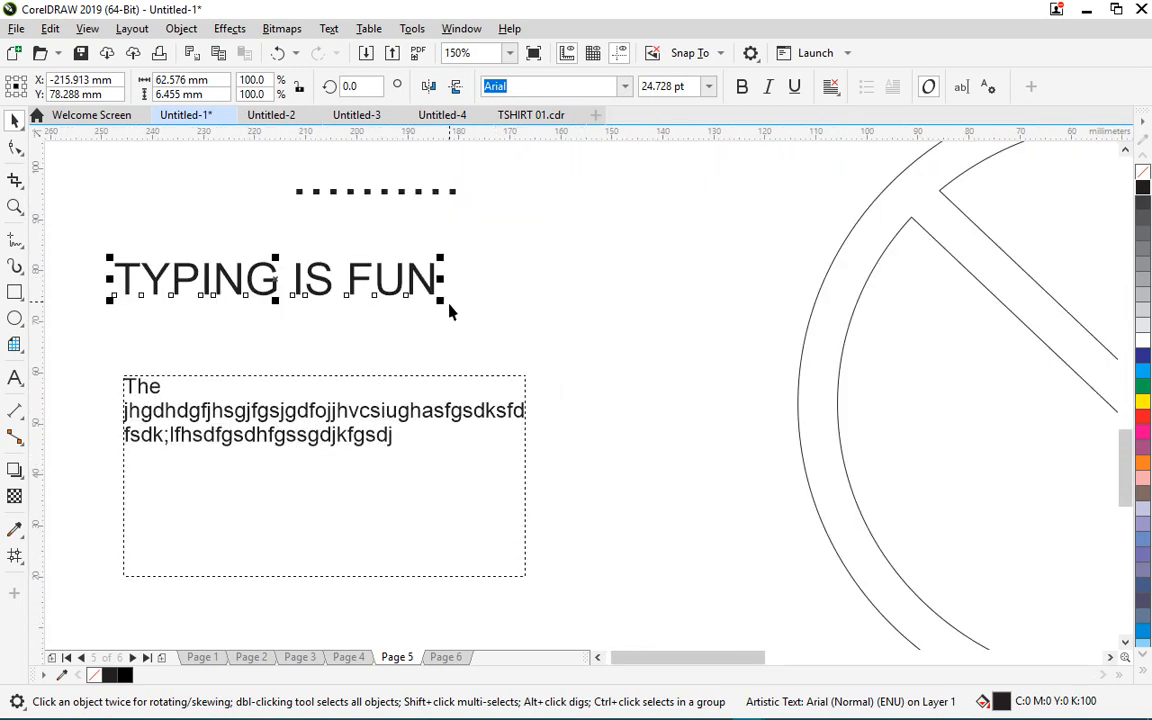
{"action": "mouse_move", "coordinate": [444, 305]}
{"action": "left_mouse_down"}
{"action": "mouse_move", "coordinate": [494, 347]}
{"action": "mouse_move", "coordinate": [717, 453]}
{"action": "mouse_move", "coordinate": [443, 305]}
{"action": "left_mouse_up"}
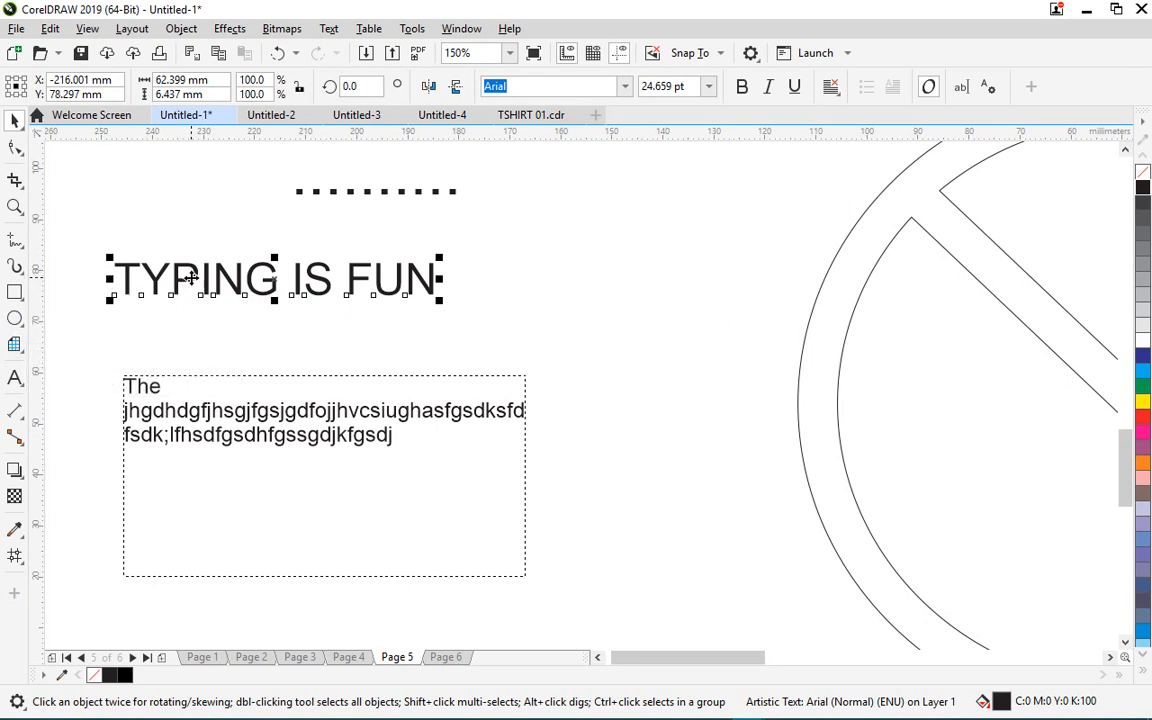
- Duplicate the "TYPING IS FUN" text just above the original and change the copy's wording to "nodes"
{"action": "left_click_drag", "start_coordinate": [192, 278], "coordinate": [222, 231]}
{"action": "left_click", "coordinate": [262, 257]}
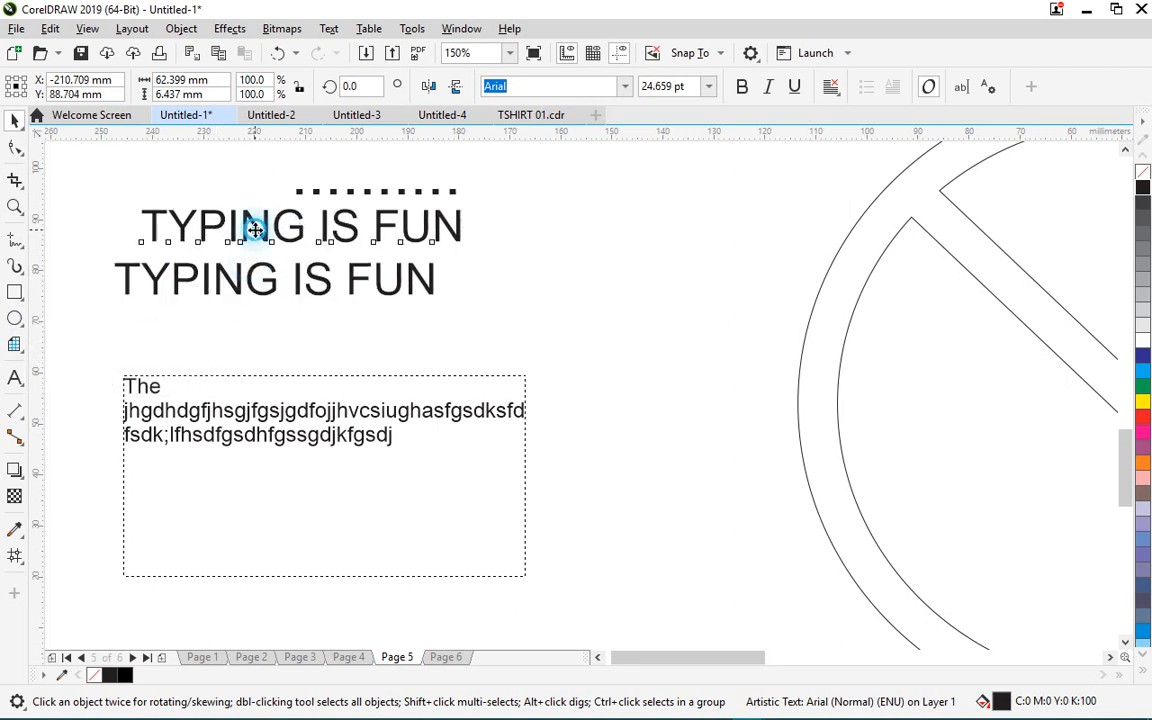
{"action": "double_click", "coordinate": [255, 230]}
{"action": "key", "text": "ctrl+a"}
{"action": "type", "text": "no"}
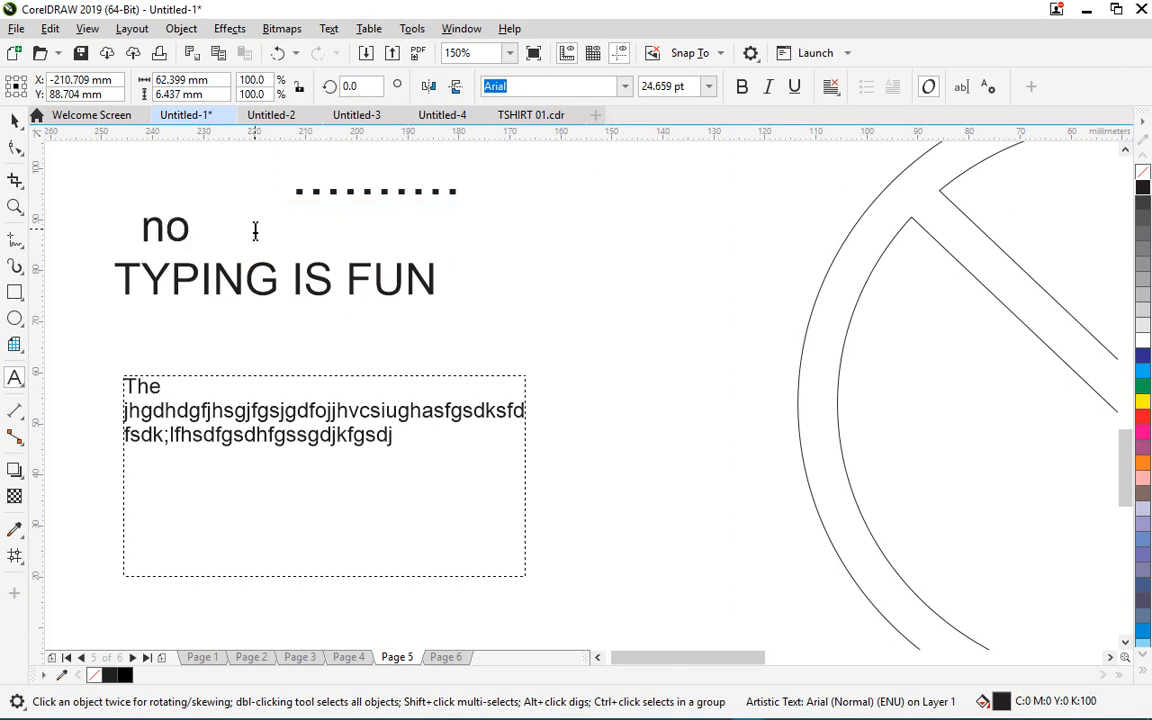
{"action": "type", "text": "de"}
{"action": "key", "text": "ctrl+space"}
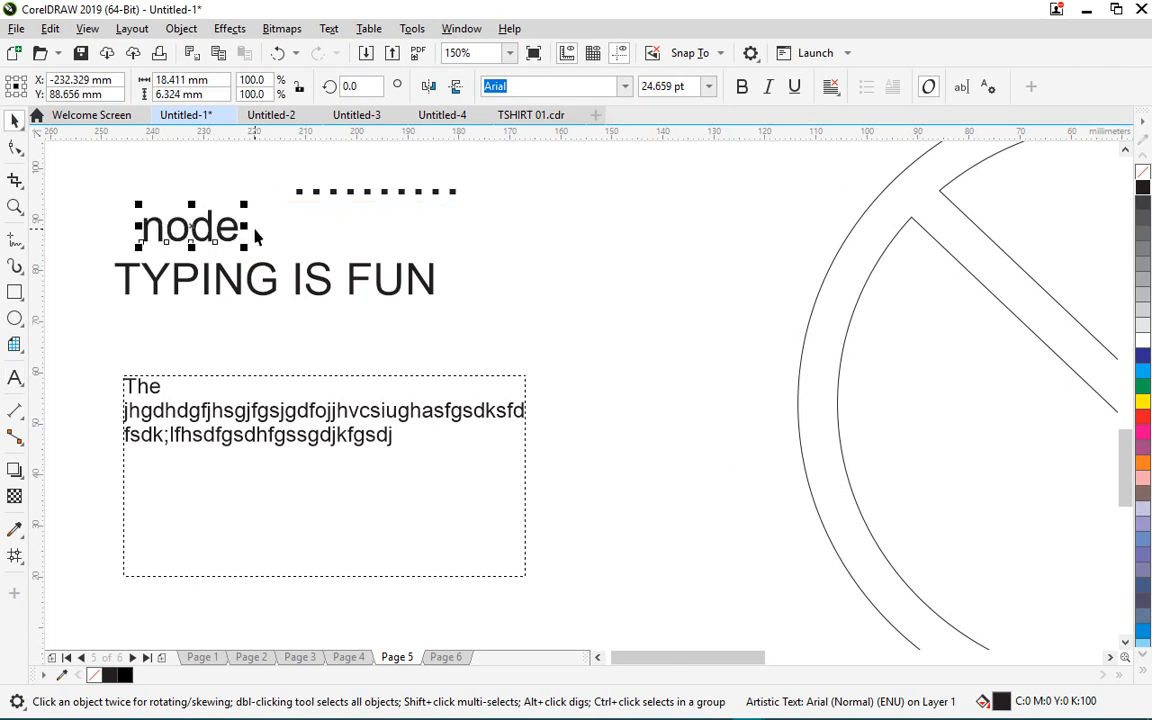
{"action": "double_click", "coordinate": [238, 227]}
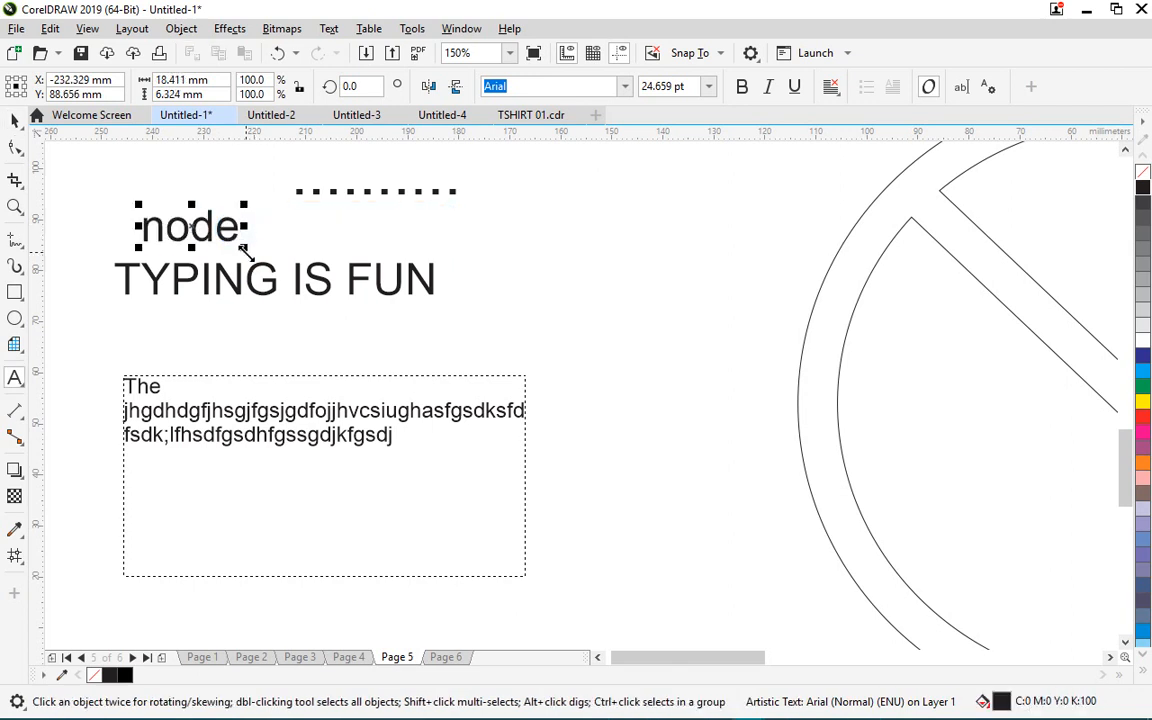
{"action": "type", "text": "s"}
{"action": "left_click", "coordinate": [280, 290]}
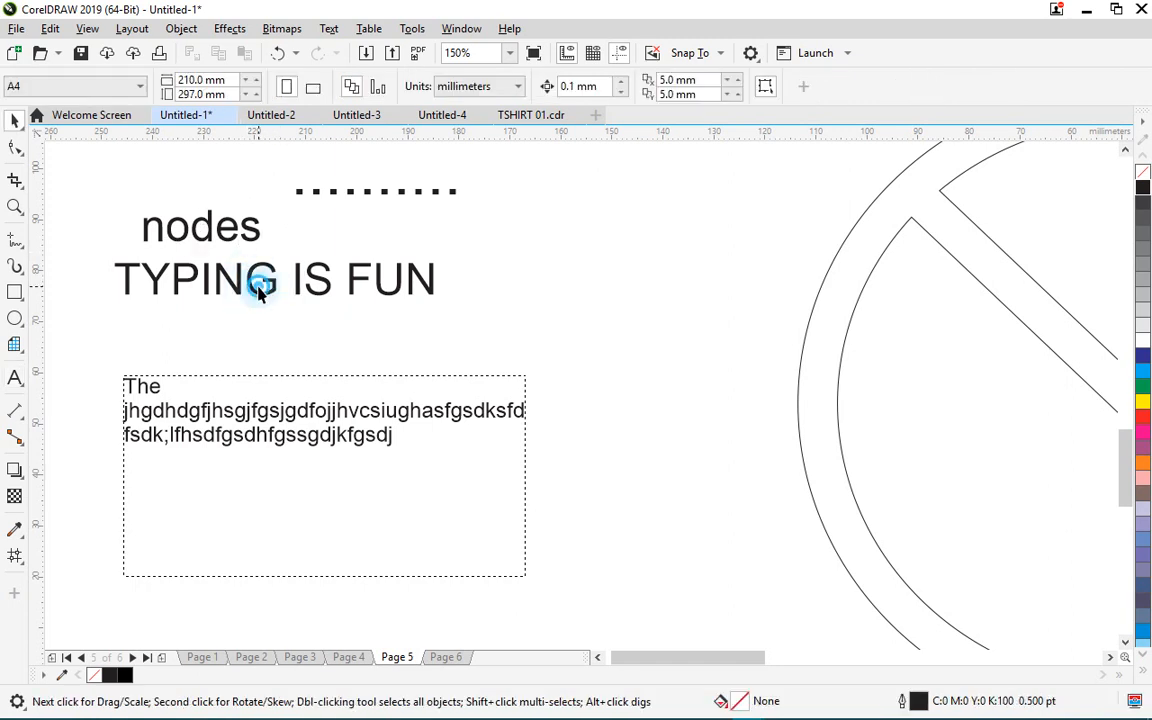
- Move the original "TYPING IS FUN" text down to just above the paragraph frame and enlarge it proportionally to about 68 mm wide
{"action": "left_click", "coordinate": [256, 287]}
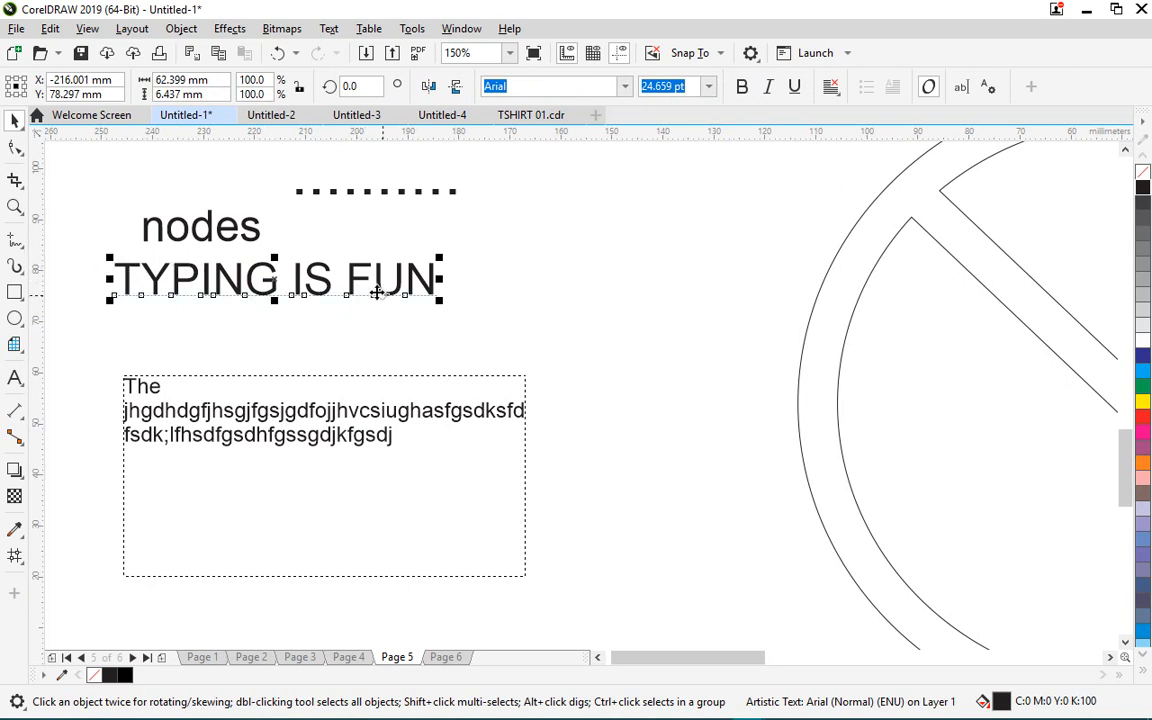
{"action": "left_click_drag", "start_coordinate": [357, 283], "coordinate": [386, 337]}
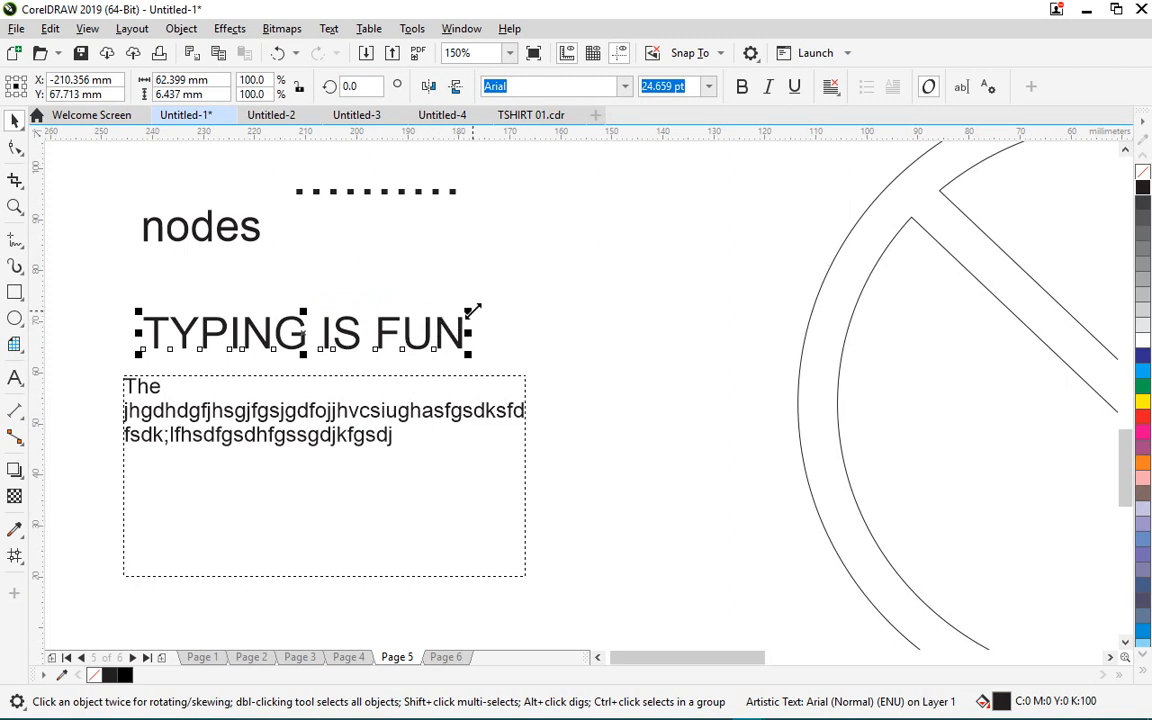
{"action": "left_click_drag", "start_coordinate": [472, 311], "coordinate": [519, 370]}
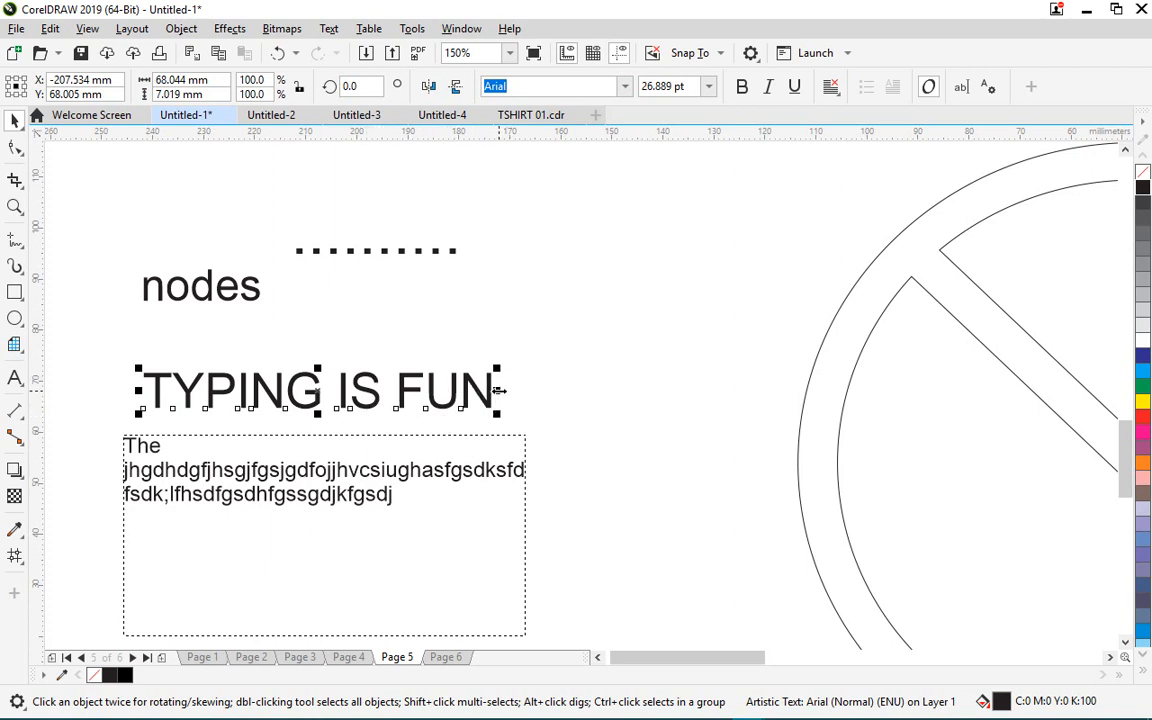
- Squeeze the "TYPING IS FUN" text horizontally to about 24 mm wide and undo the change
{"action": "left_click_drag", "start_coordinate": [498, 390], "coordinate": [273, 378]}
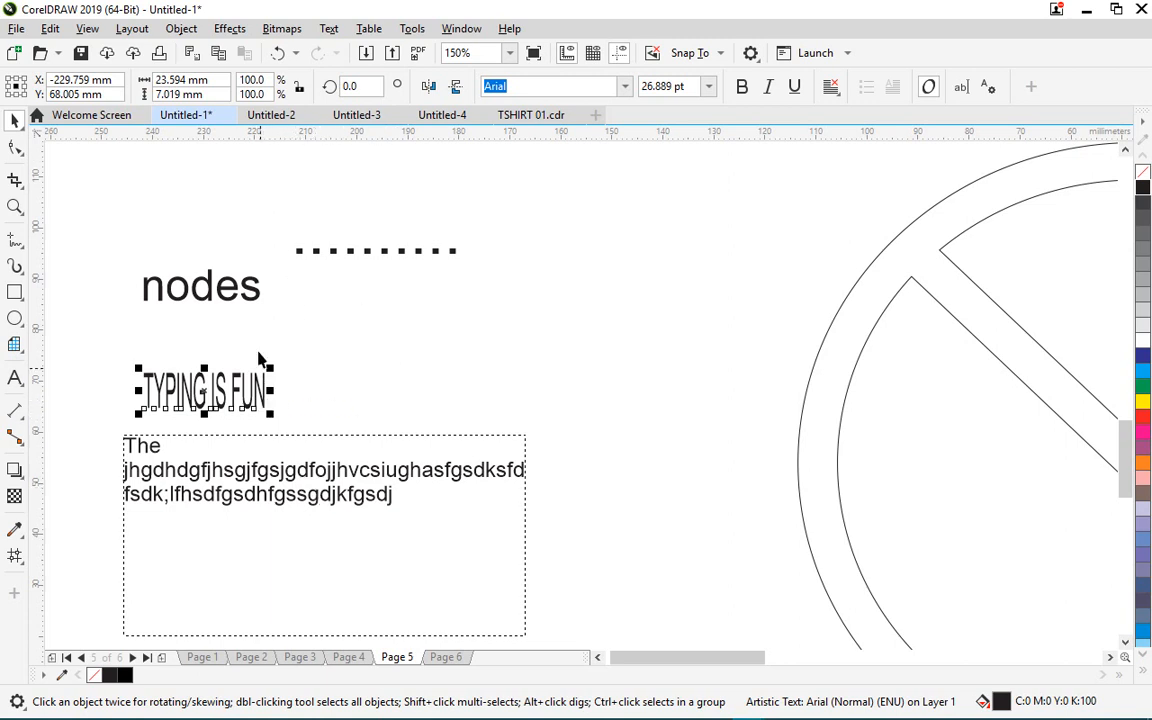
{"action": "left_click", "coordinate": [280, 57]}
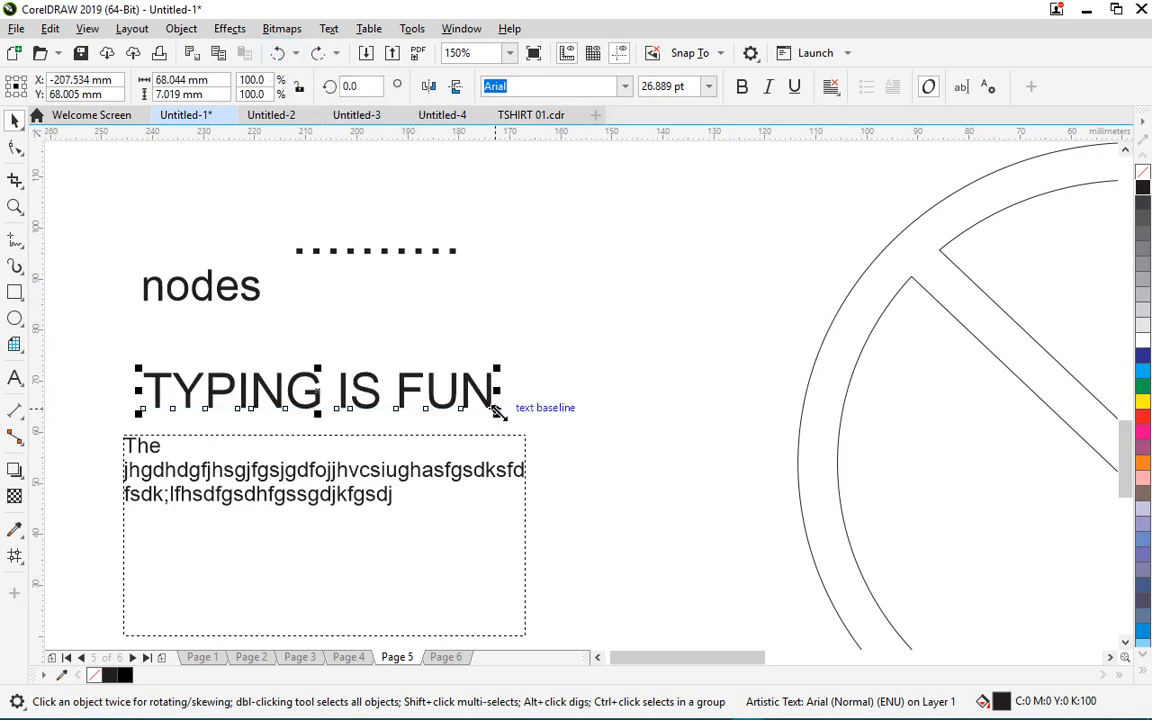
- Scale the "TYPING IS FUN" text down proportionally to about 52.6 mm wide, and try a vertical stretch that is undone
{"action": "left_click_drag", "start_coordinate": [498, 412], "coordinate": [118, 450]}
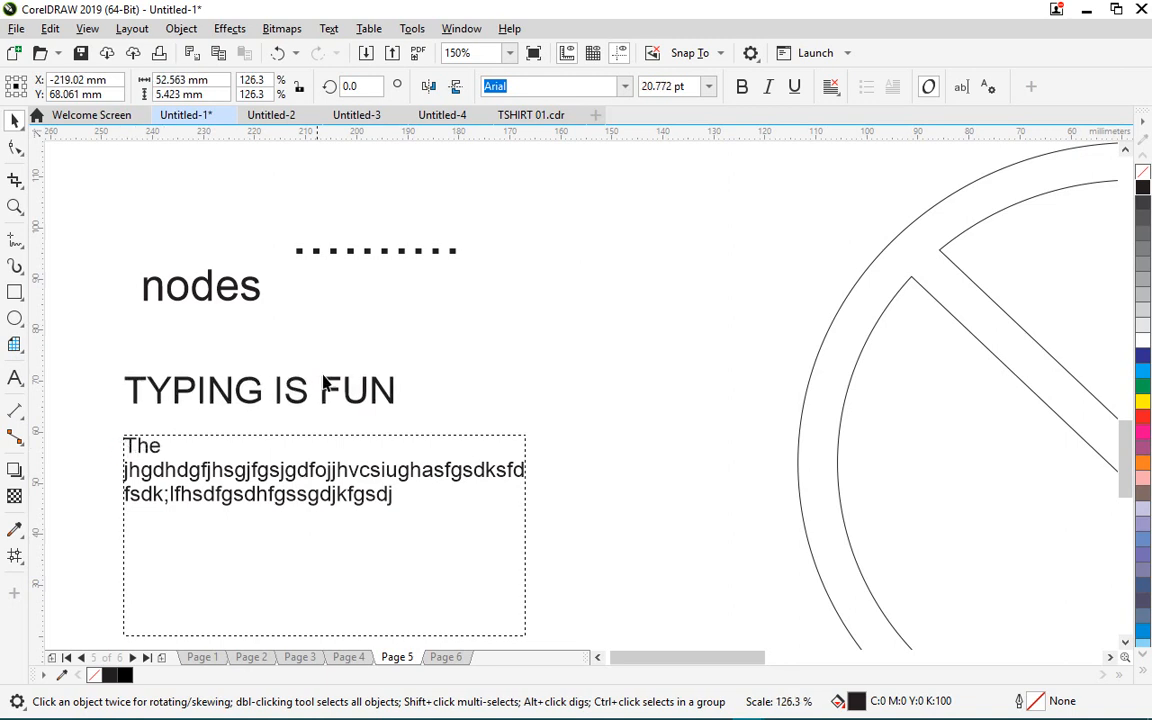
{"action": "left_click_drag", "start_coordinate": [259, 373], "coordinate": [294, 345]}
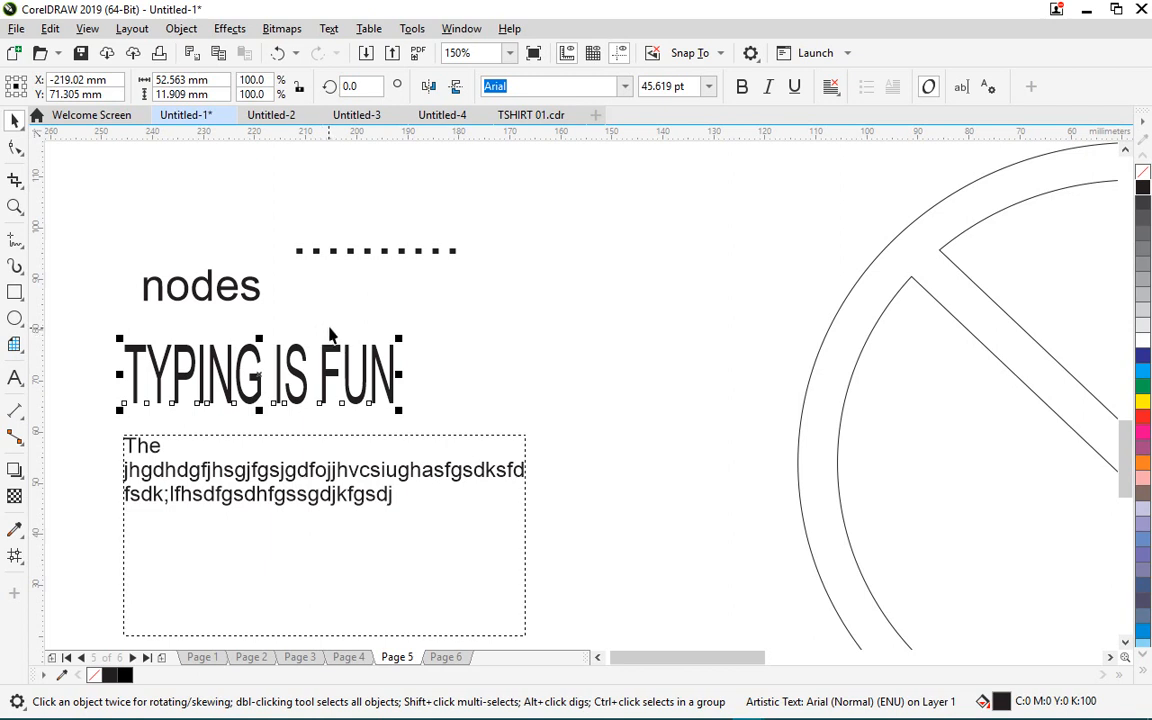
{"action": "left_click", "coordinate": [279, 52]}
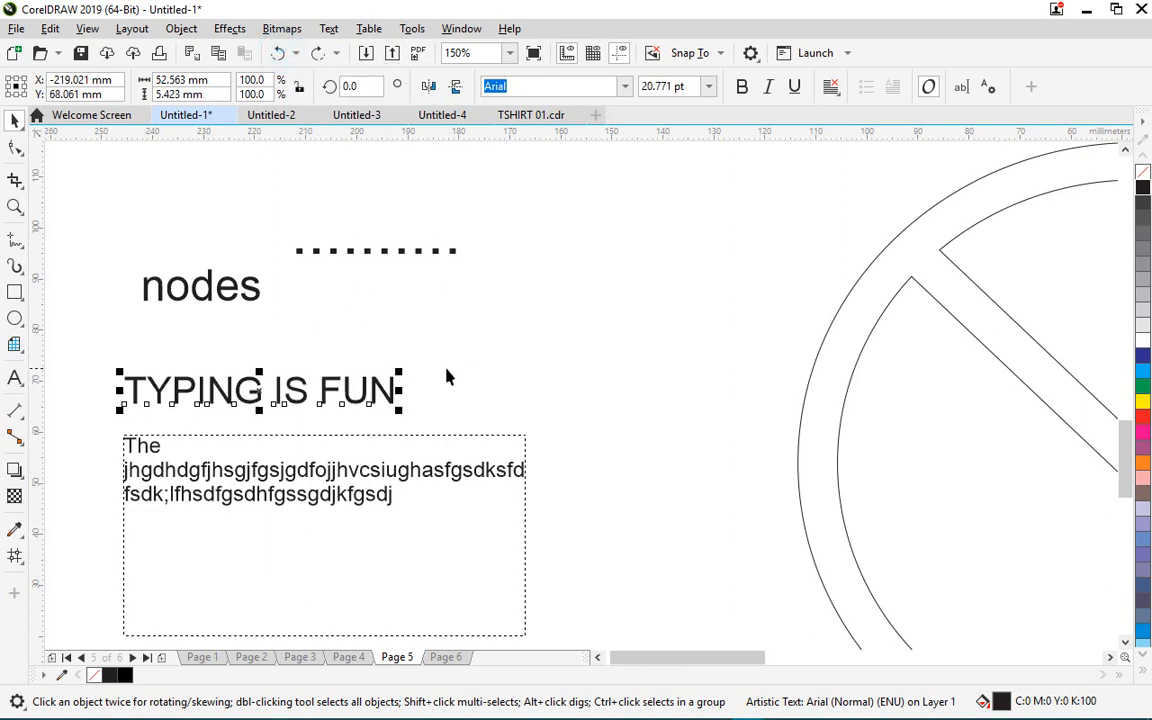
- Resize the paragraph text frame to about 52.5 × 33.2 mm so its width matches the "TYPING IS FUN" heading
{"action": "scroll", "coordinate": [460, 535], "scroll_direction": "down", "scroll_amount": 1}
{"action": "scroll", "coordinate": [440, 517], "scroll_direction": "up", "scroll_amount": 1}
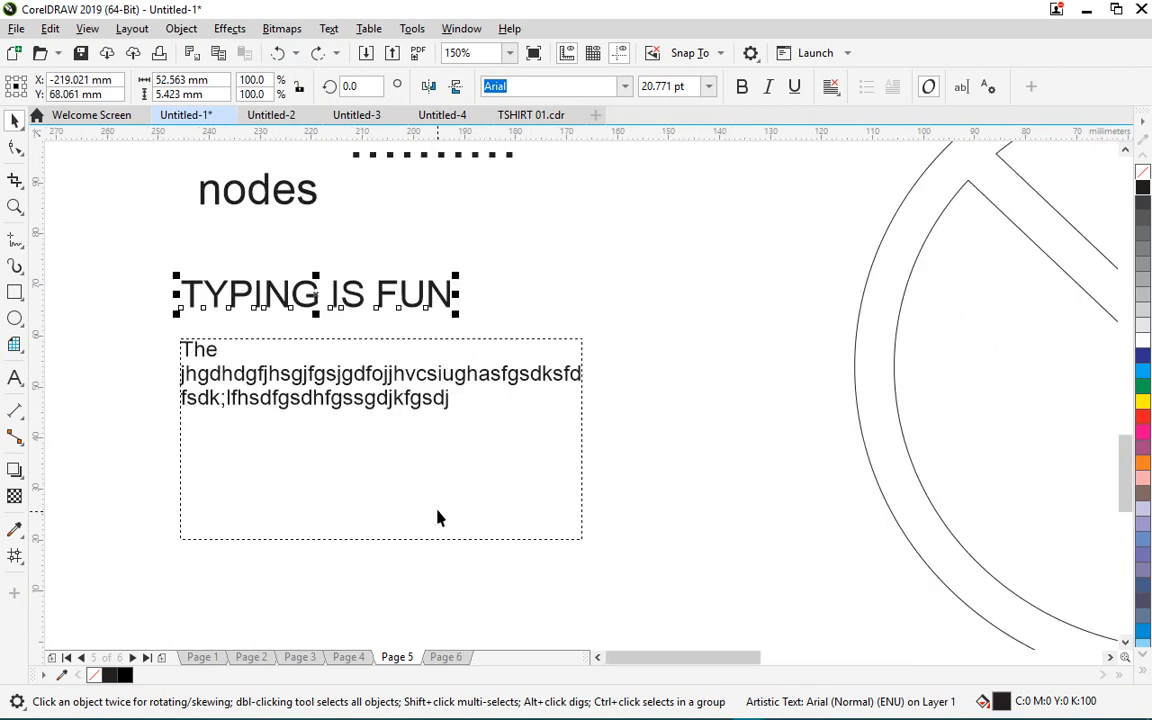
{"action": "left_click", "coordinate": [366, 404]}
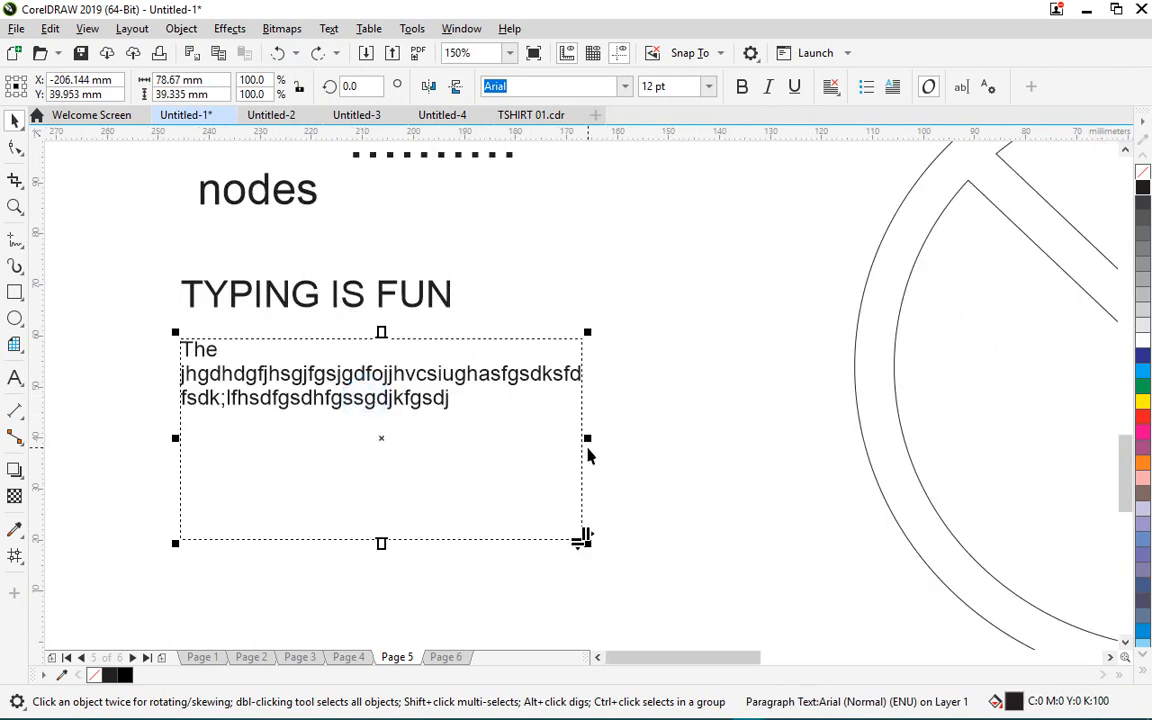
{"action": "left_click_drag", "start_coordinate": [583, 538], "coordinate": [661, 519]}
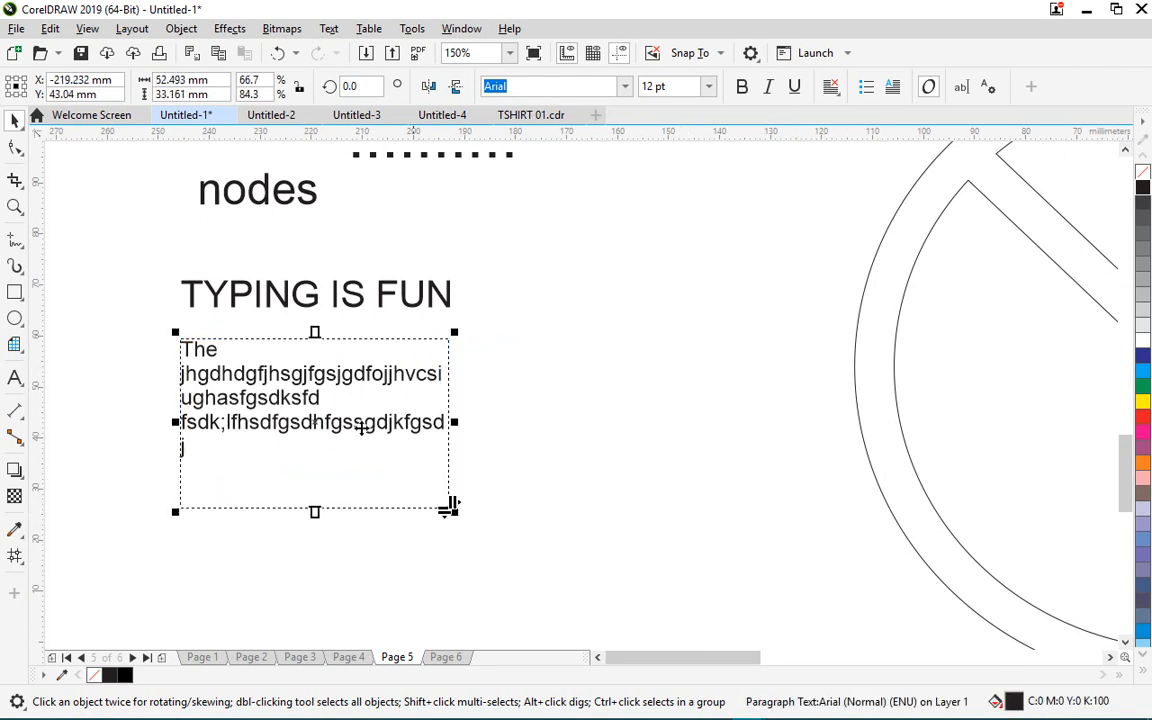
- Highlight the wording inside the paragraph frame, and return to selecting objects without editing the text
{"action": "double_click", "coordinate": [194, 350]}
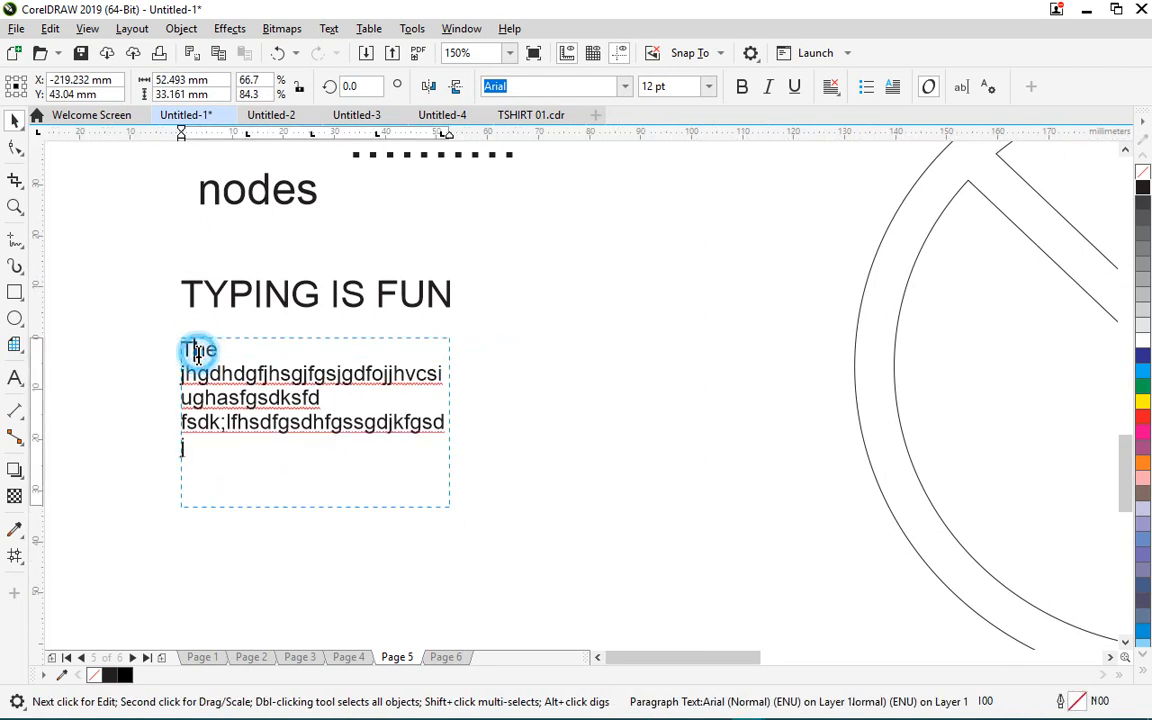
{"action": "left_click_drag", "start_coordinate": [181, 349], "coordinate": [450, 447]}
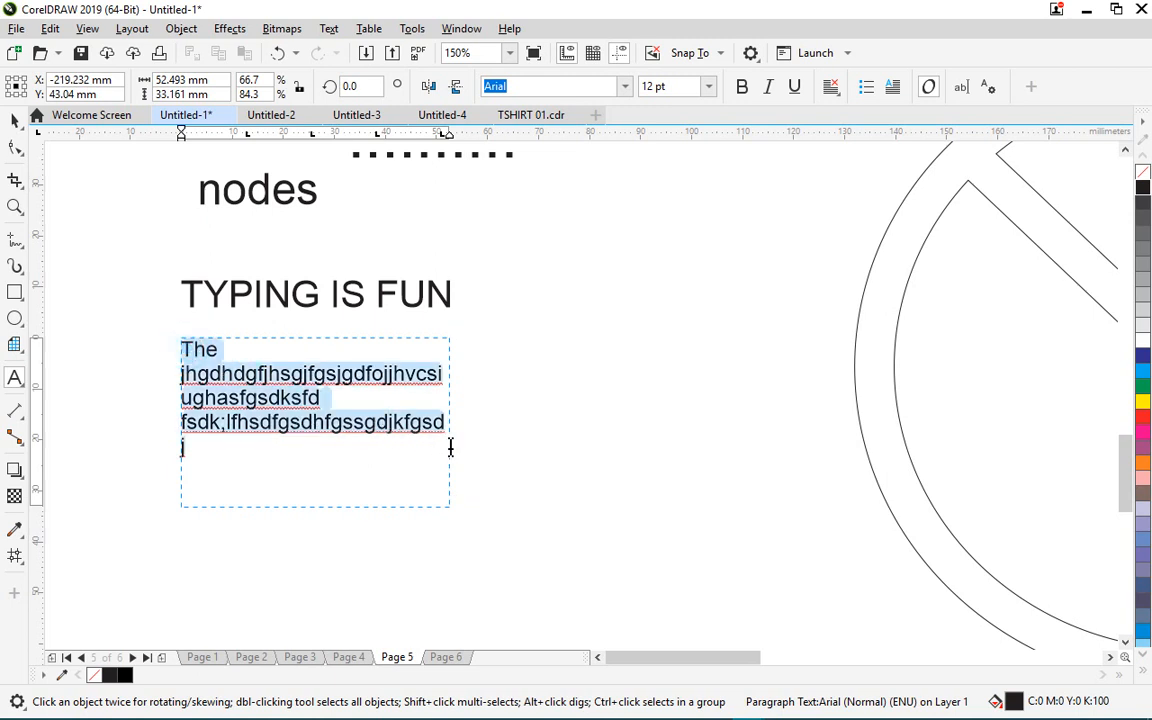
{"action": "left_click", "coordinate": [268, 398]}
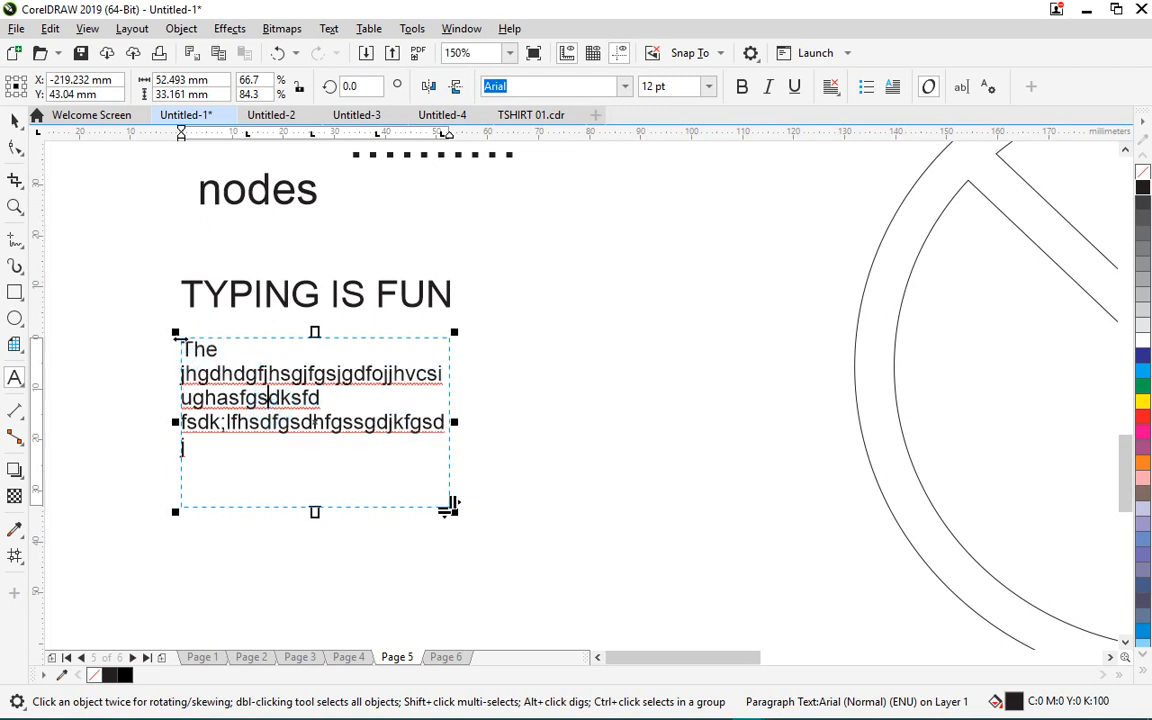
{"action": "left_click", "coordinate": [15, 120]}
{"action": "left_click", "coordinate": [630, 468]}
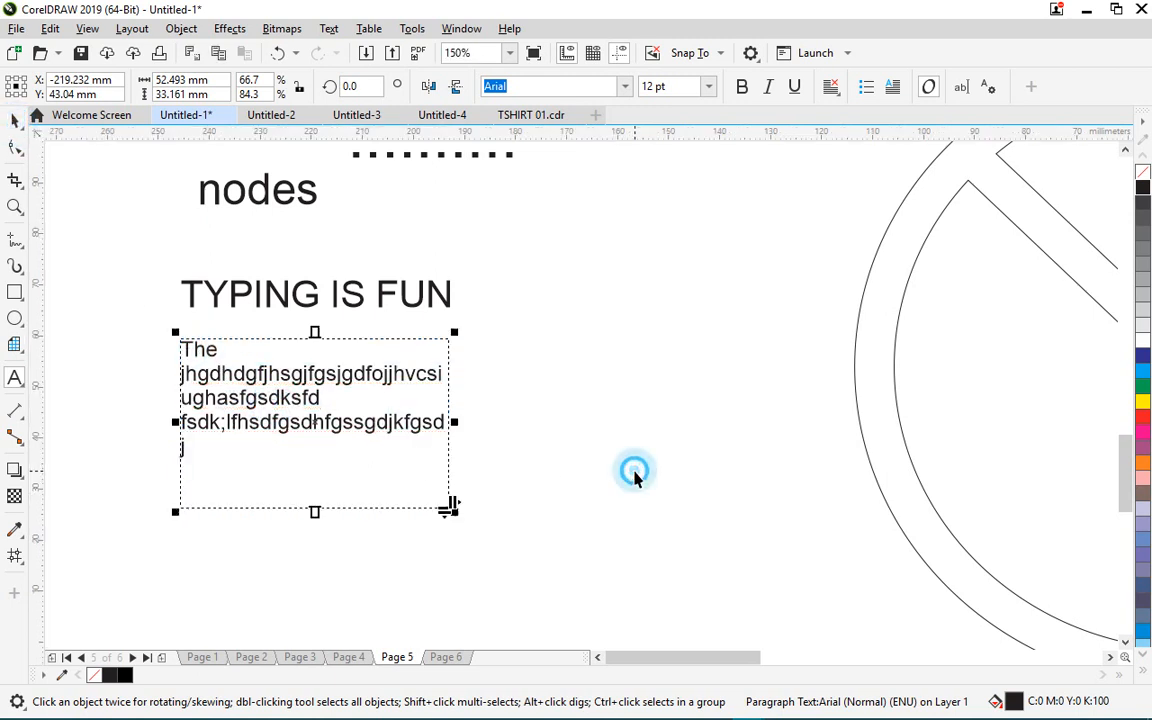
- Reduce the paragraph text's font size to 10 pt using the preset sizes
{"action": "left_click", "coordinate": [265, 378]}
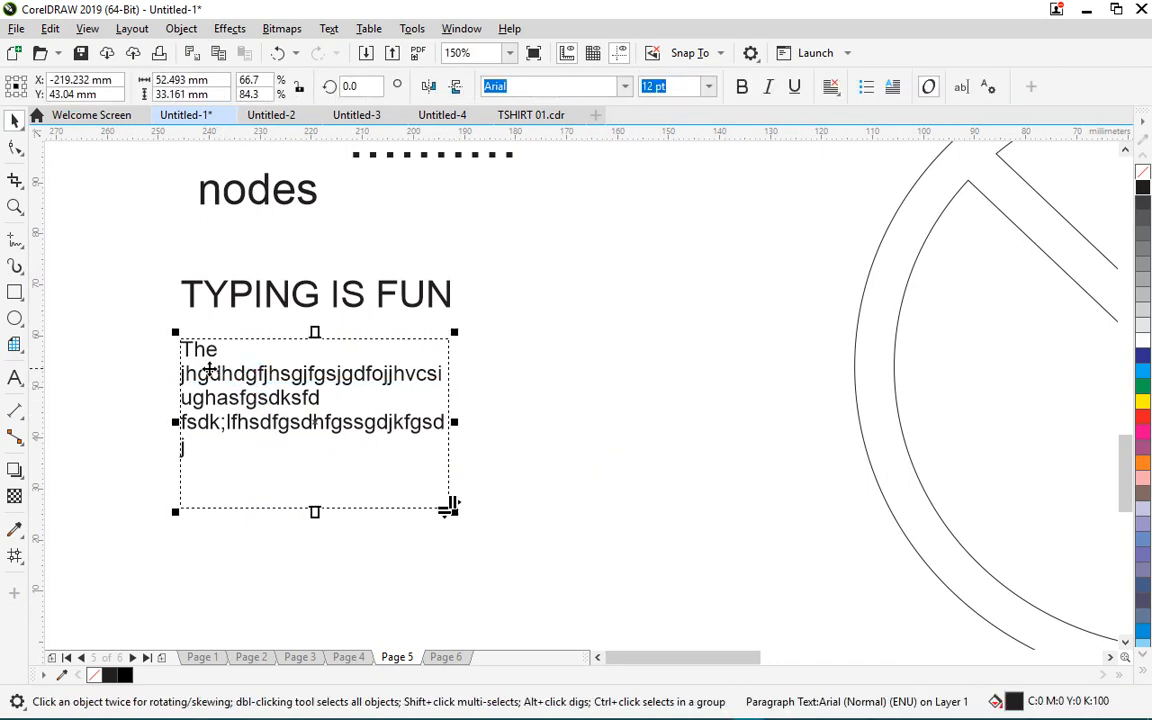
{"action": "scroll", "coordinate": [190, 369], "scroll_direction": "up", "scroll_amount": 2}
{"action": "scroll", "coordinate": [240, 425], "scroll_direction": "down", "scroll_amount": 2}
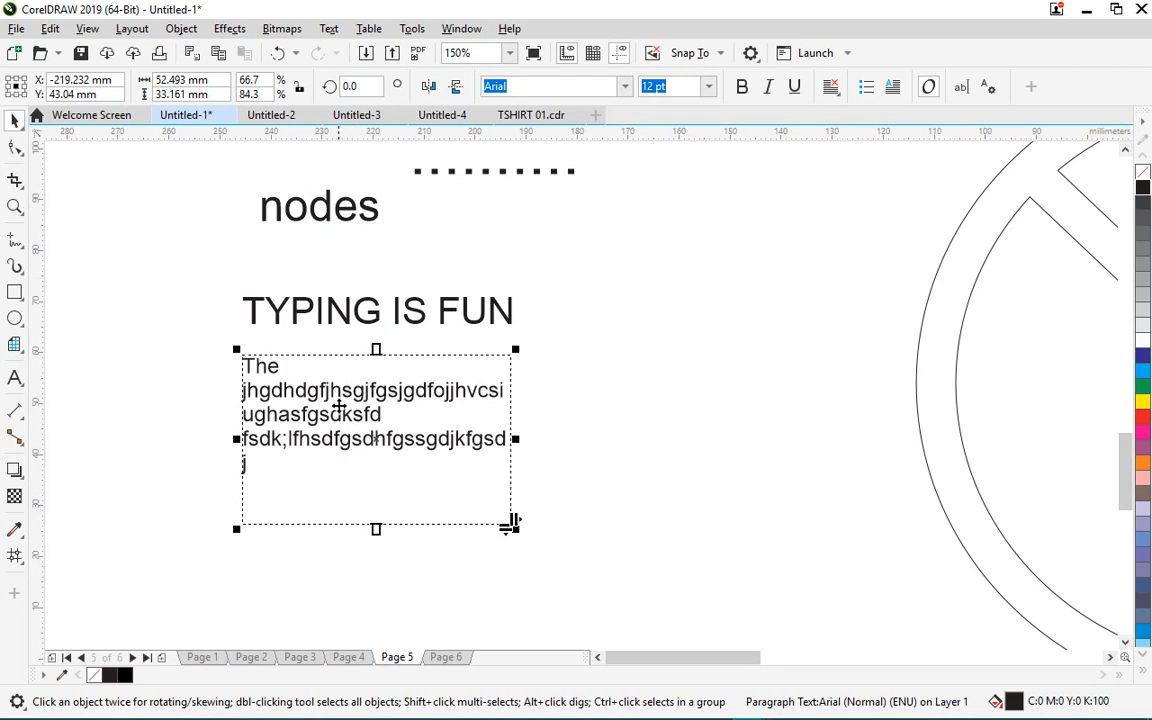
{"action": "scroll", "coordinate": [339, 406], "scroll_direction": "up", "scroll_amount": 1}
{"action": "scroll", "coordinate": [363, 388], "scroll_direction": "down", "scroll_amount": 1}
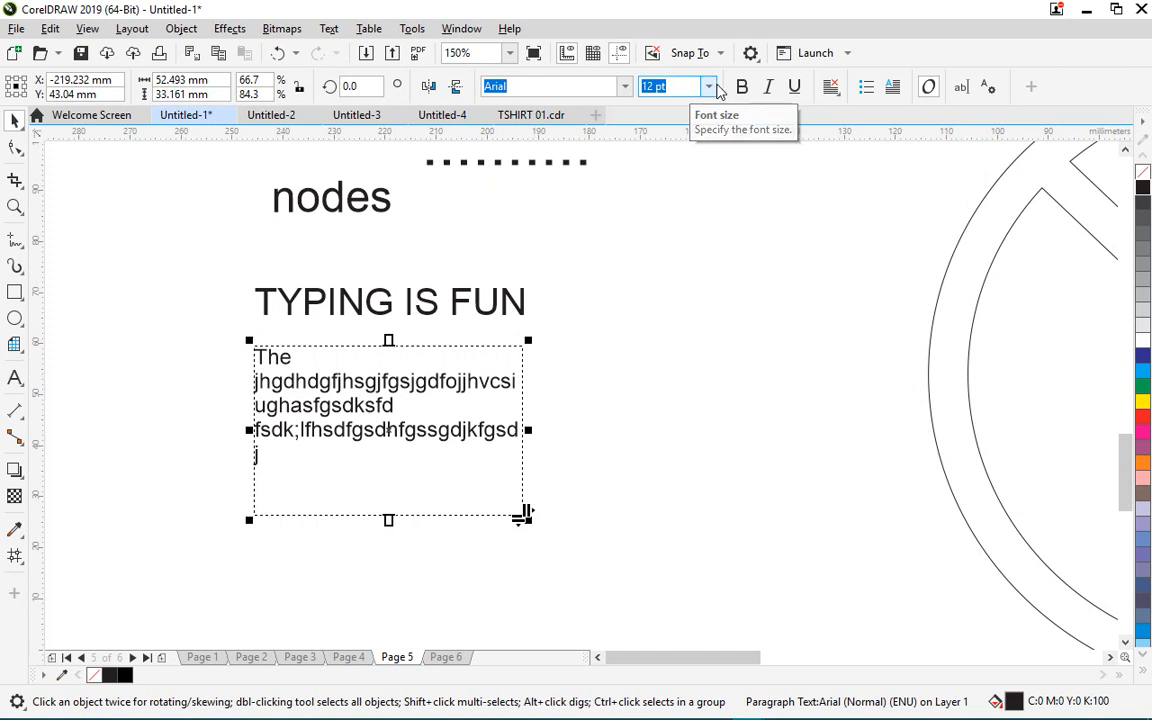
{"action": "left_click", "coordinate": [709, 86]}
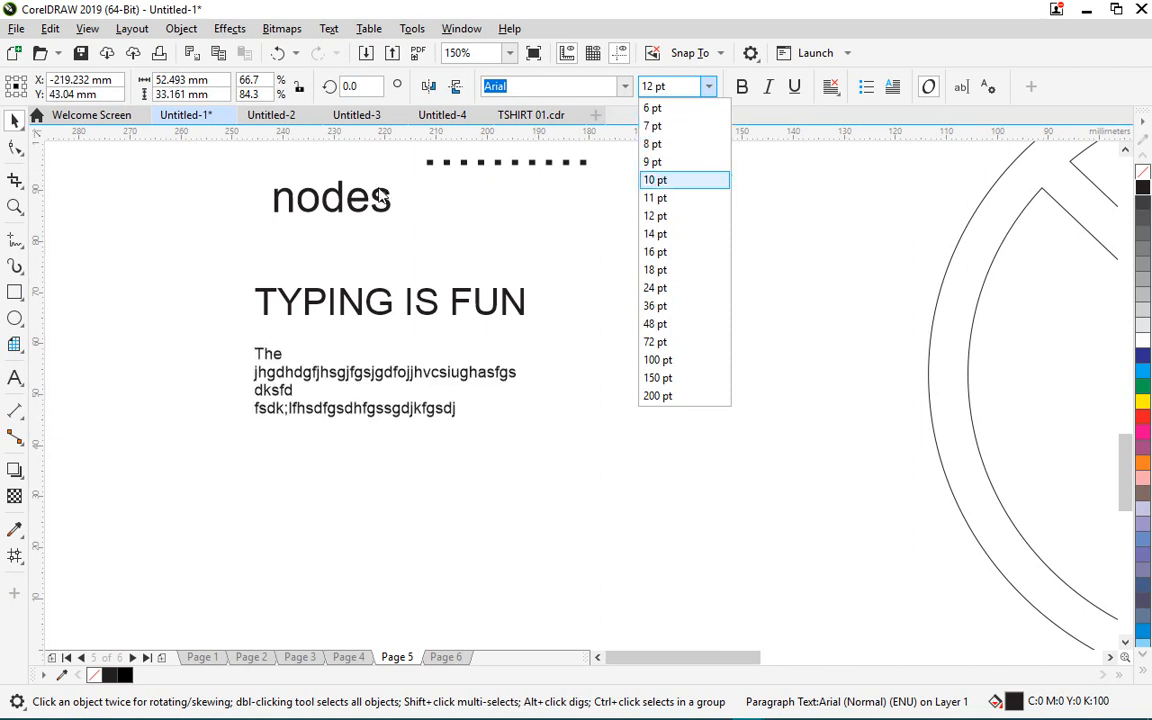
{"action": "left_click", "coordinate": [586, 282]}
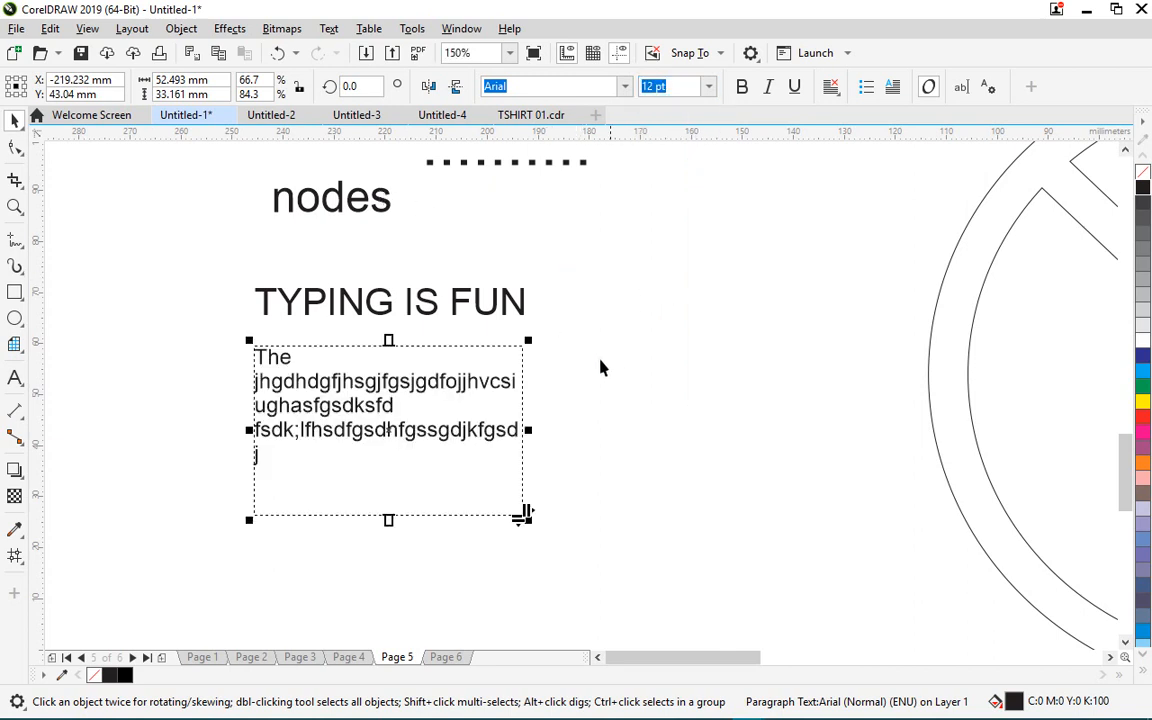
{"action": "left_click", "coordinate": [708, 86]}
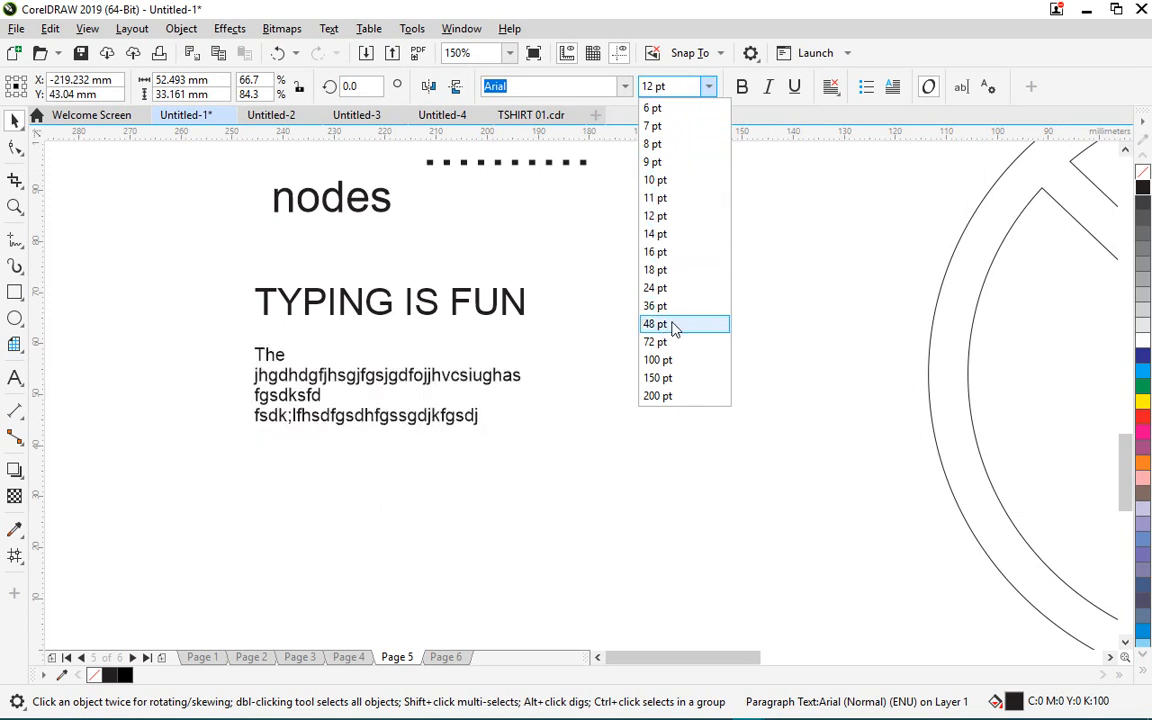
{"action": "left_click", "coordinate": [660, 180]}
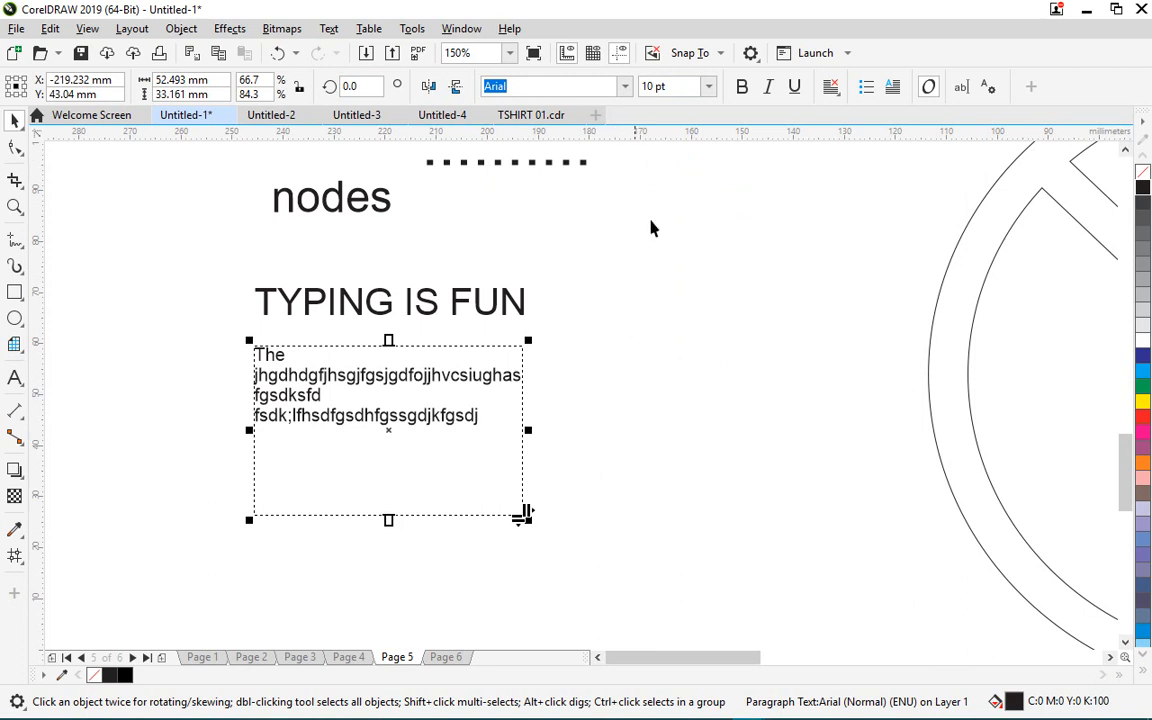
- Set the font size of the whole paragraph text to 14 pt
{"action": "left_click", "coordinate": [670, 86]}
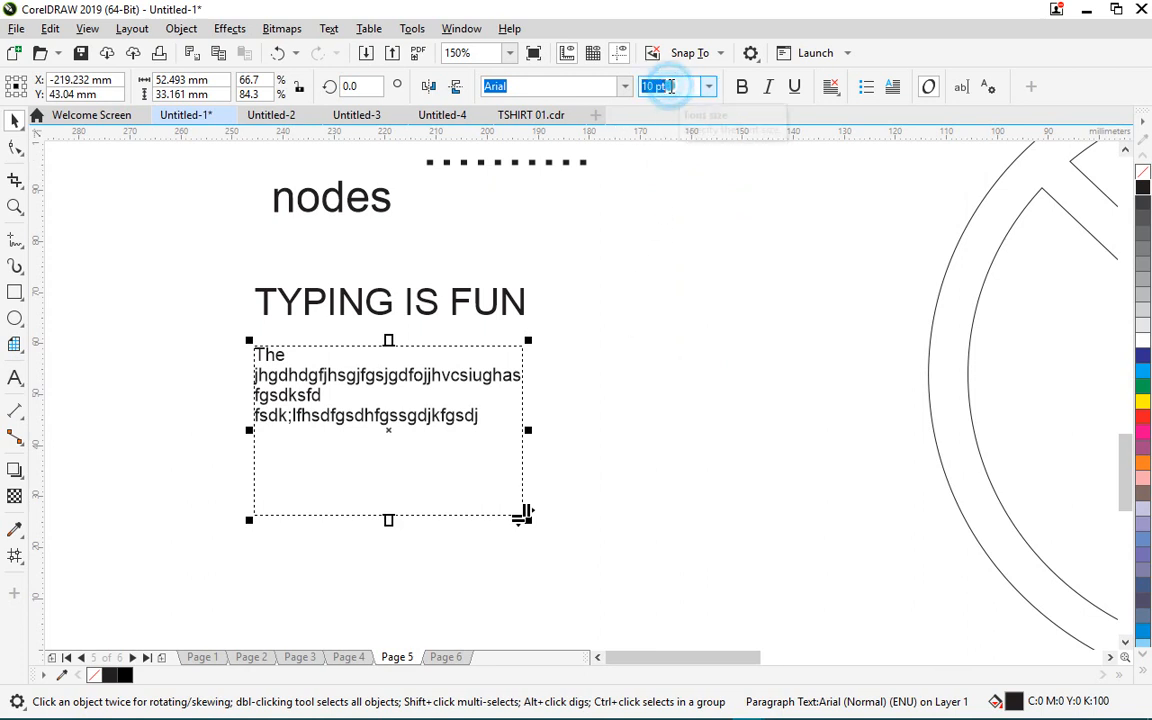
{"action": "type", "text": "14"}
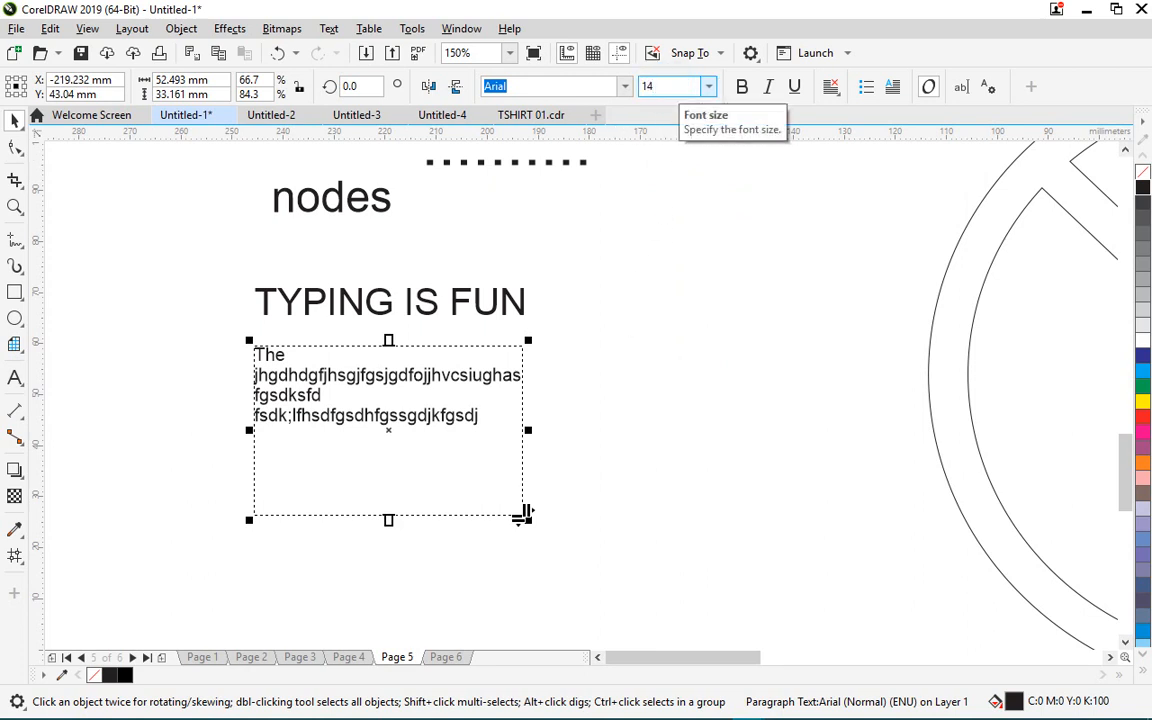
{"action": "key", "text": "Return"}
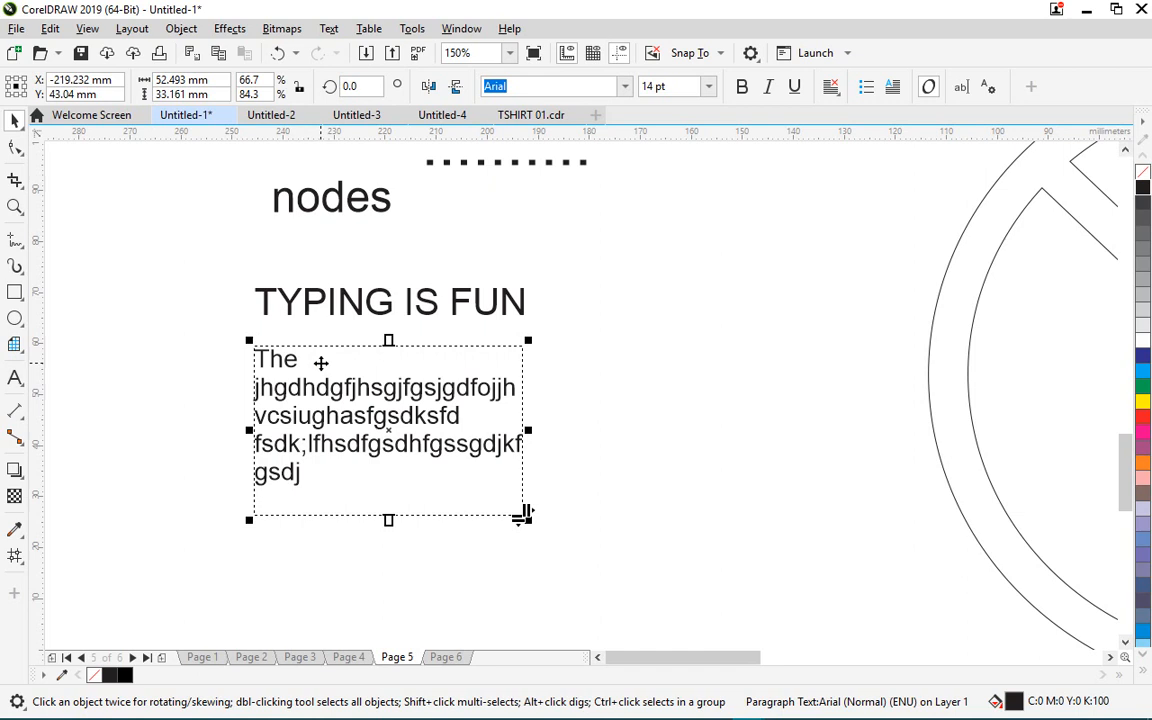
- Insert the word "laws" after "The" on the first line of the paragraph text
{"action": "double_click", "coordinate": [309, 360]}
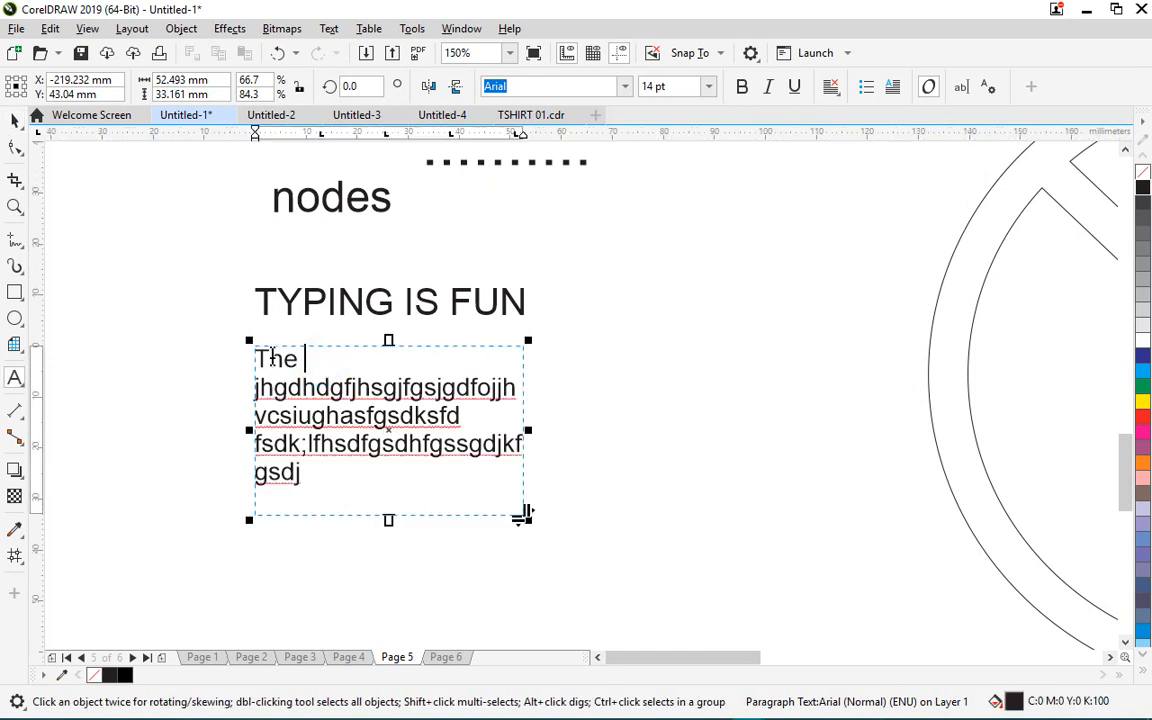
{"action": "left_click_drag", "start_coordinate": [297, 360], "coordinate": [244, 358]}
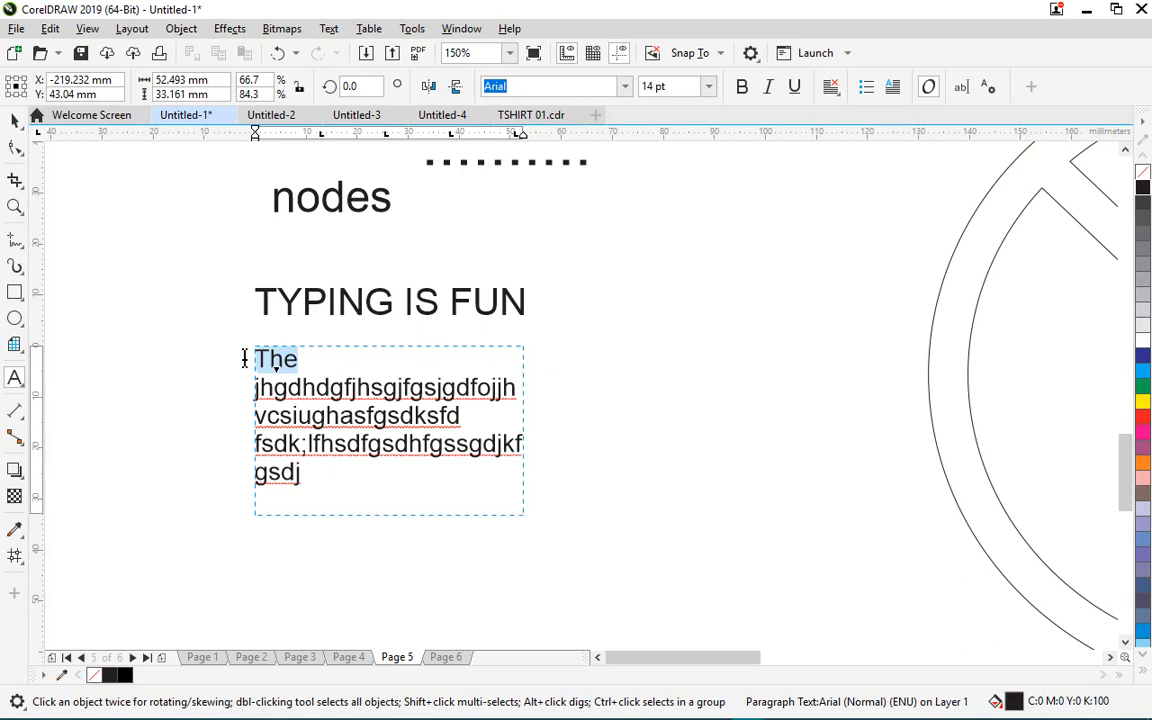
{"action": "left_click", "coordinate": [304, 357]}
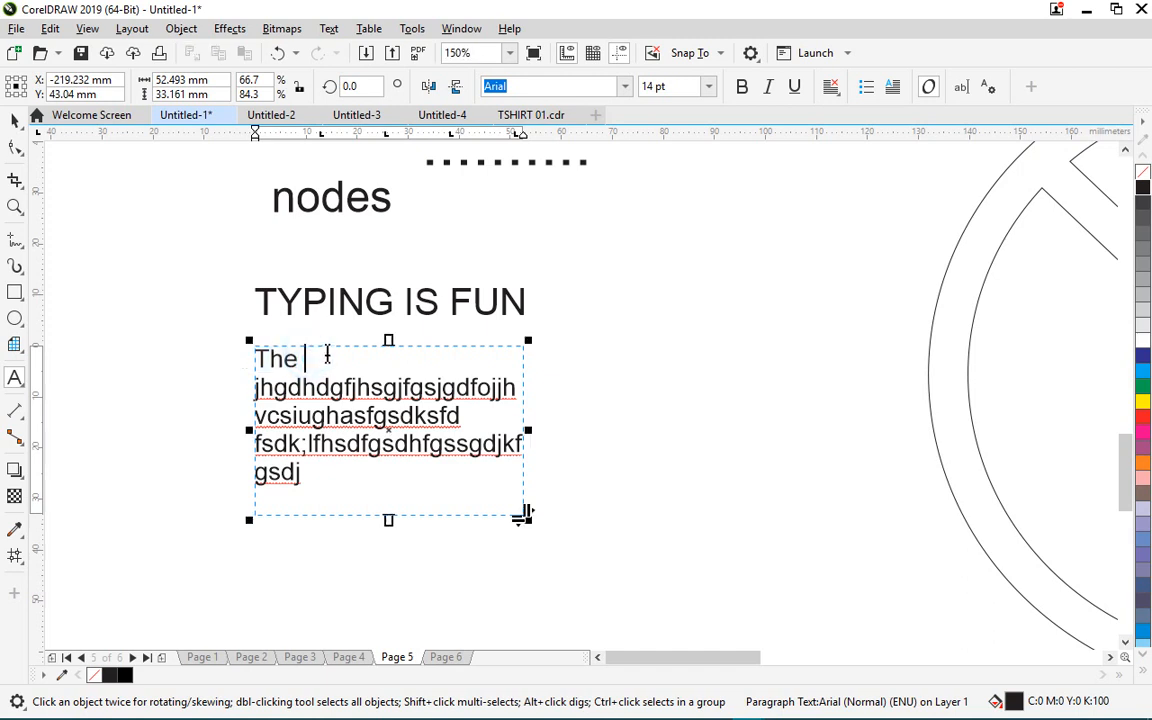
{"action": "scroll", "coordinate": [319, 365], "scroll_direction": "up", "scroll_amount": 2}
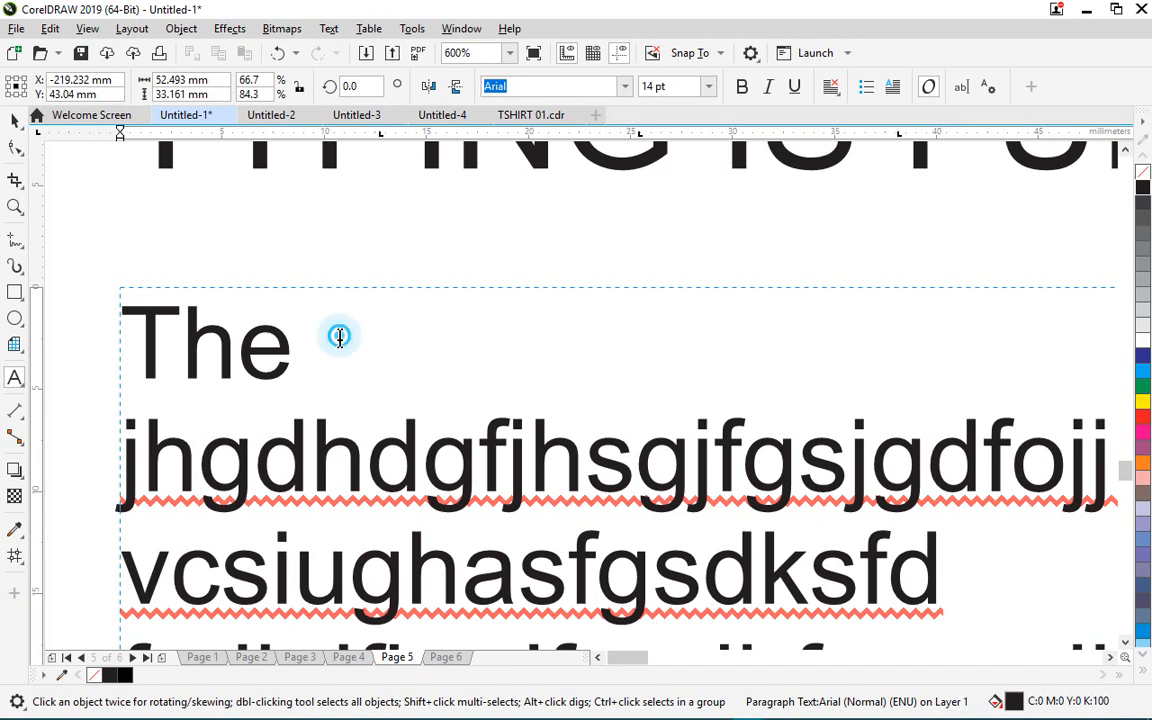
{"action": "left_click", "coordinate": [294, 344]}
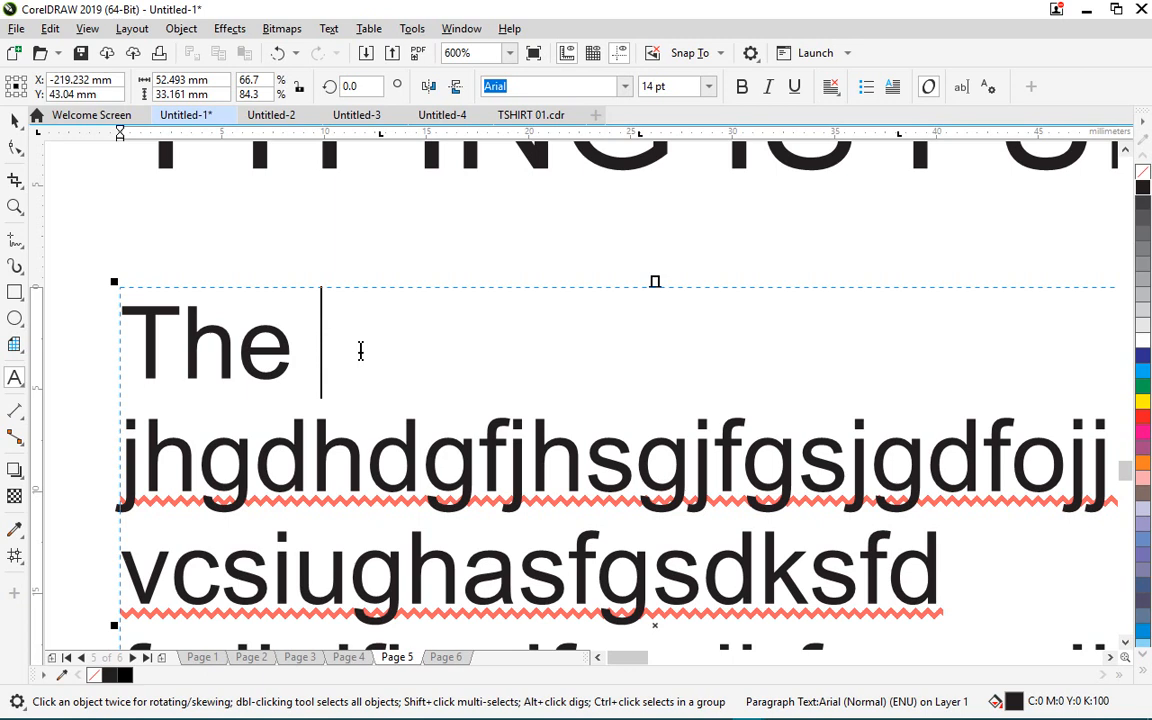
{"action": "type", "text": "law"}
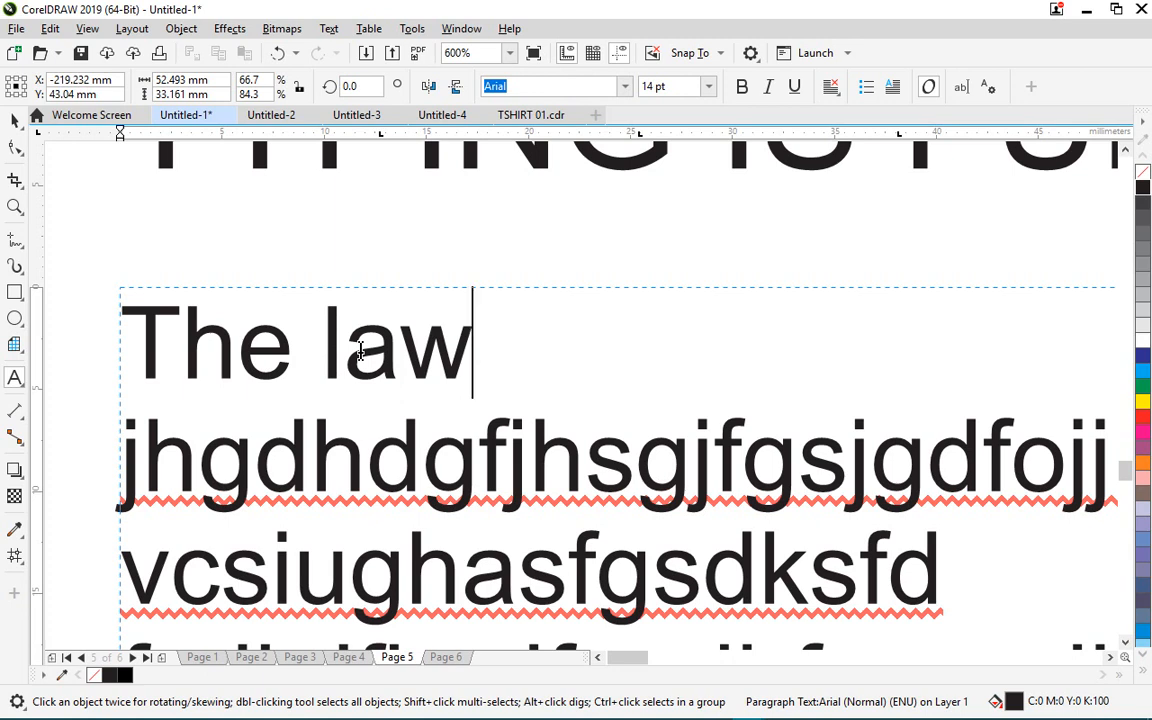
{"action": "key", "text": "BackSpace"}
{"action": "type", "text": "s"}
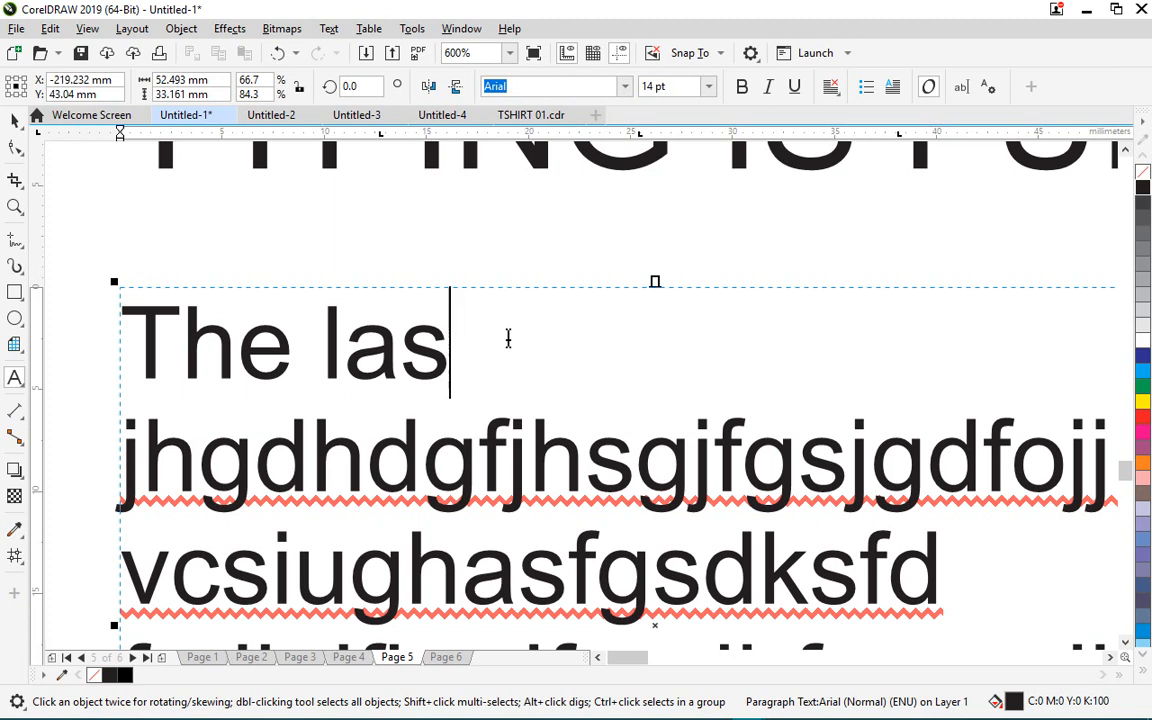
{"action": "left_click", "coordinate": [400, 355]}
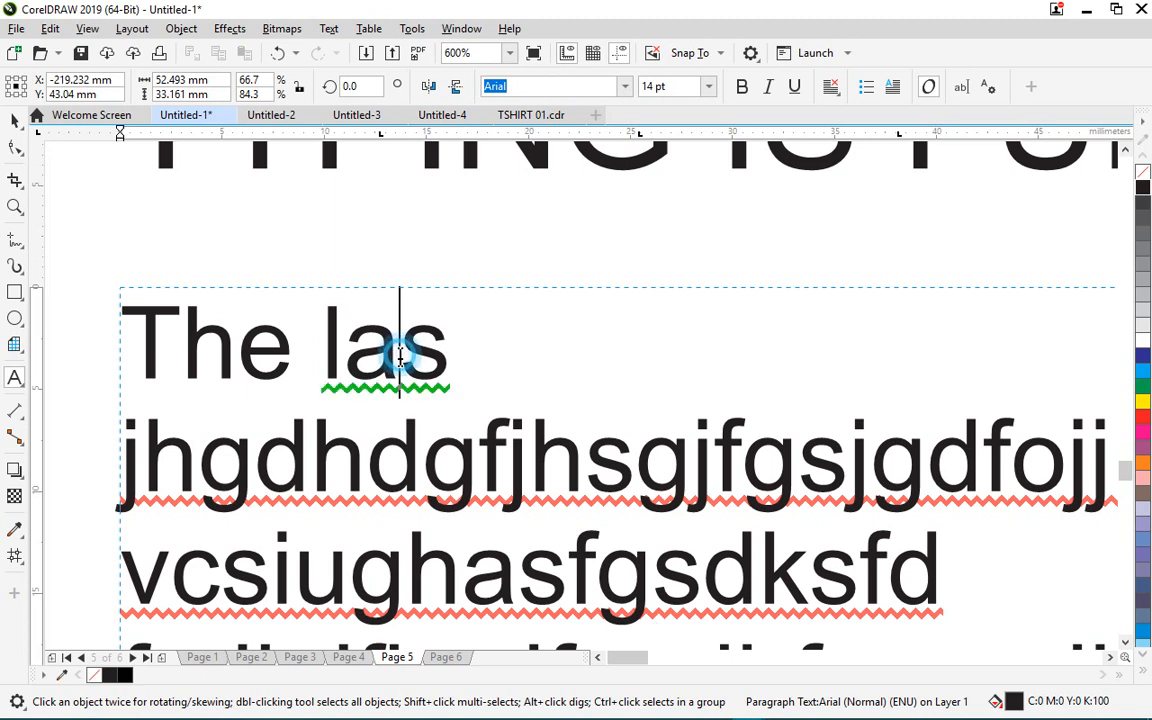
{"action": "type", "text": "w"}
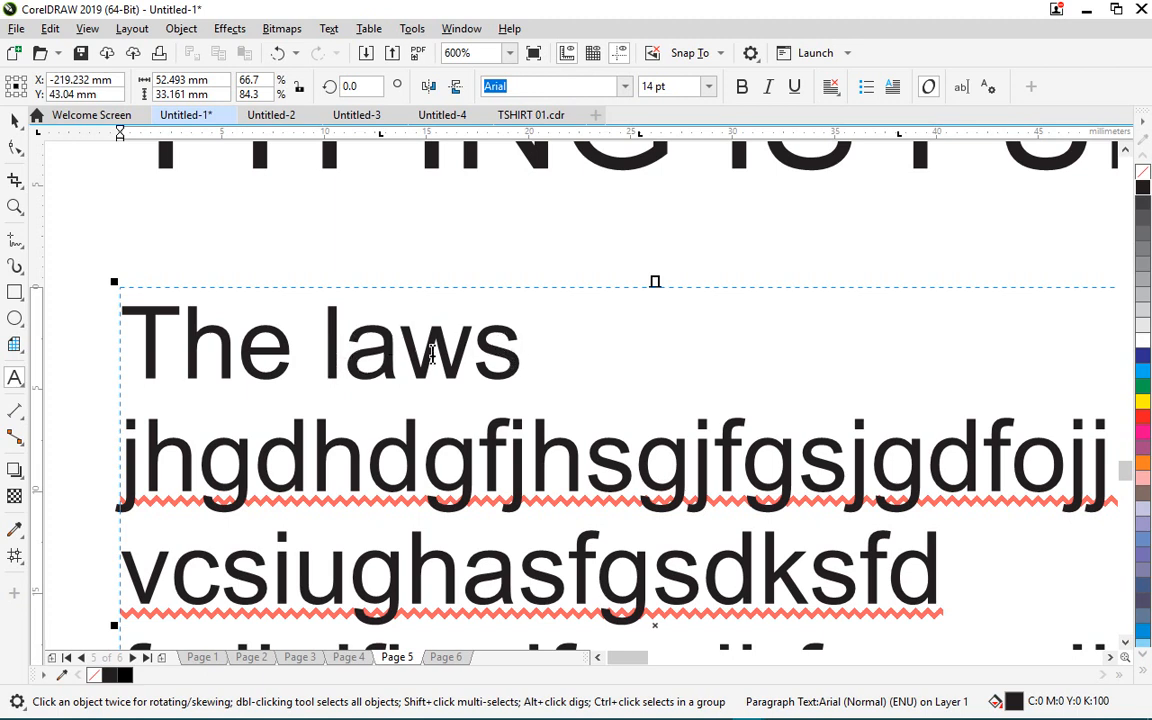
- Try 24 pt on only the word "laws" in the paragraph's first line, and settle on a font size of 9 pt
{"action": "left_click", "coordinate": [320, 330]}
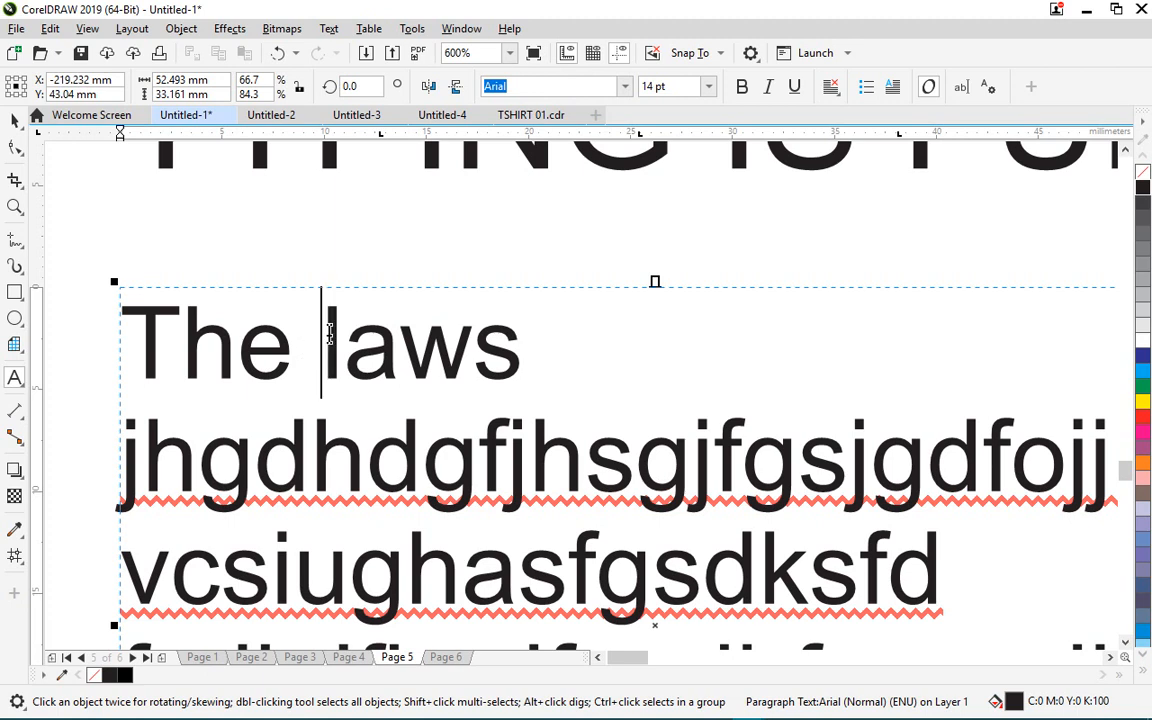
{"action": "left_click_drag", "start_coordinate": [322, 330], "coordinate": [508, 332]}
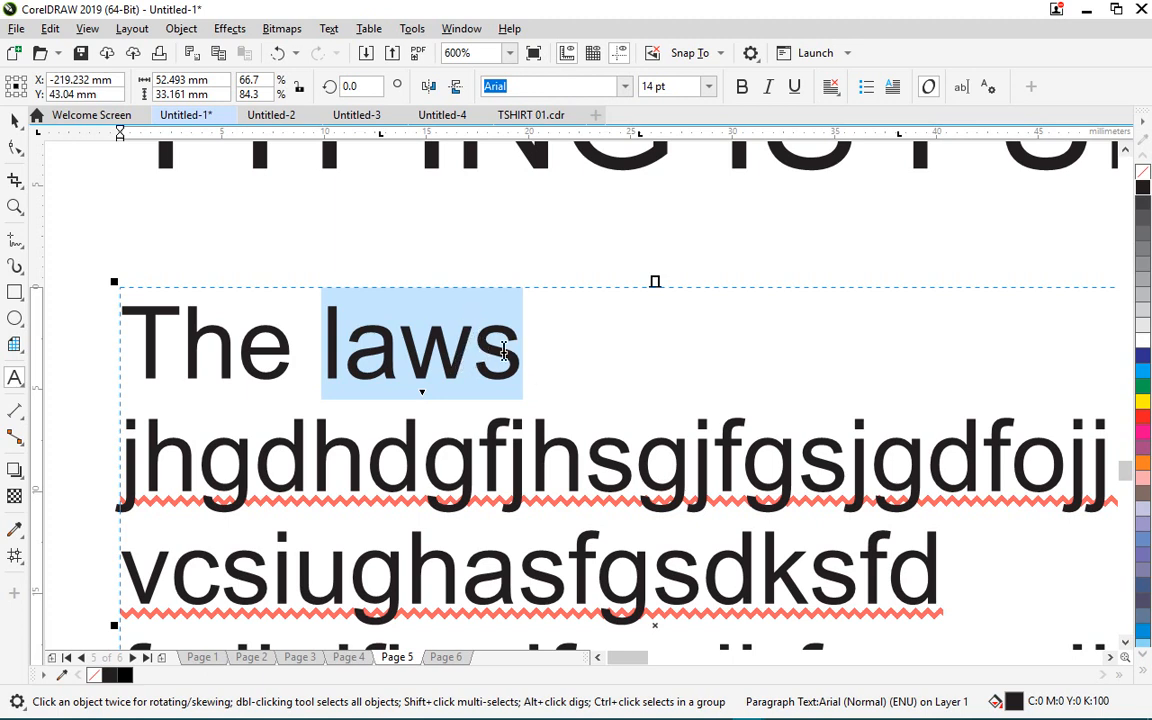
{"action": "left_click", "coordinate": [711, 88]}
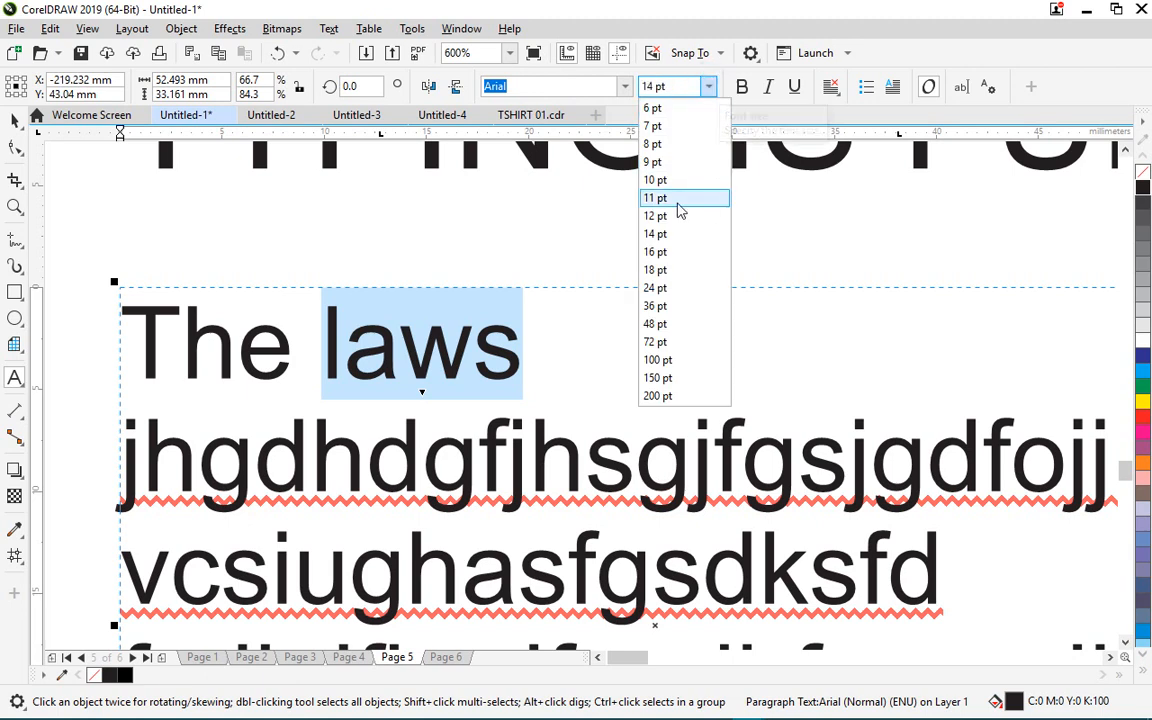
{"action": "left_click", "coordinate": [658, 231]}
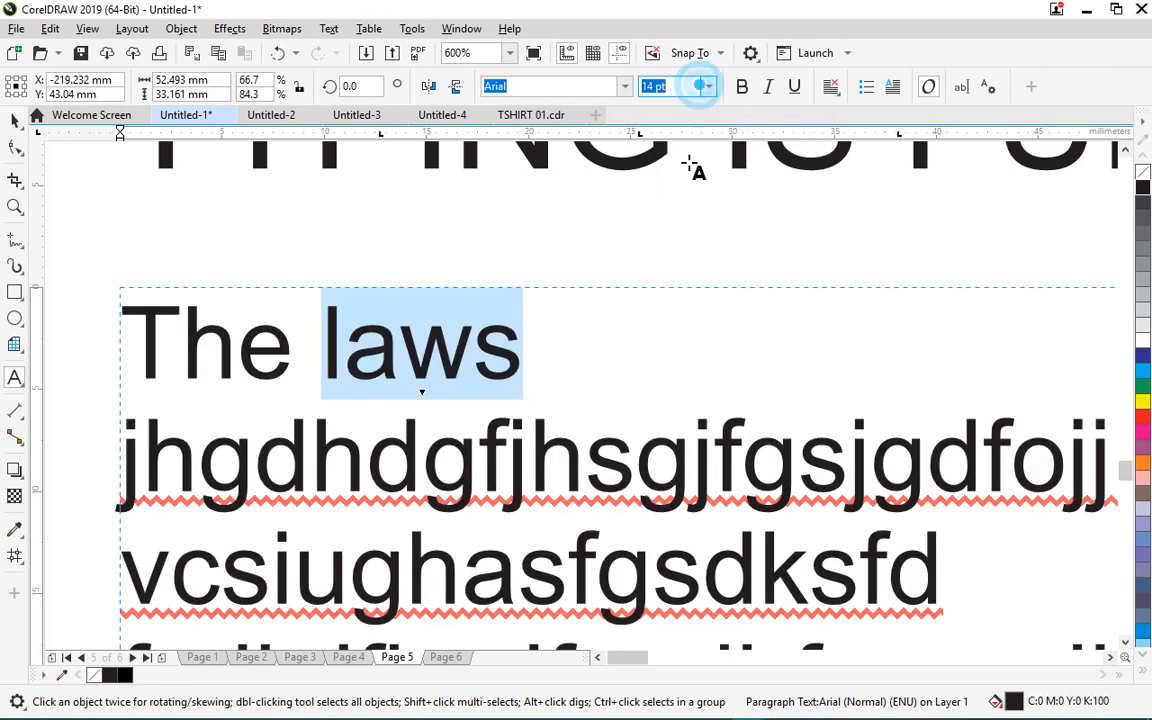
{"action": "left_click", "coordinate": [708, 87]}
{"action": "left_click", "coordinate": [660, 289]}
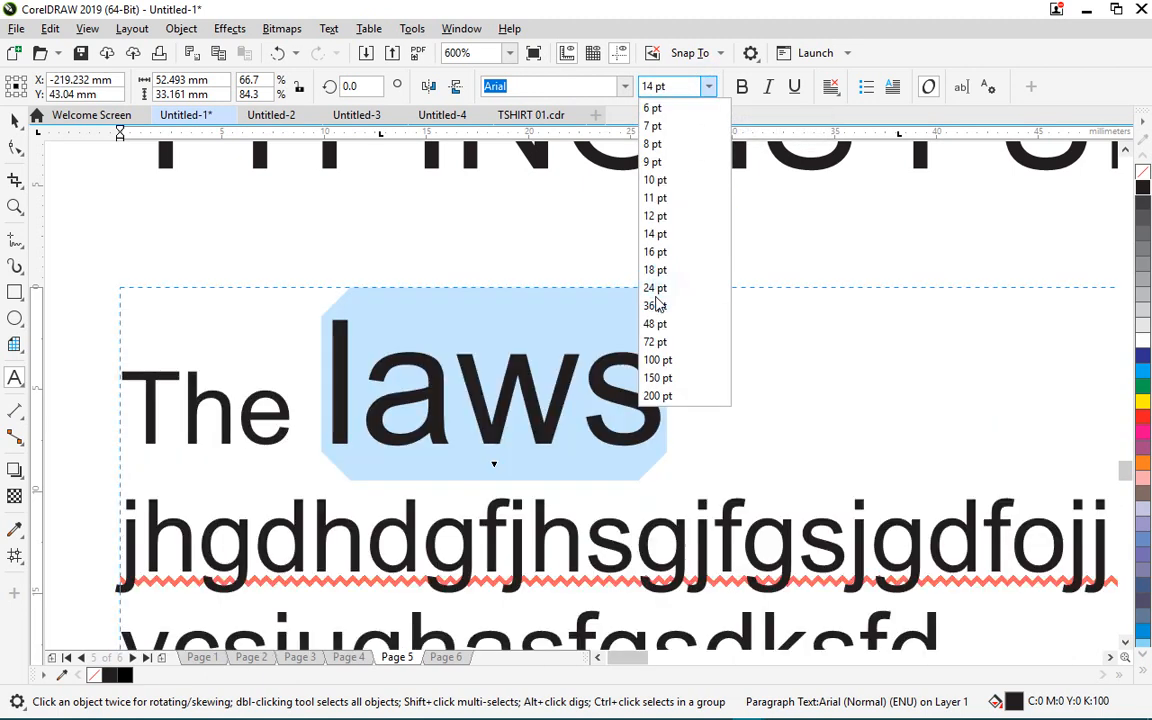
{"action": "left_click", "coordinate": [710, 87]}
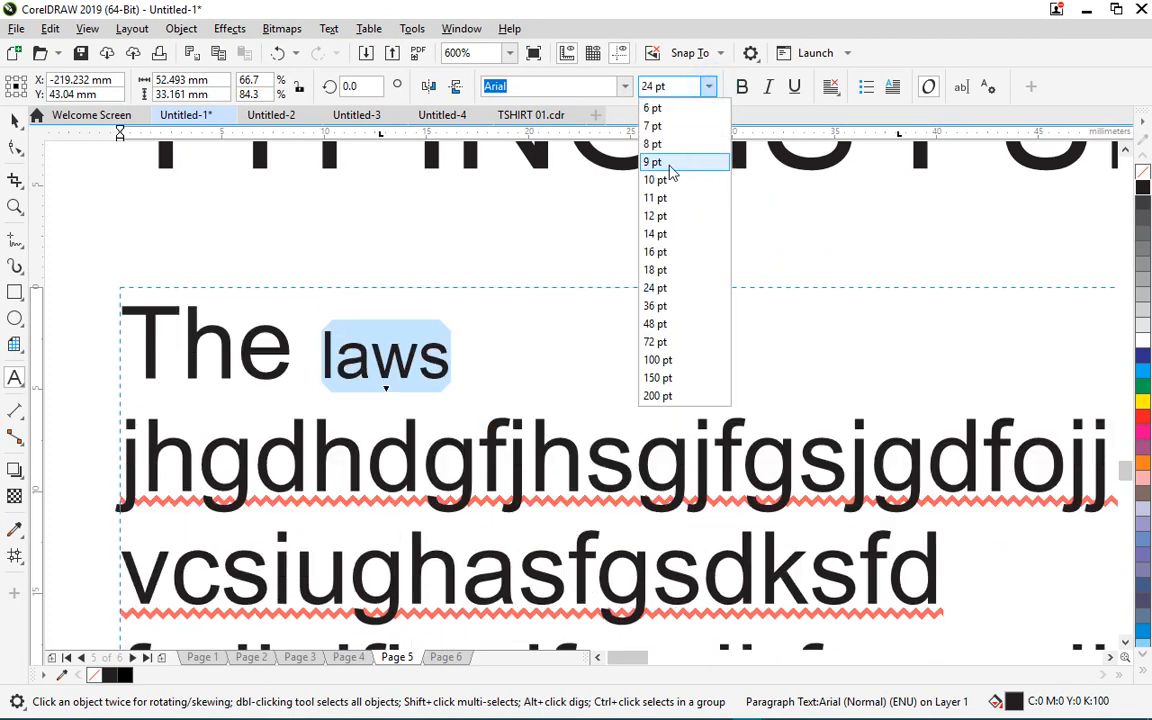
{"action": "left_click", "coordinate": [693, 147]}
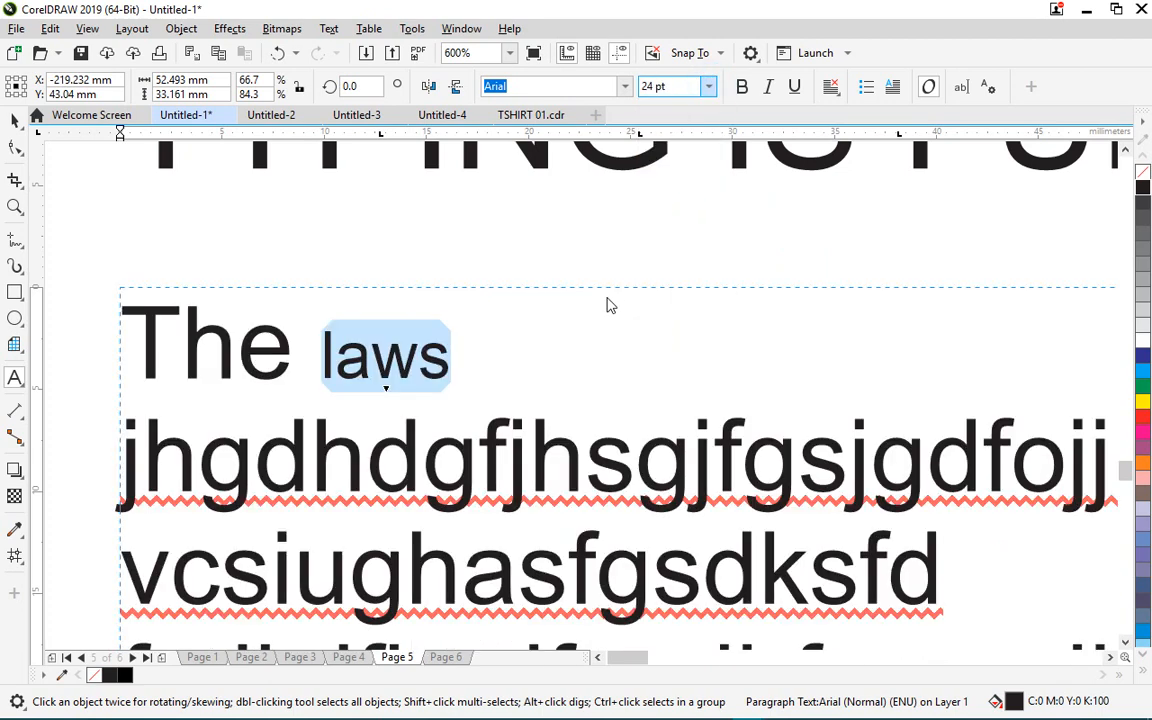
- Highlight the word "laws" from its end to its start and from its start to its end, leaving its text unedited
{"action": "left_click", "coordinate": [451, 356]}
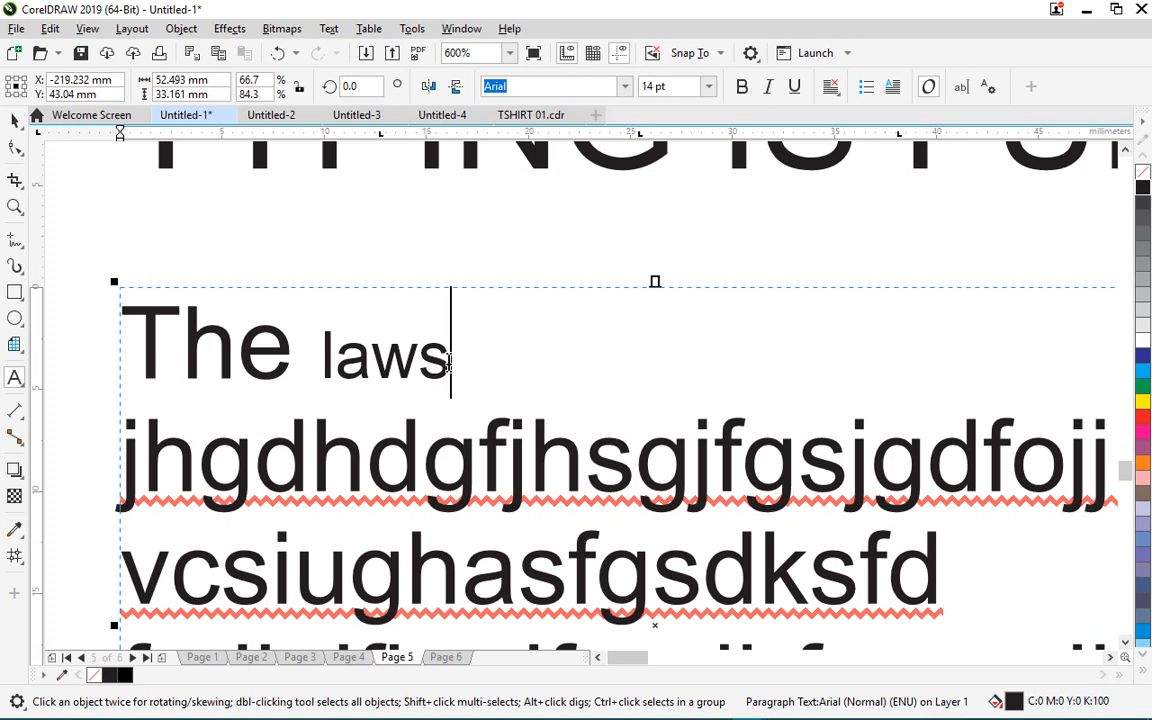
{"action": "left_click_drag", "start_coordinate": [451, 362], "coordinate": [316, 356]}
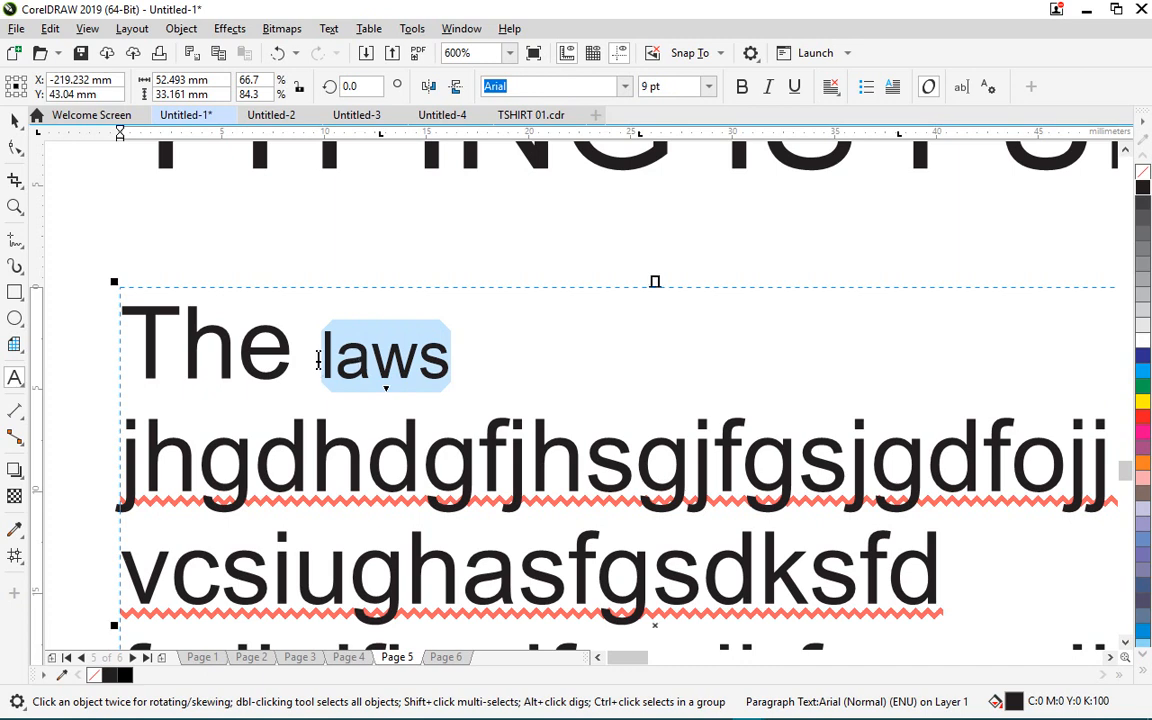
{"action": "left_click", "coordinate": [318, 360]}
{"action": "left_click_drag", "start_coordinate": [319, 352], "coordinate": [451, 348]}
{"action": "left_click", "coordinate": [452, 358]}
{"action": "left_click_drag", "start_coordinate": [448, 350], "coordinate": [315, 350]}
- Leave text editing with the Pick tool and deselect the paragraph text
{"action": "scroll", "coordinate": [400, 300], "scroll_direction": "down", "scroll_amount": 2}
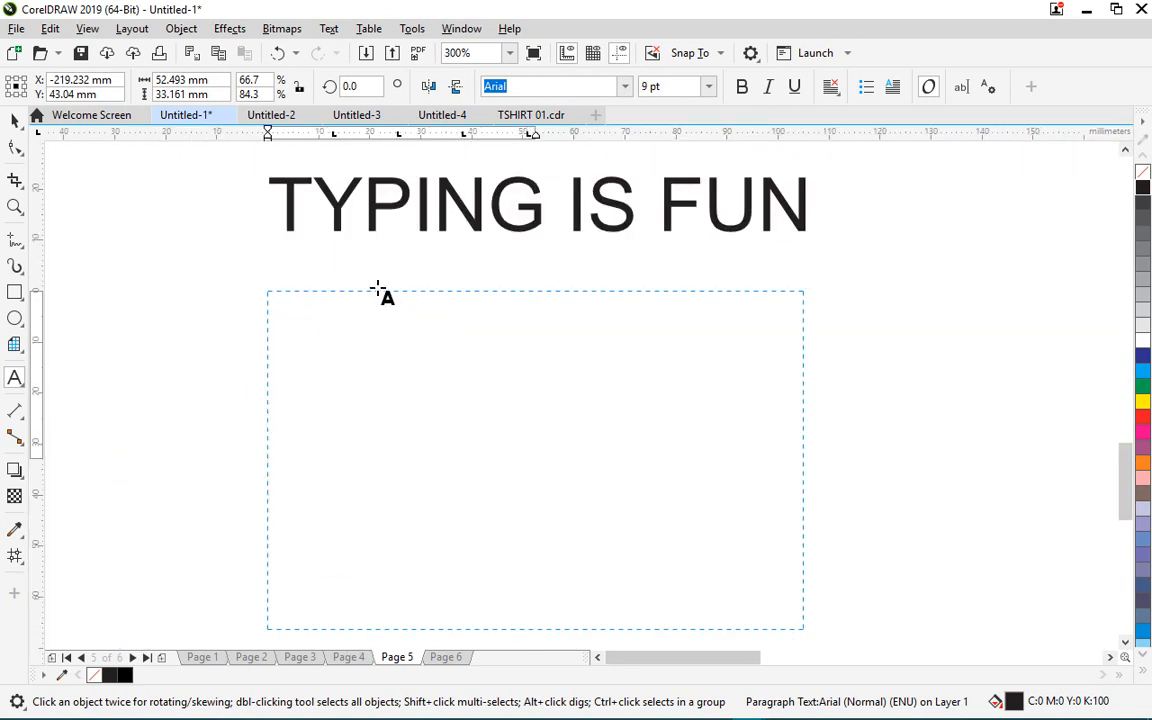
{"action": "scroll", "coordinate": [423, 450], "scroll_direction": "down", "scroll_amount": 4}
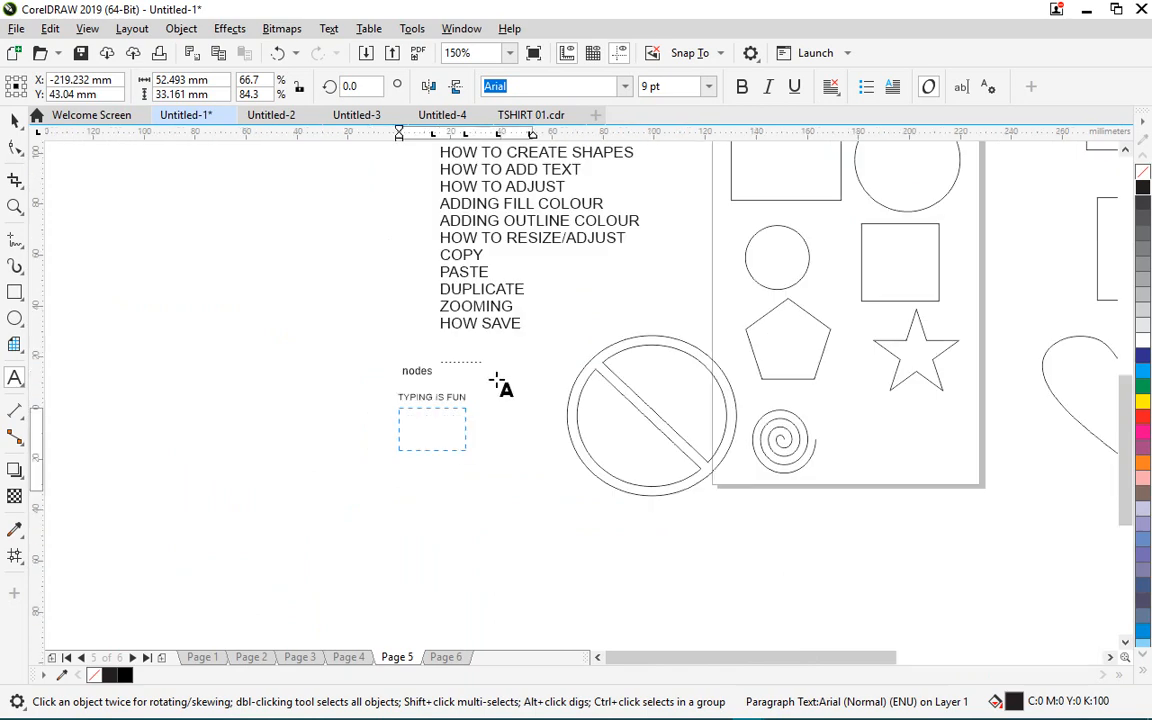
{"action": "scroll", "coordinate": [378, 450], "scroll_direction": "up", "scroll_amount": 1}
{"action": "scroll", "coordinate": [381, 451], "scroll_direction": "down", "scroll_amount": 1}
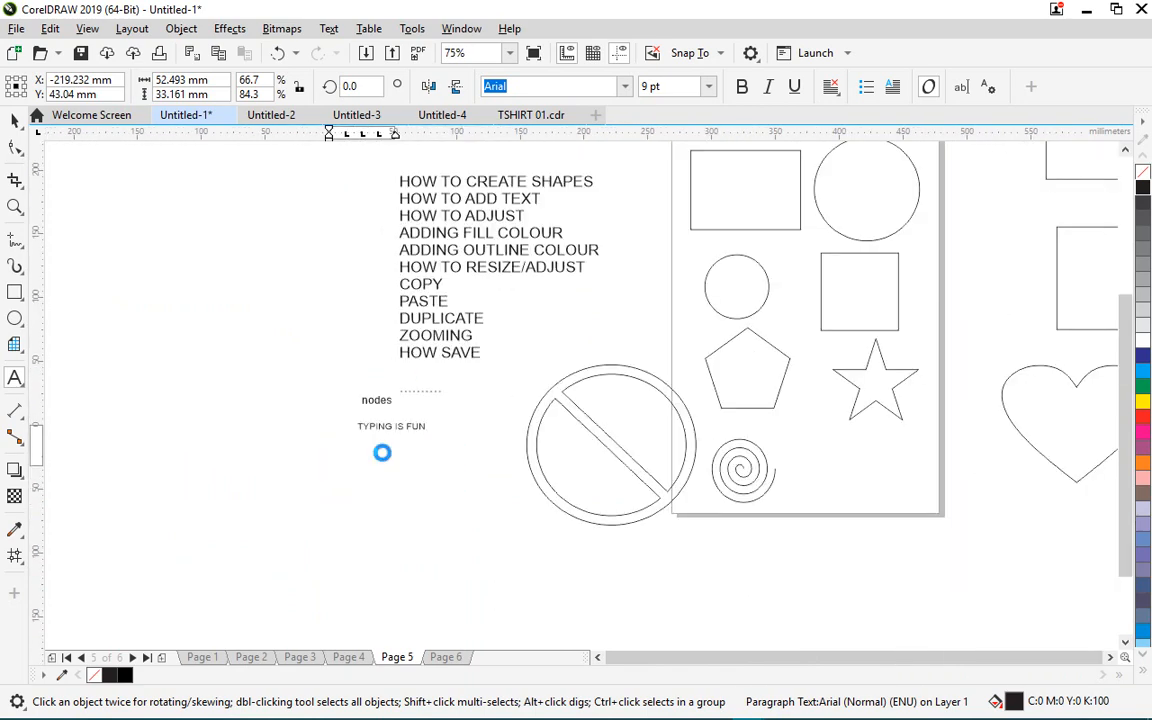
{"action": "scroll", "coordinate": [534, 222], "scroll_direction": "up", "scroll_amount": 1}
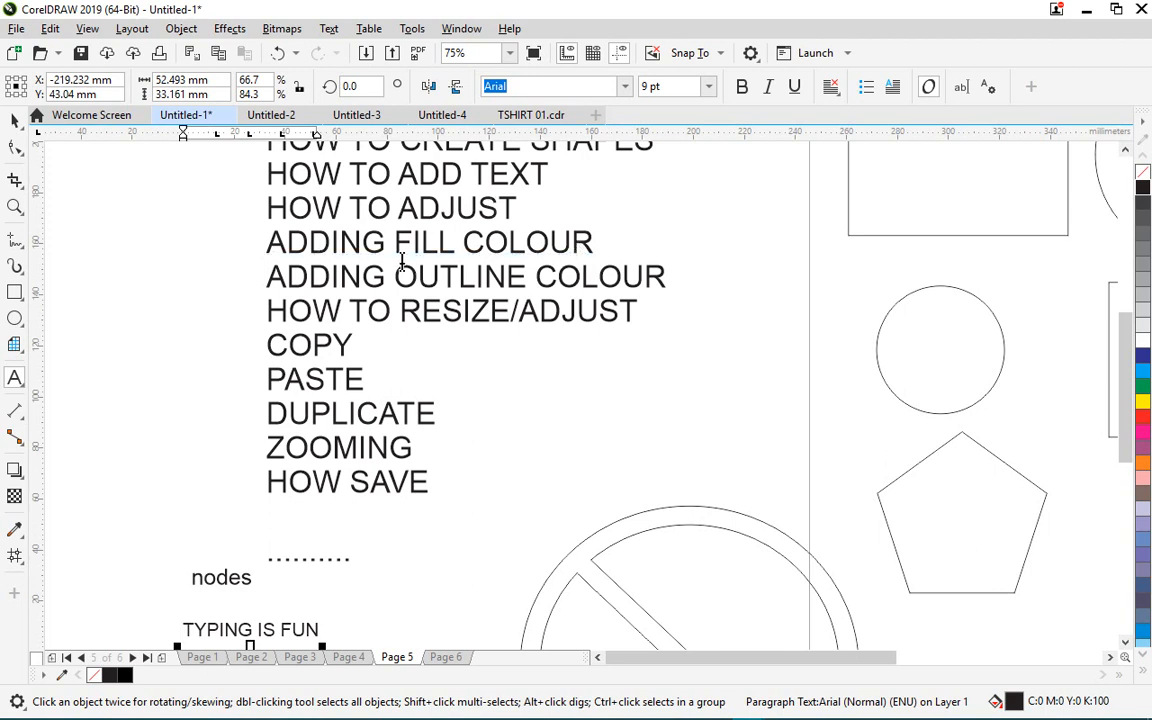
{"action": "scroll", "coordinate": [481, 250], "scroll_direction": "down", "scroll_amount": 1}
{"action": "left_click", "coordinate": [14, 120]}
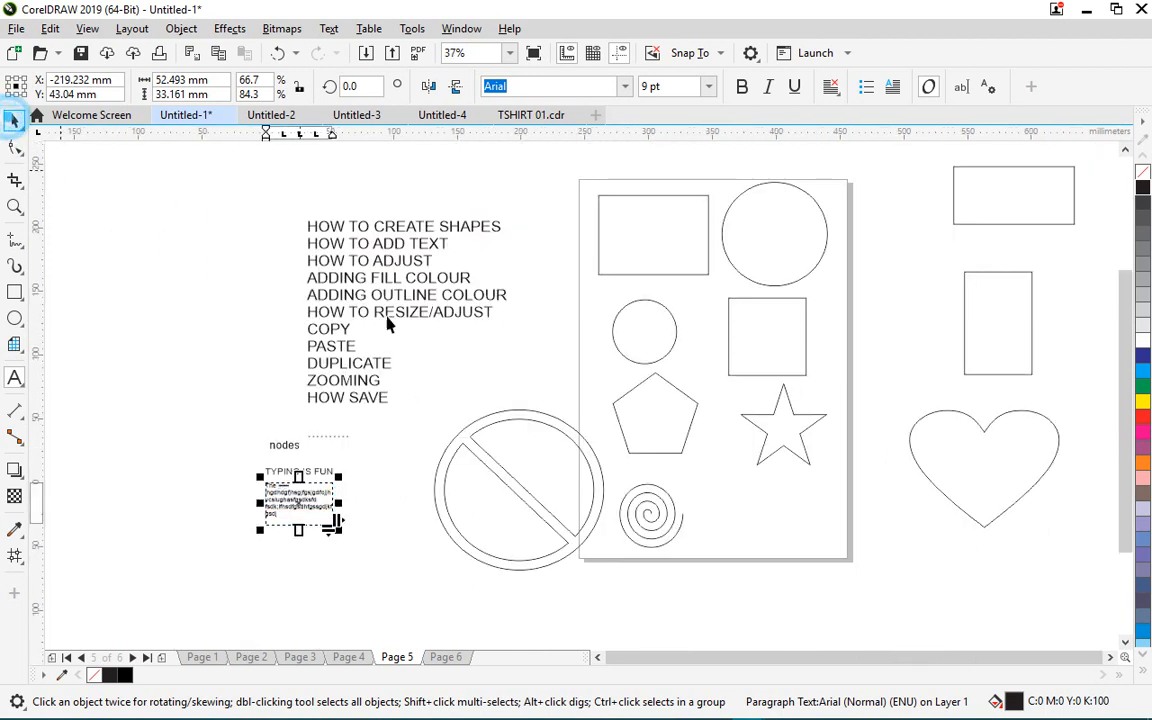
{"action": "left_click", "coordinate": [176, 236]}
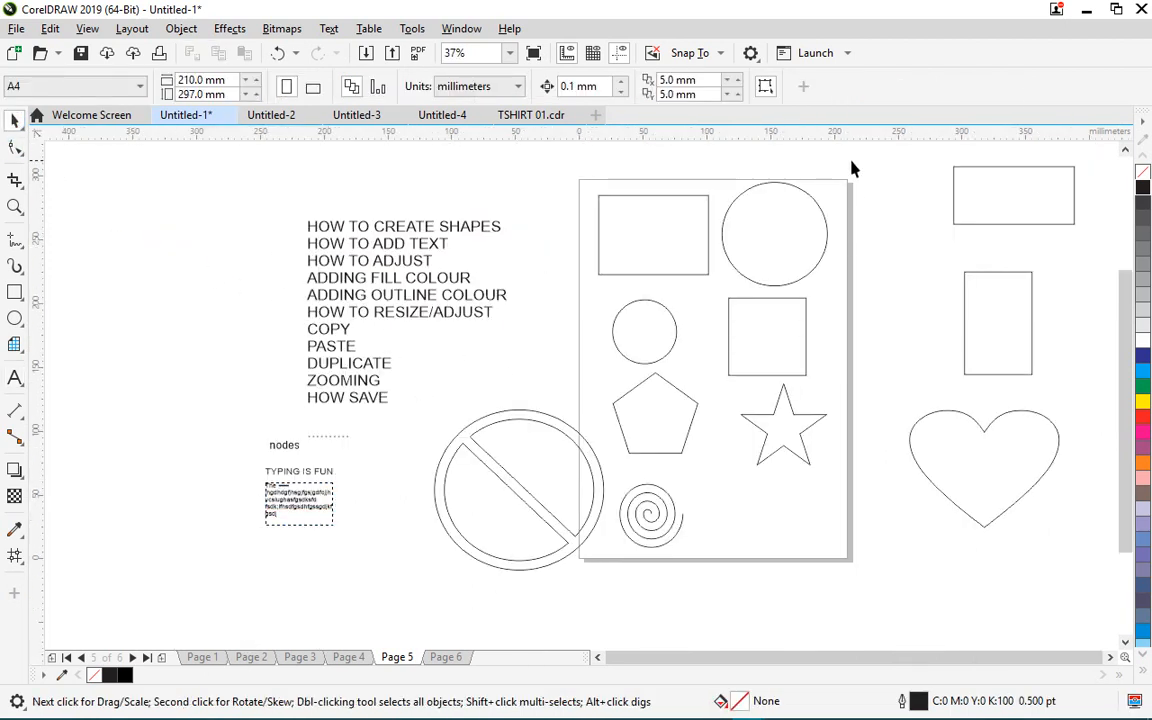
{"action": "scroll", "coordinate": [851, 167], "scroll_direction": "up", "scroll_amount": 3}
{"action": "scroll", "coordinate": [706, 233], "scroll_direction": "down", "scroll_amount": 1}
{"action": "scroll", "coordinate": [701, 233], "scroll_direction": "down", "scroll_amount": 2}
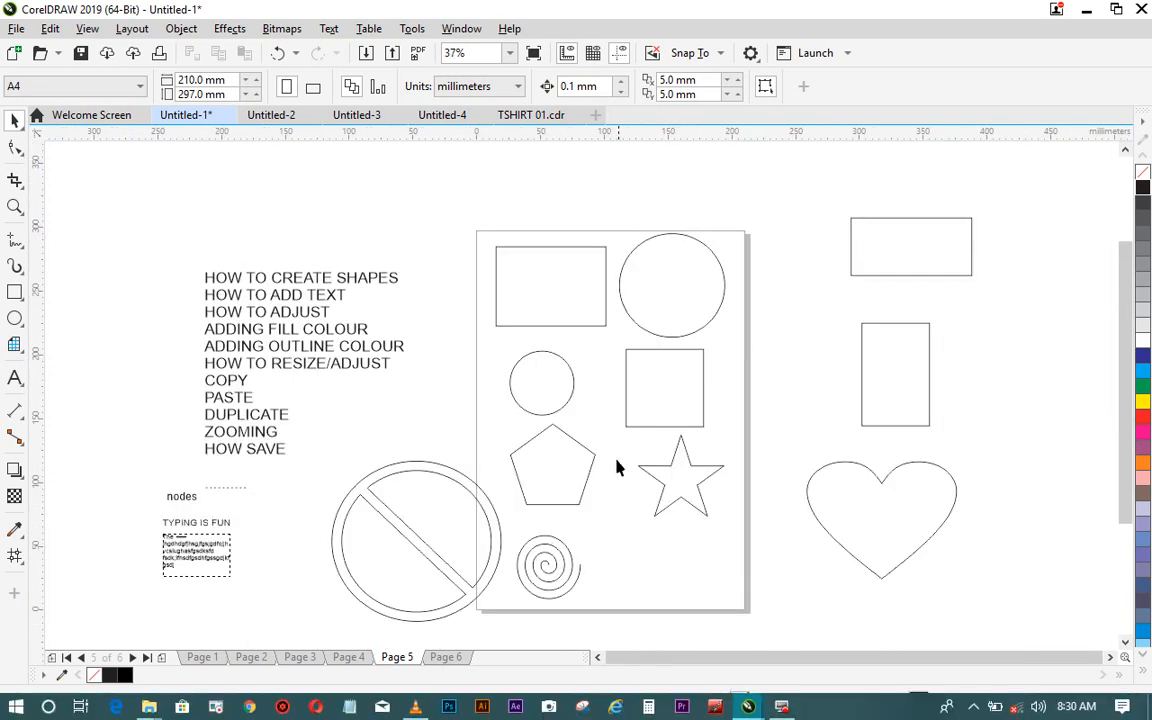